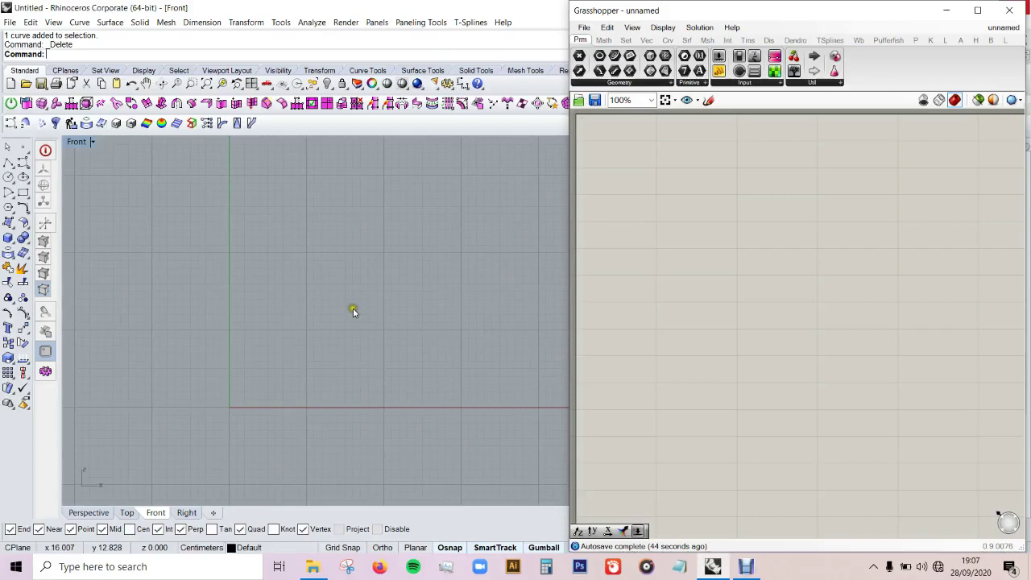
Draw a horizontal two-point polyline in the Front view and place a Grasshopper Curve parameter
scroll(351, 312, "up", 1)
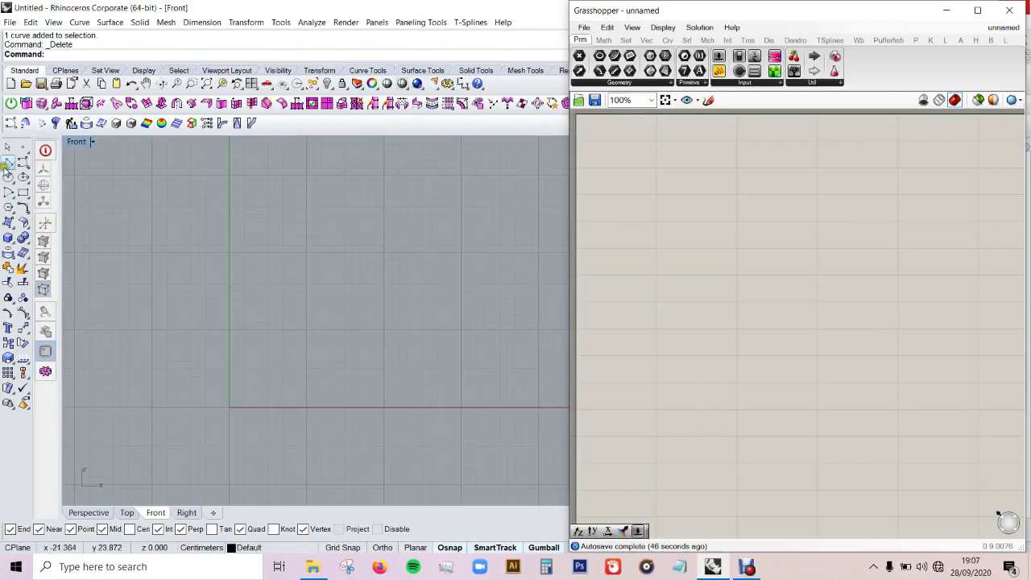
left_click(8, 163)
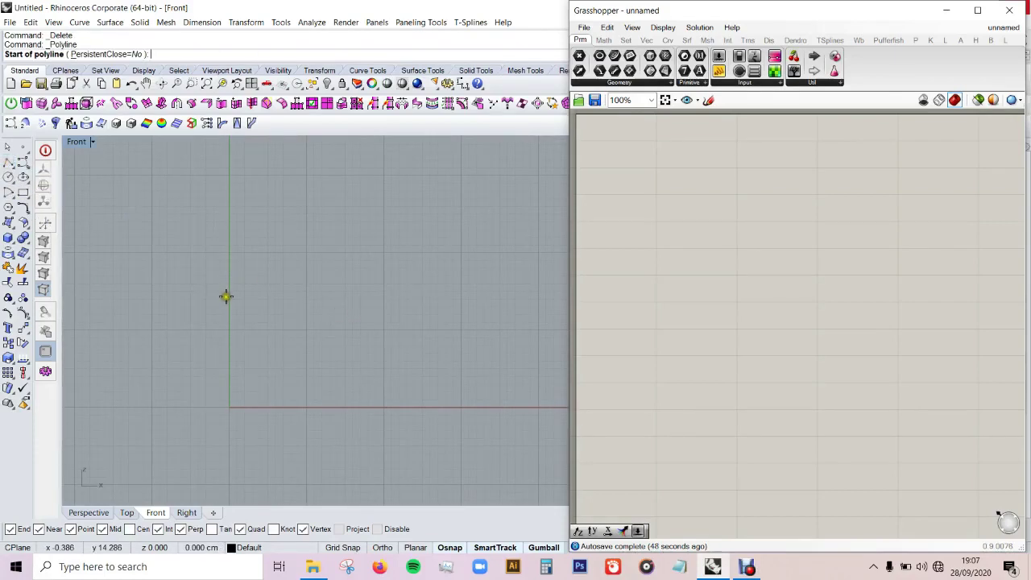
left_click(230, 296)
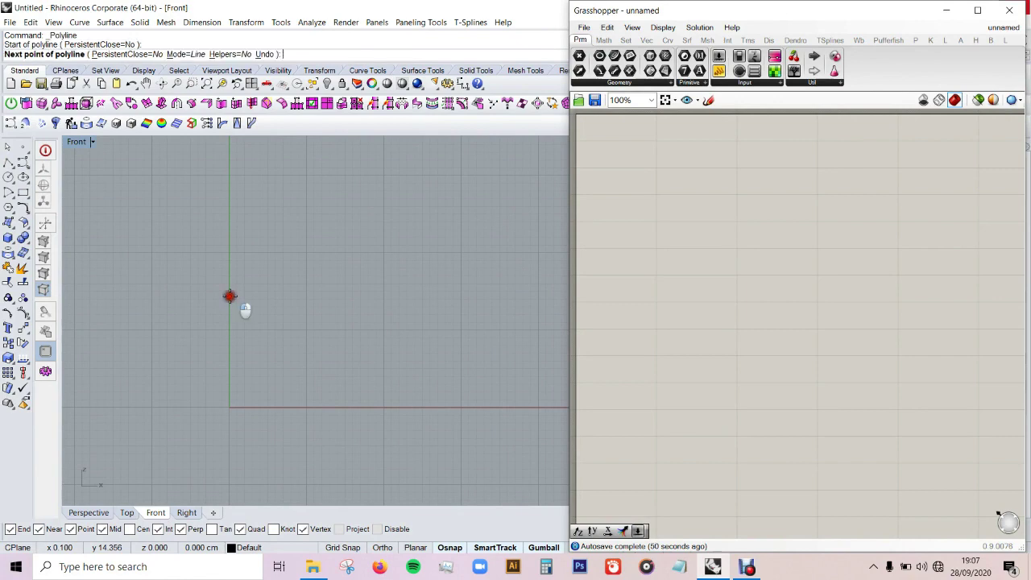
left_click(384, 296)
key("Return")
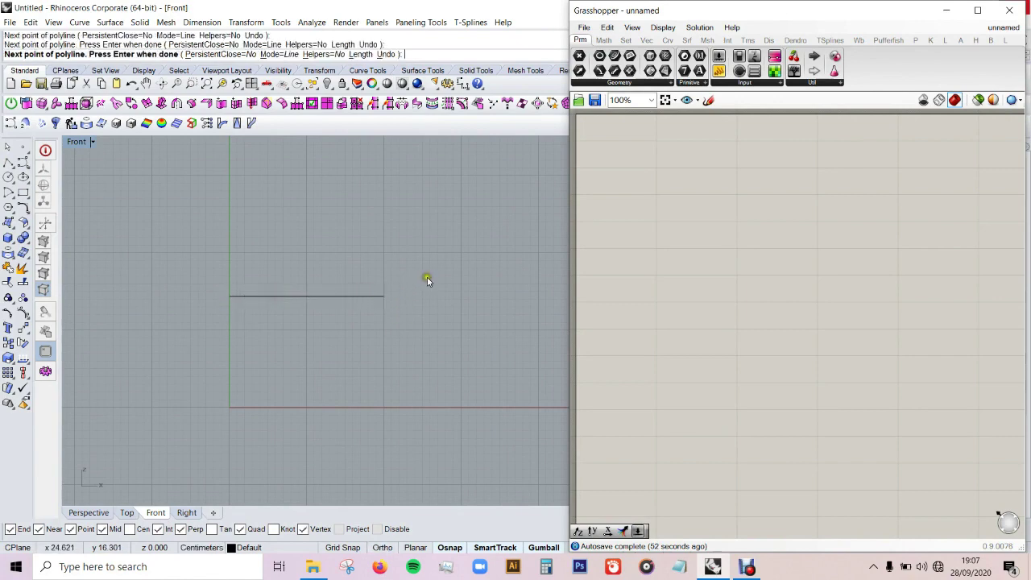
left_click_drag(629, 58, 647, 366)
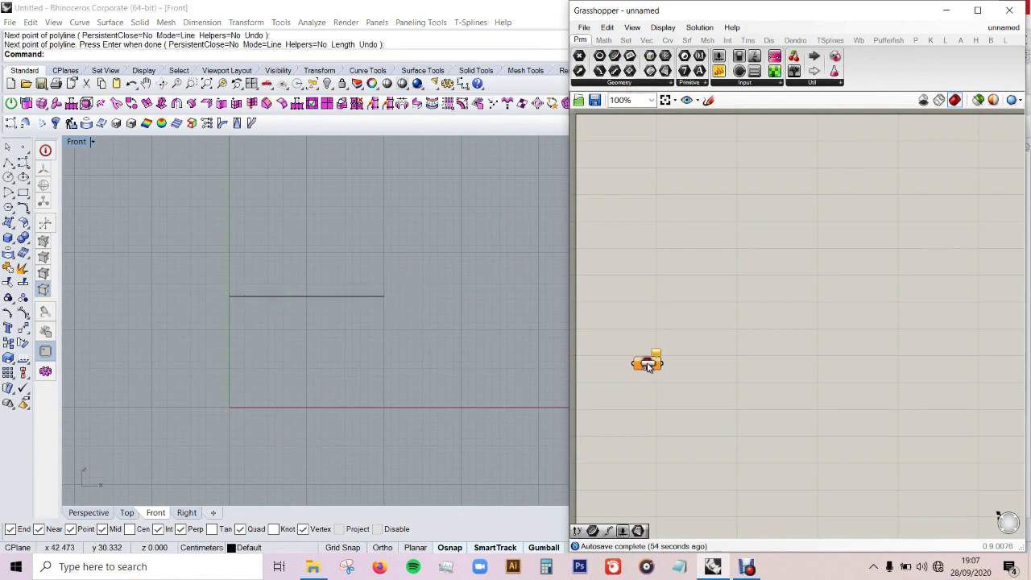
right_click(649, 365)
Reference the drawn line in the Curve parameter and connect it to an End Points component
left_click(691, 453)
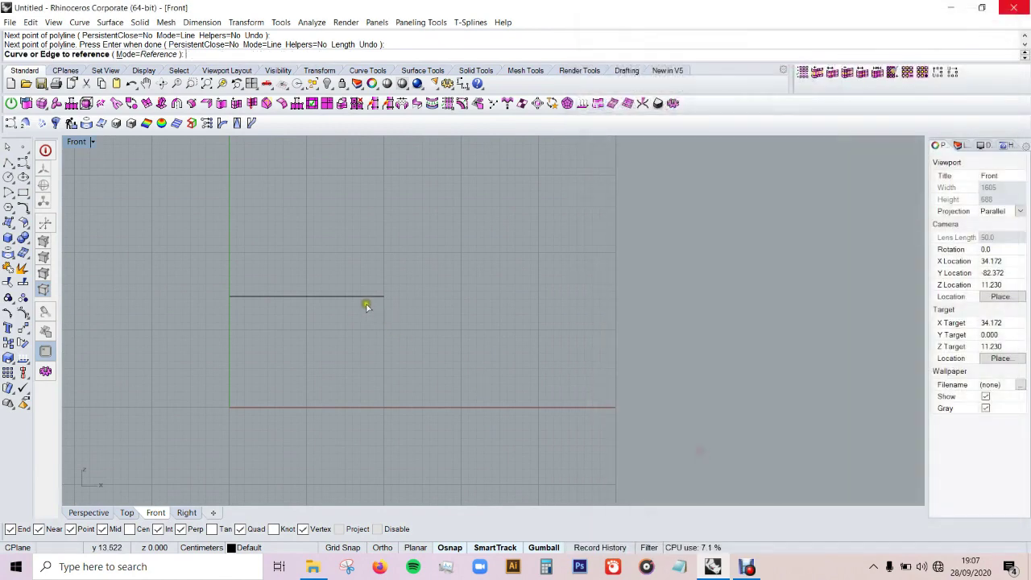
left_click(365, 296)
double_click(711, 363)
type("end")
key("Return")
left_click_drag(666, 365, 694, 362)
left_click(713, 363)
Add a Move component and feed both endpoints into its geometry input
left_click(795, 361)
scroll(822, 316, "down", 2)
scroll(823, 317, "up", 2)
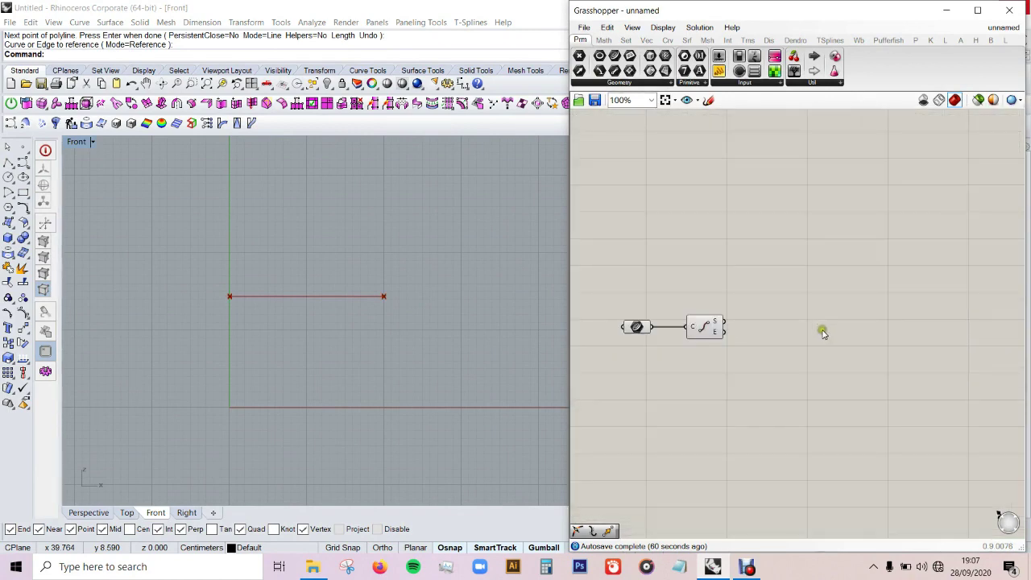
double_click(822, 327)
type("mo")
key("Return")
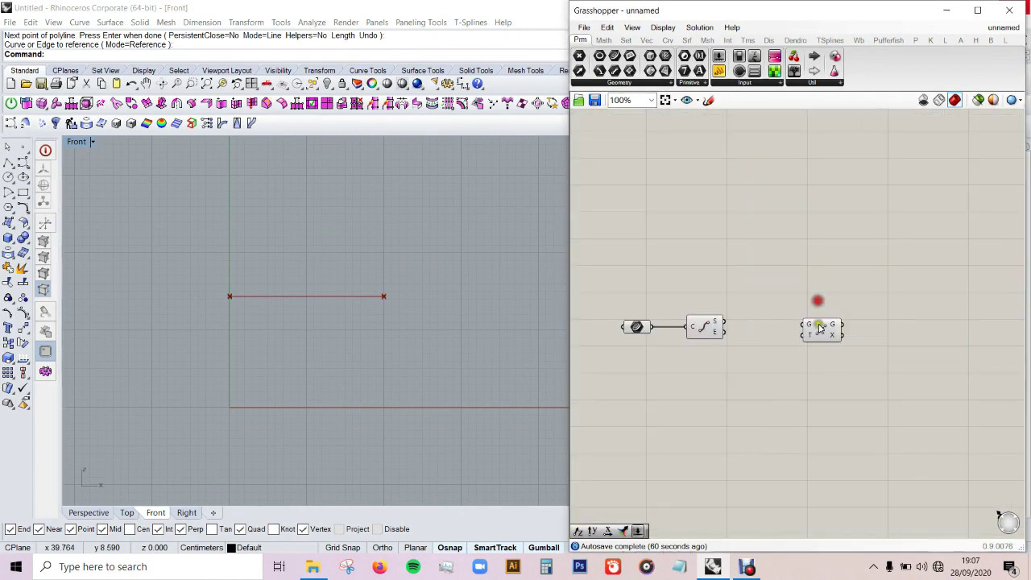
left_click_drag(724, 321, 803, 324)
mouse_move(725, 334)
left_mouse_down("shift")
mouse_move(804, 324)
mouse_move(893, 344)
left_mouse_up("shift")
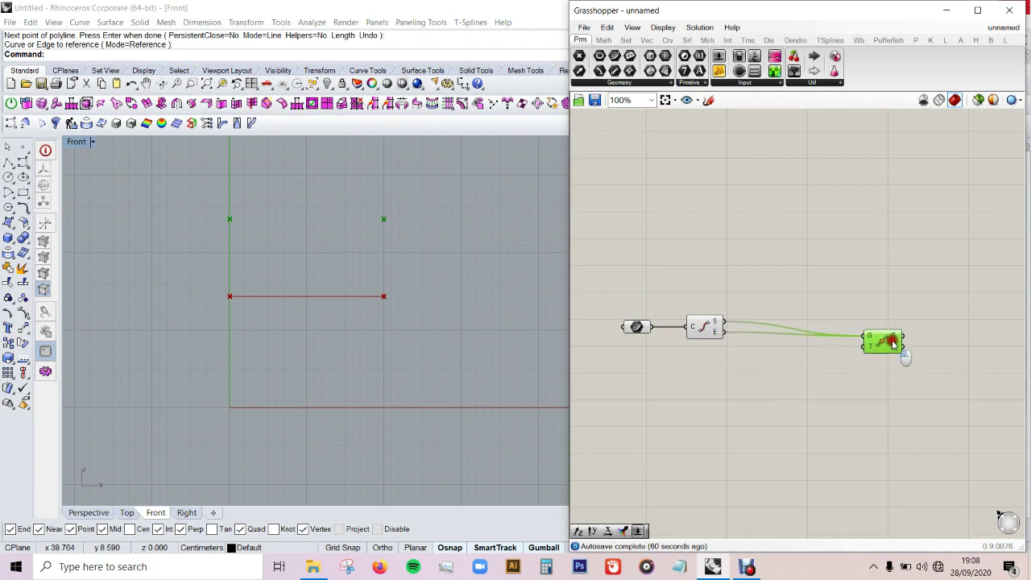
Add a Unit Z vector whose factor is driven by a slider set to 14
double_click(744, 388)
type("unit")
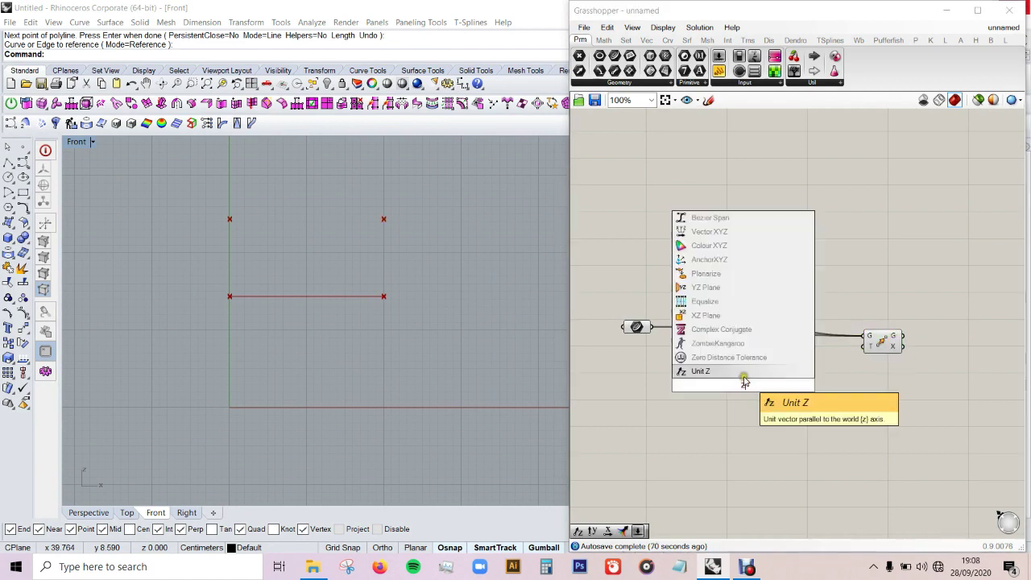
left_click(742, 371)
double_click(653, 385)
type("14")
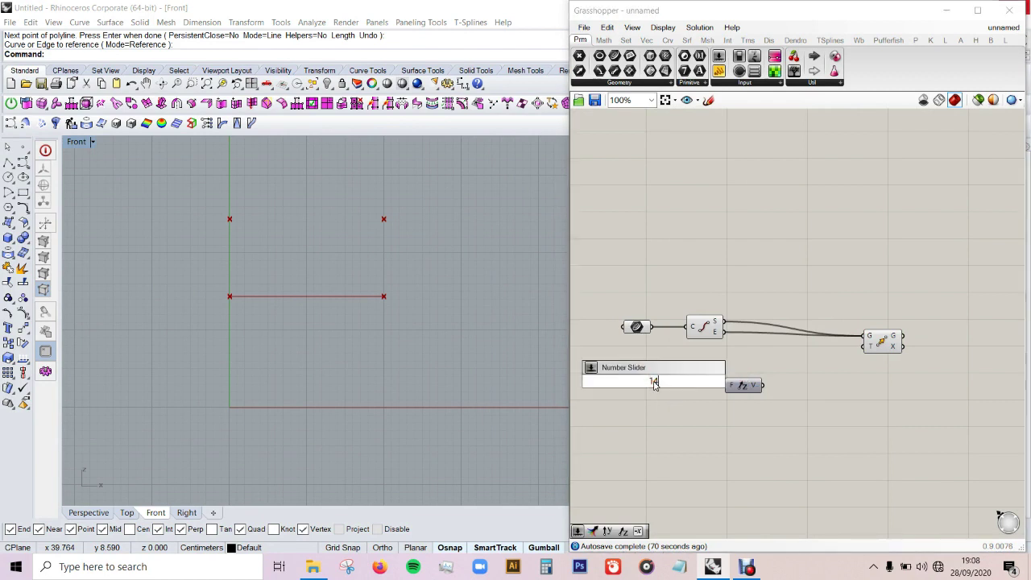
key("Return")
mouse_move(701, 382)
left_mouse_down()
mouse_move(730, 386)
mouse_move(882, 352)
left_mouse_up()
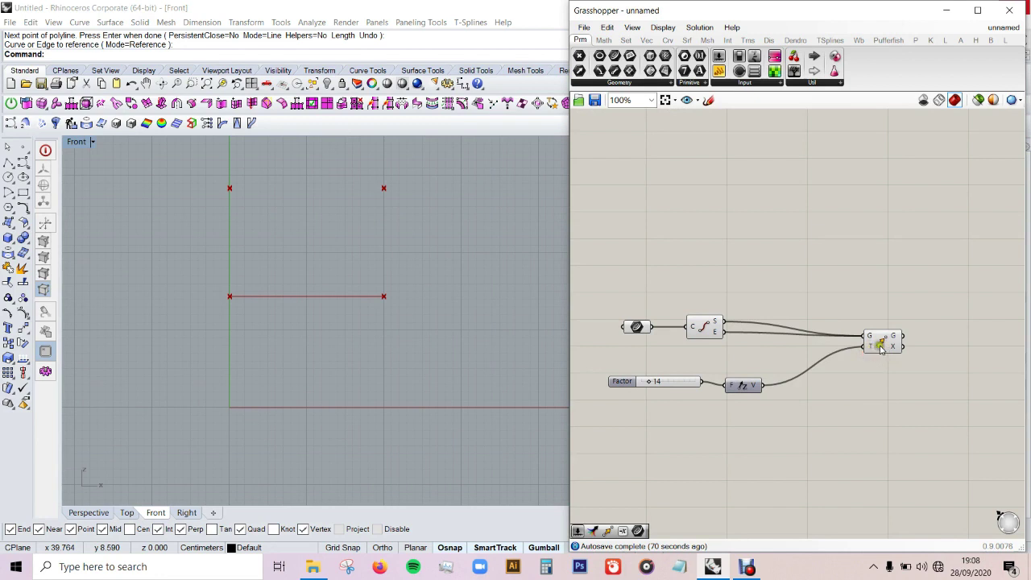
Reverse the Z vector with Negative and use it as Move's translation
double_click(828, 391)
type("neg")
key("Return")
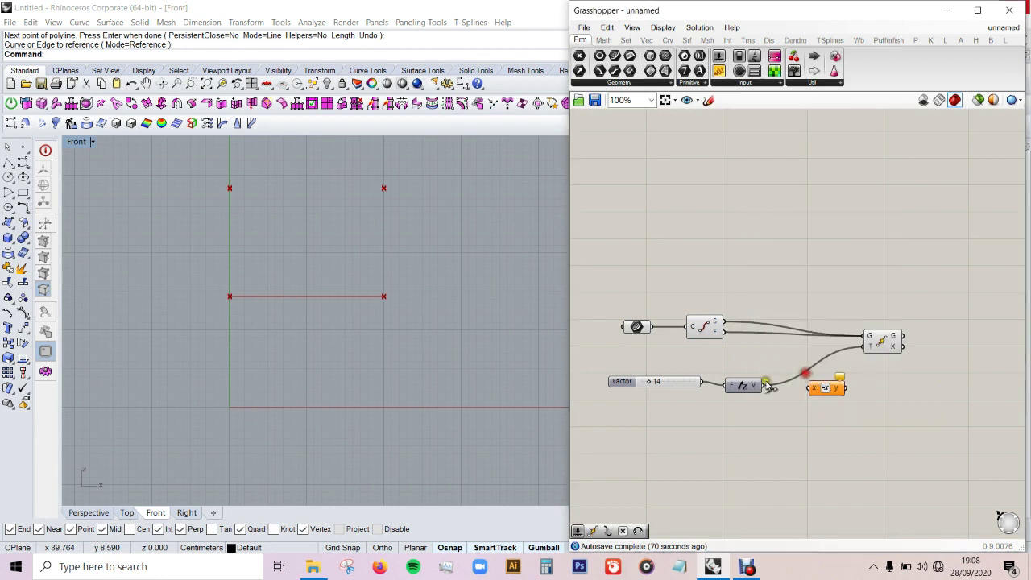
mouse_move(781, 388)
left_mouse_down()
mouse_move(813, 389)
mouse_move(867, 346)
left_mouse_up()
left_click_drag(825, 391, 821, 386)
Check the preview of the endpoints copied 14 units downward
left_click(872, 349)
left_click(365, 360)
scroll(384, 360, "up", 1)
left_click(790, 432)
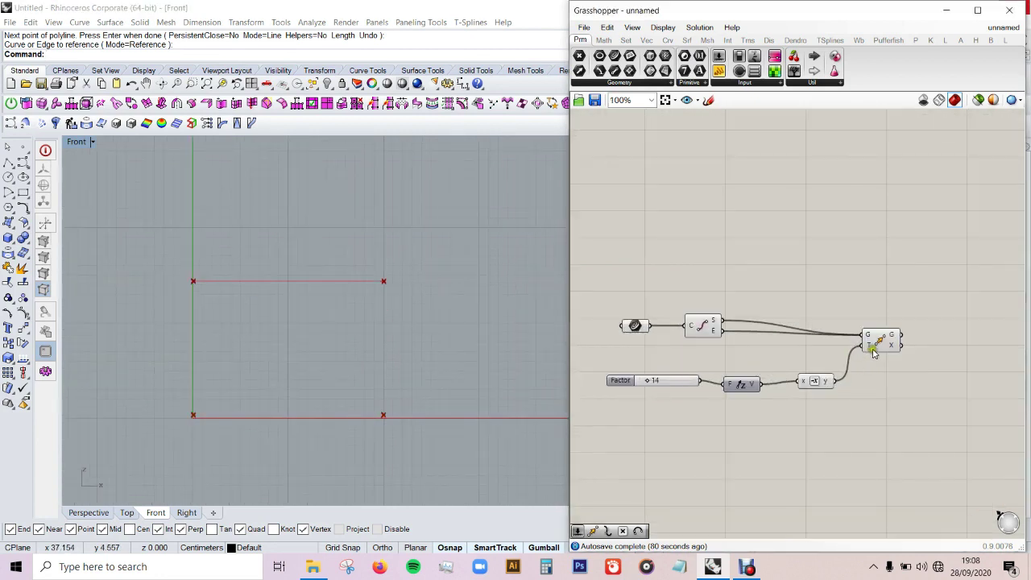
scroll(926, 331, "down", 1)
left_click_drag(940, 325, 860, 400)
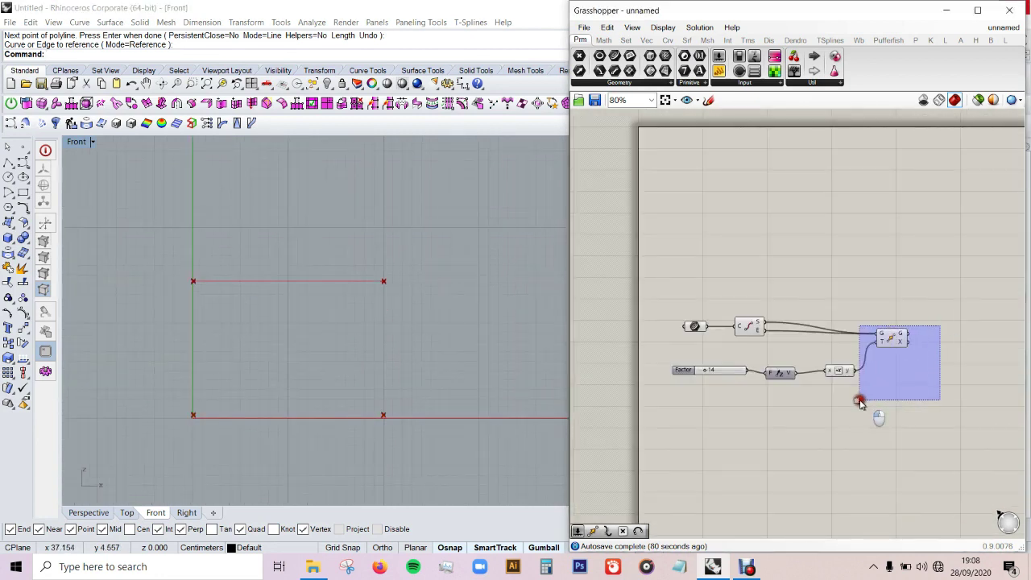
left_click(954, 353)
scroll(909, 333, "down", 1)
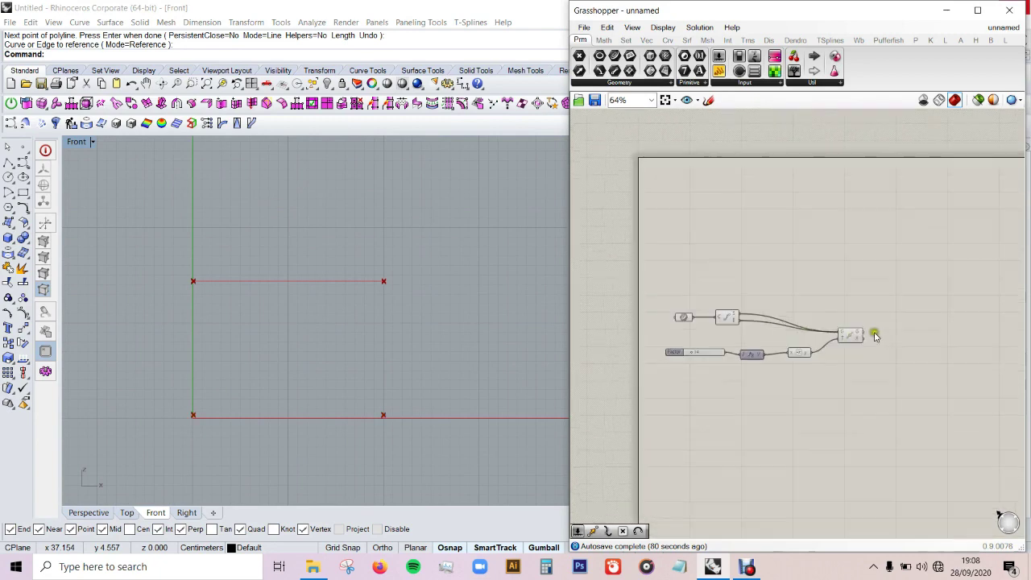
double_click(908, 334)
type("li")
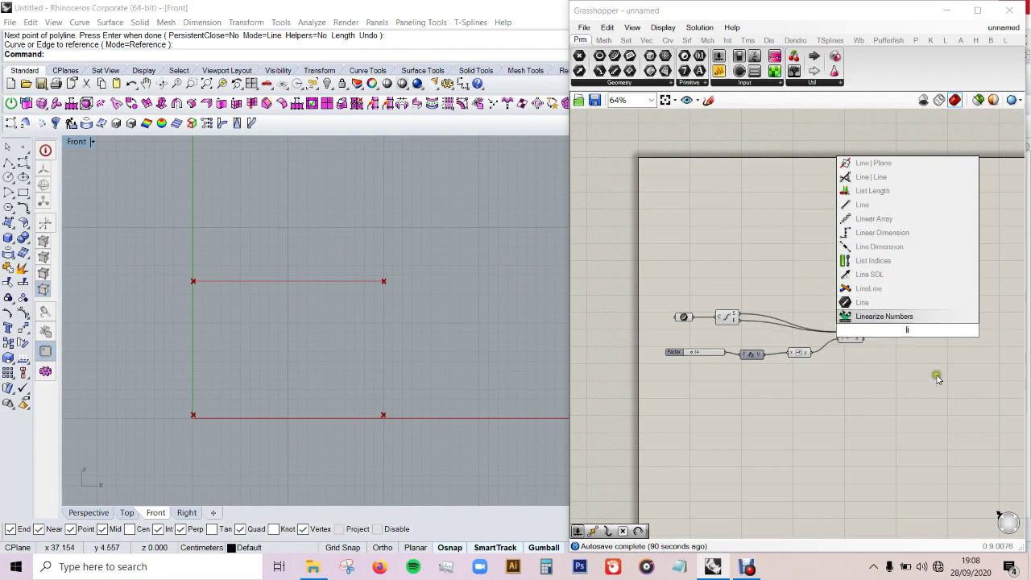
Feed the moved points into a List Item component and add an extra +1 output
type("st")
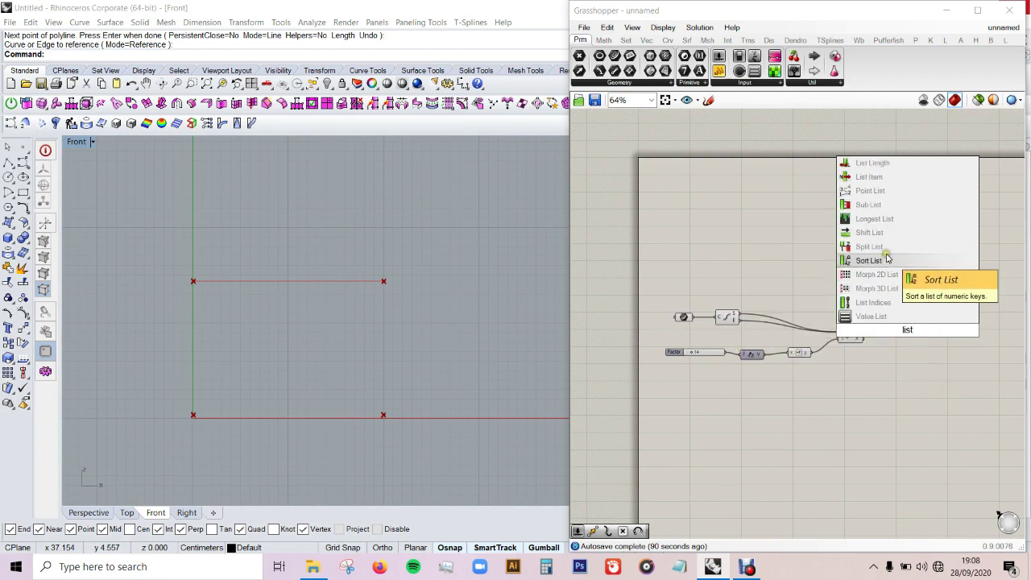
left_click(870, 177)
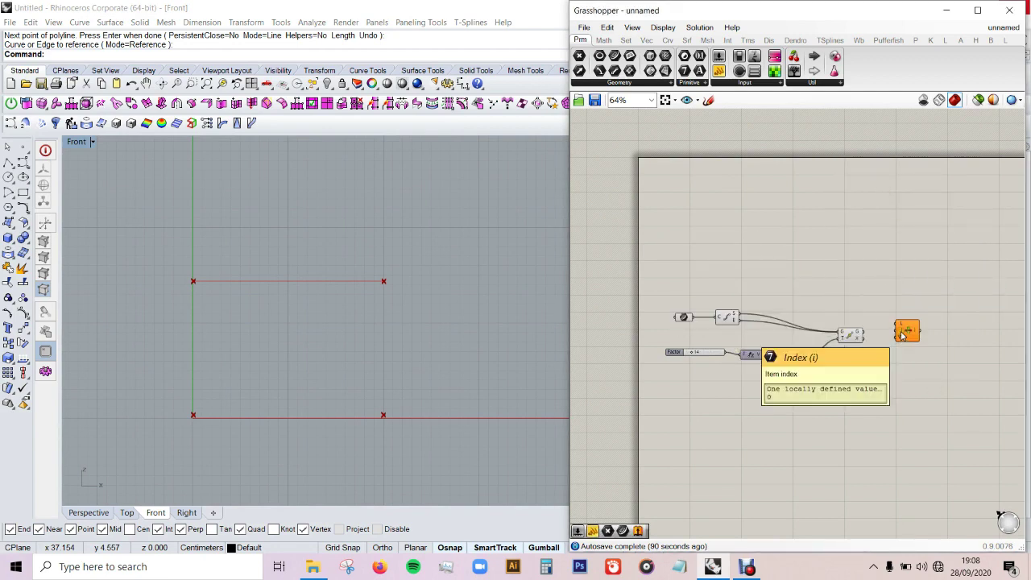
left_click_drag(863, 331, 909, 329)
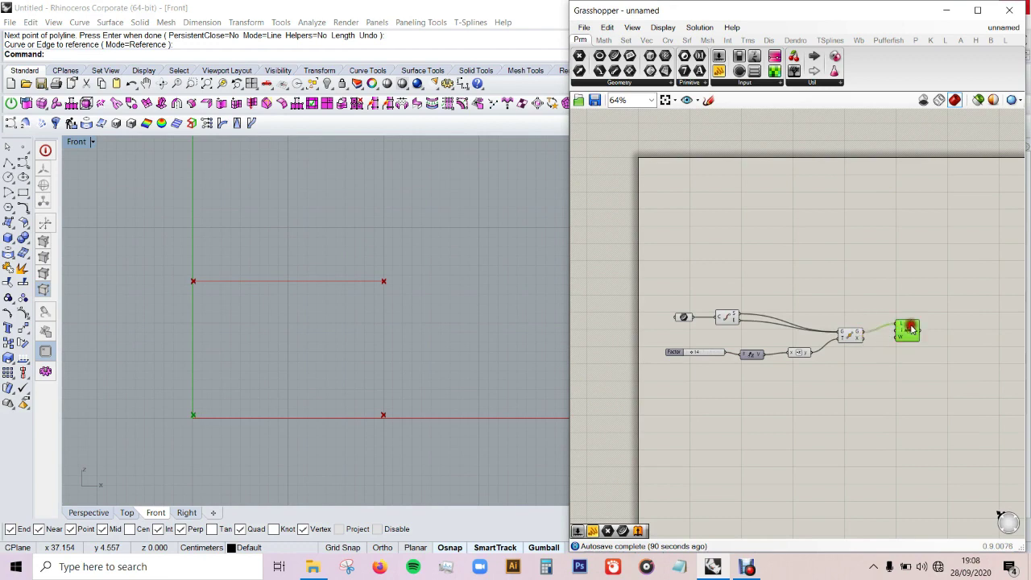
scroll(918, 362, "up", 2)
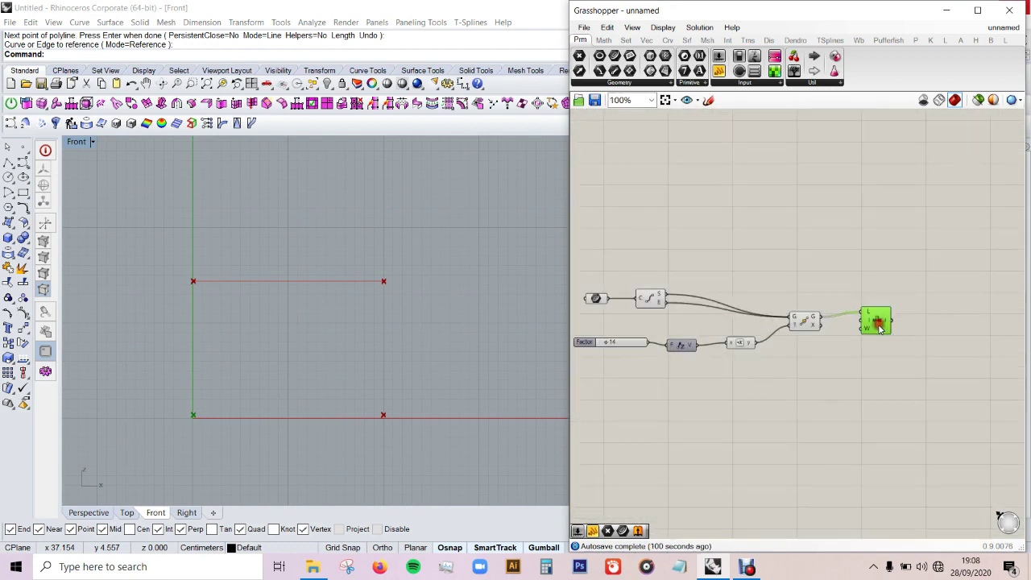
scroll(879, 326, "up", 4)
scroll(895, 346, "up", 2)
left_click(875, 348)
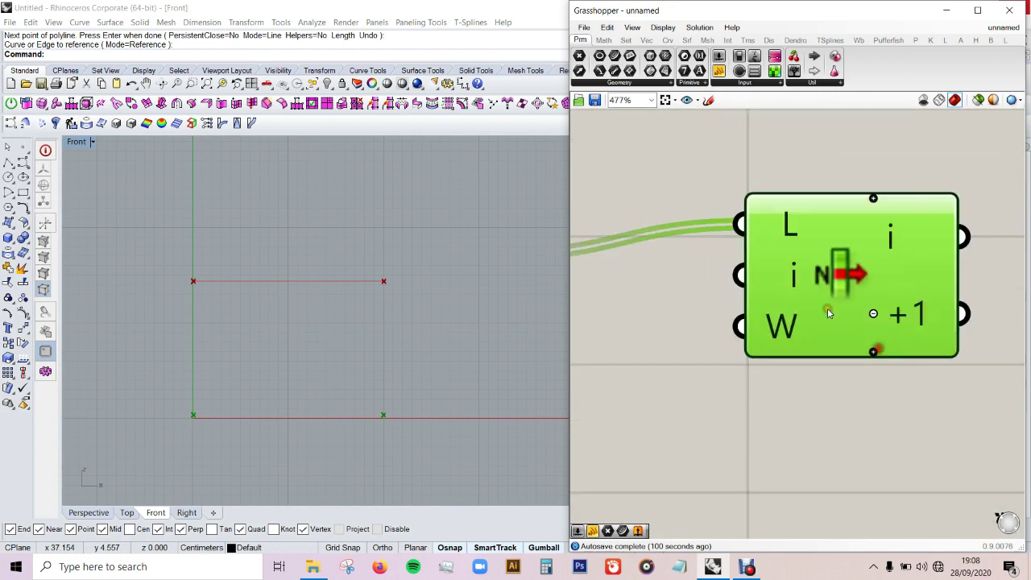
scroll(875, 348, "down", 2)
scroll(818, 300, "down", 2)
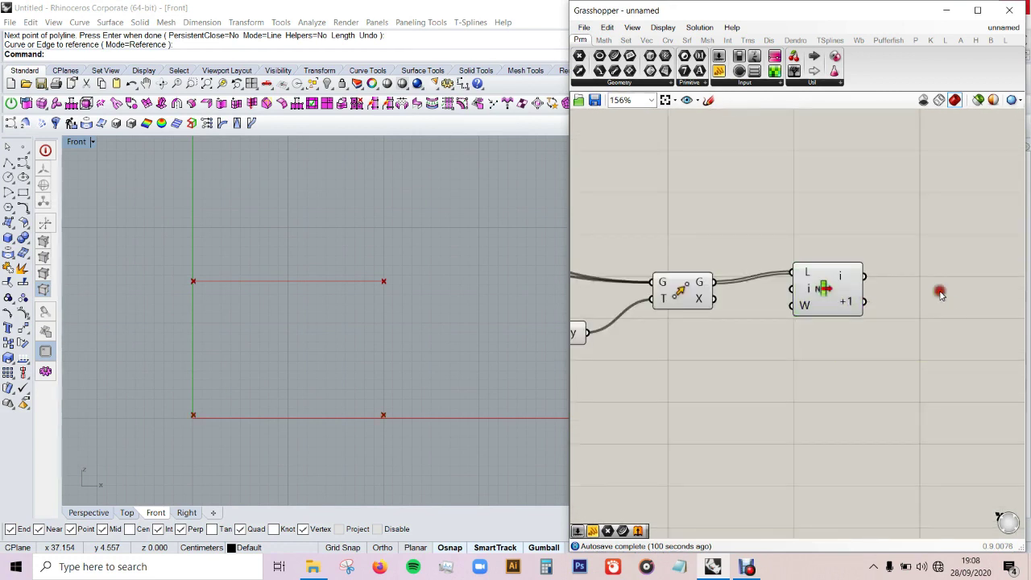
Place an Interpolate curve component to the right of List Item
double_click(939, 292)
type("inter")
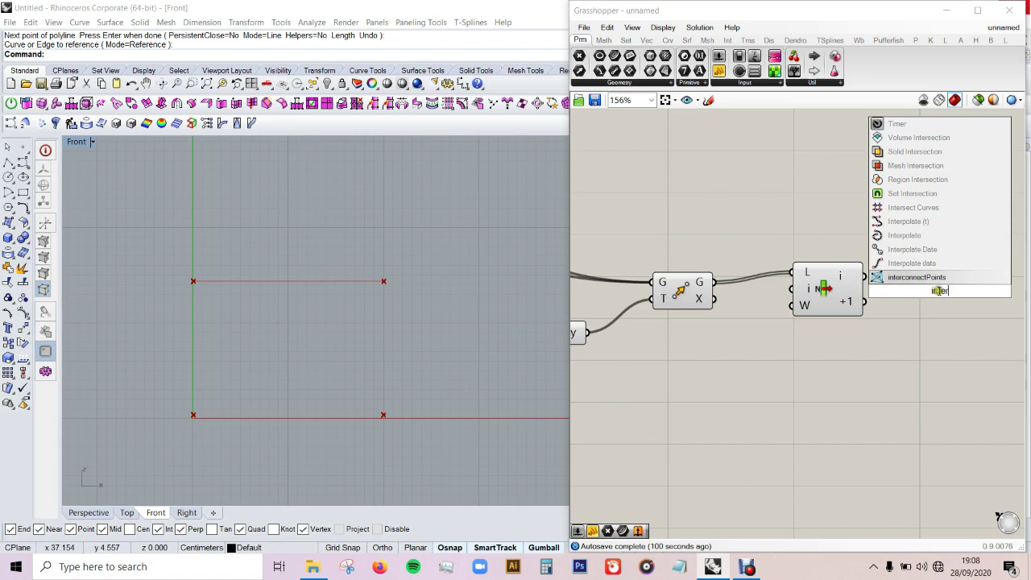
left_click(925, 238)
scroll(947, 255, "down", 3)
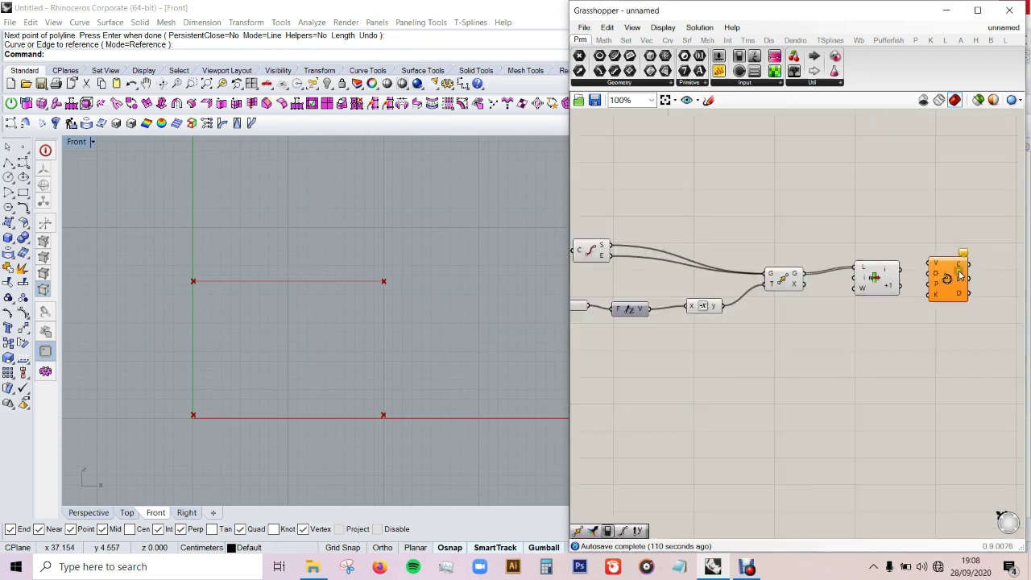
left_click_drag(945, 272, 988, 290)
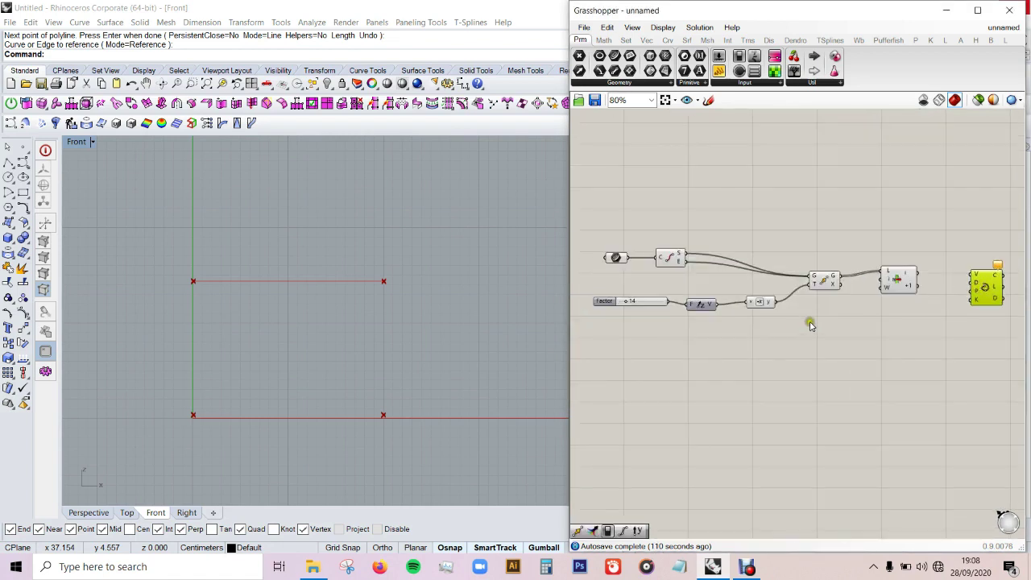
scroll(822, 326, "up", 1)
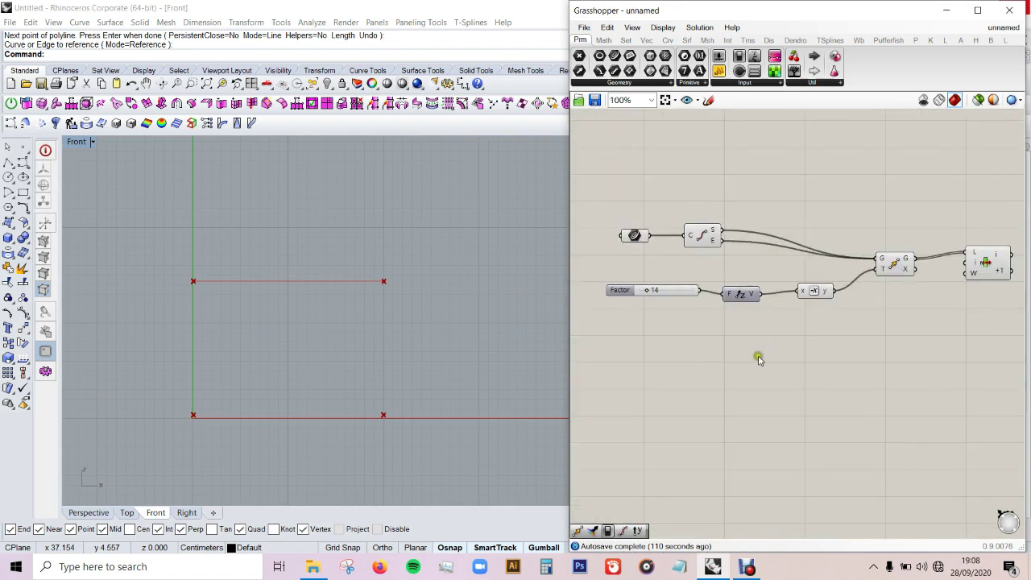
Add a Point On Curve component at 0.50 on the referenced line
double_click(760, 361)
type("poi")
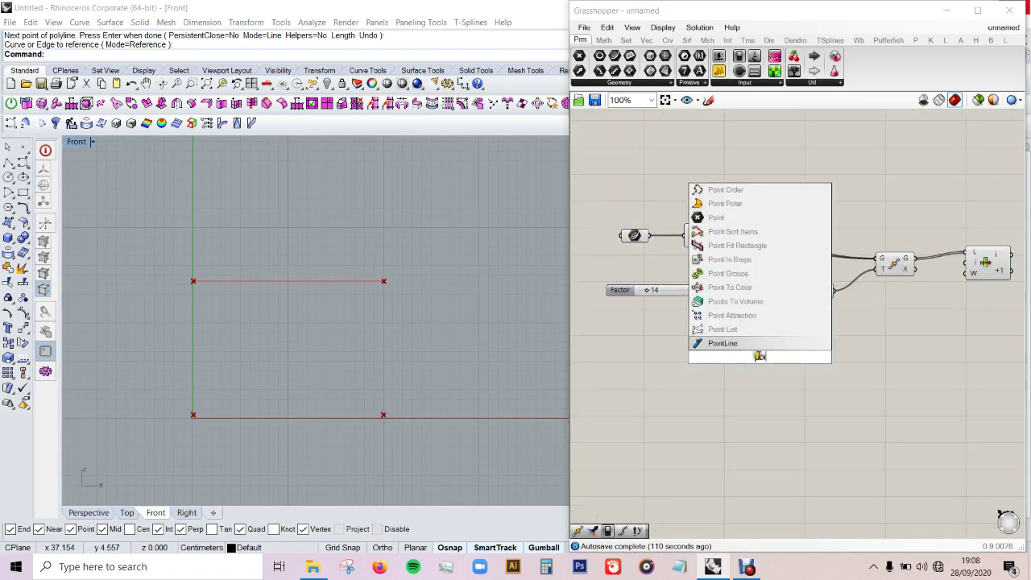
type("nt")
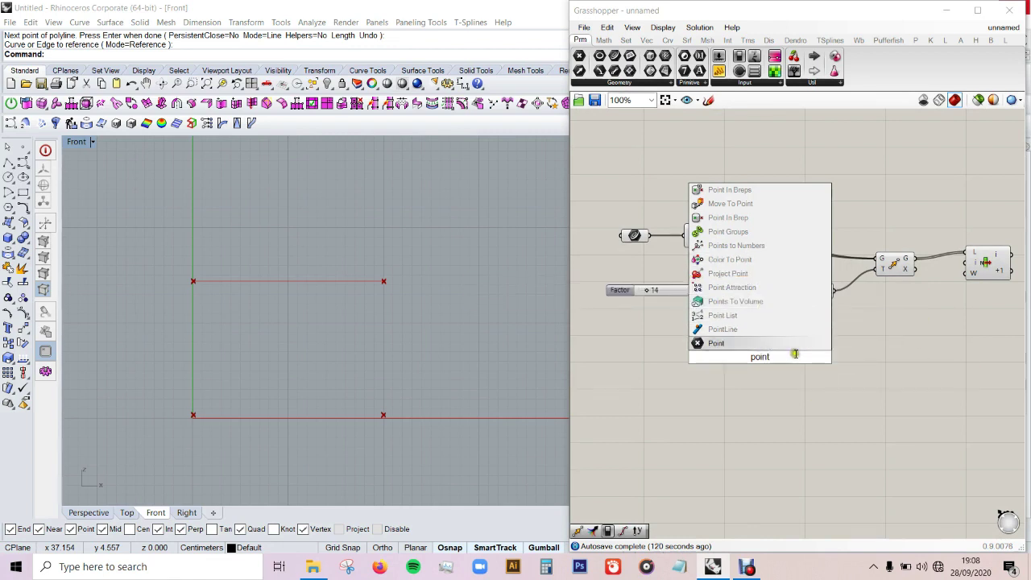
type(" on")
left_click(764, 328)
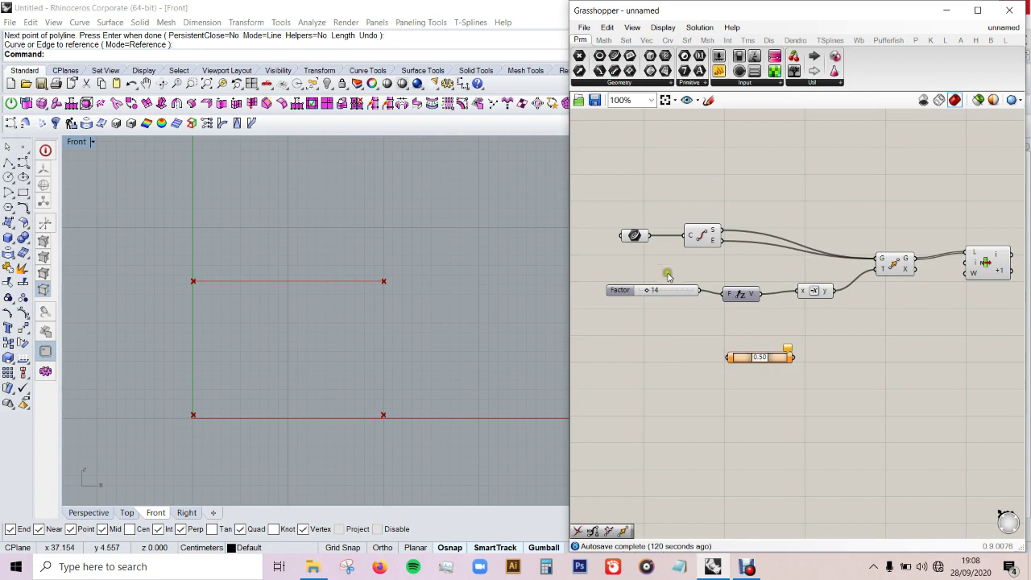
mouse_move(648, 238)
left_mouse_down()
mouse_move(735, 364)
mouse_move(710, 370)
left_mouse_up()
Add a Move component and feed the midpoint into its geometry input
double_click(764, 368)
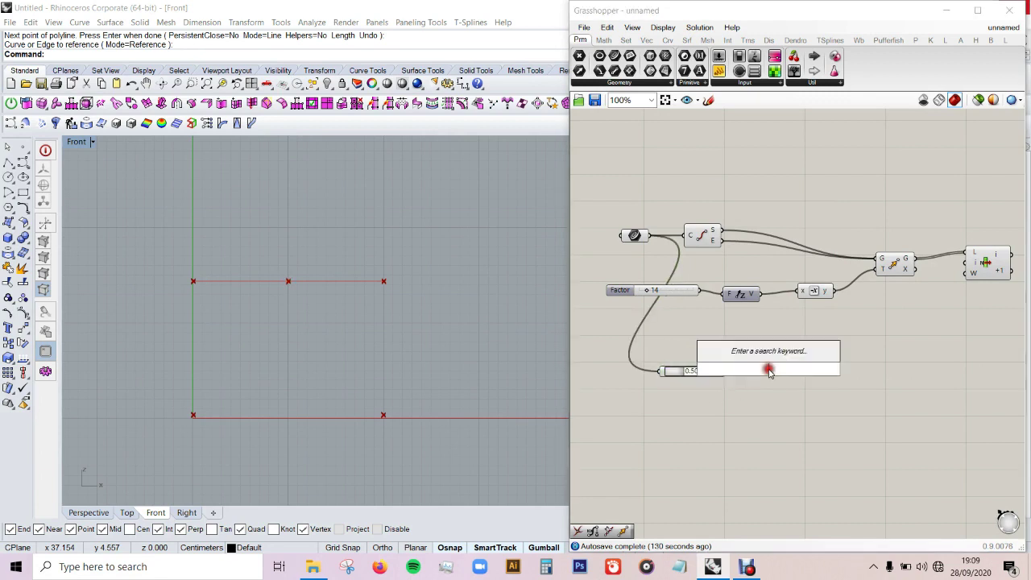
type("mo")
left_click(725, 313)
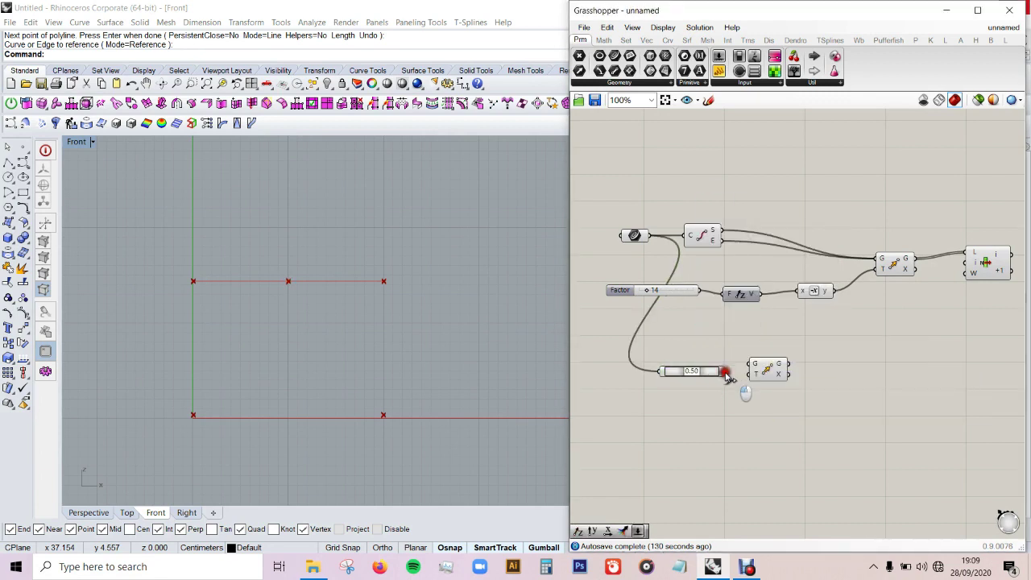
left_click_drag(760, 368, 764, 379)
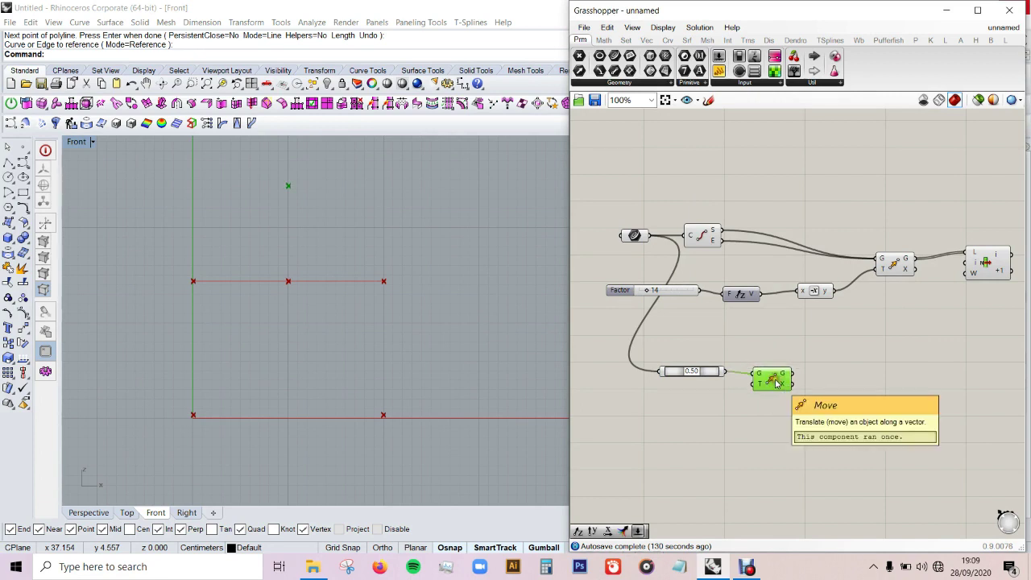
Pass a Unit Z vector through Negative into the midpoint Move's translation
right_click(674, 414)
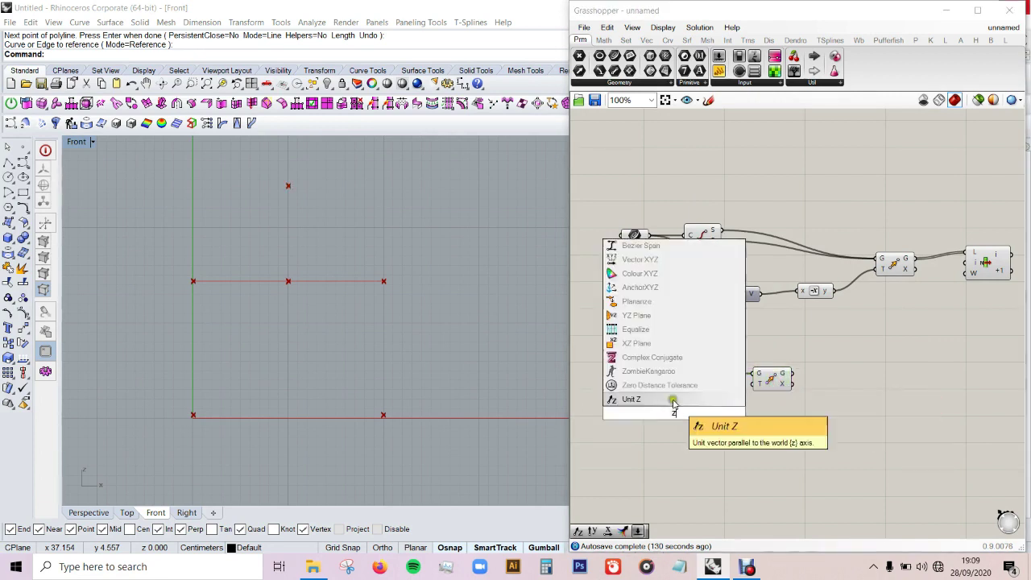
left_click(674, 400)
double_click(742, 419)
type("neg")
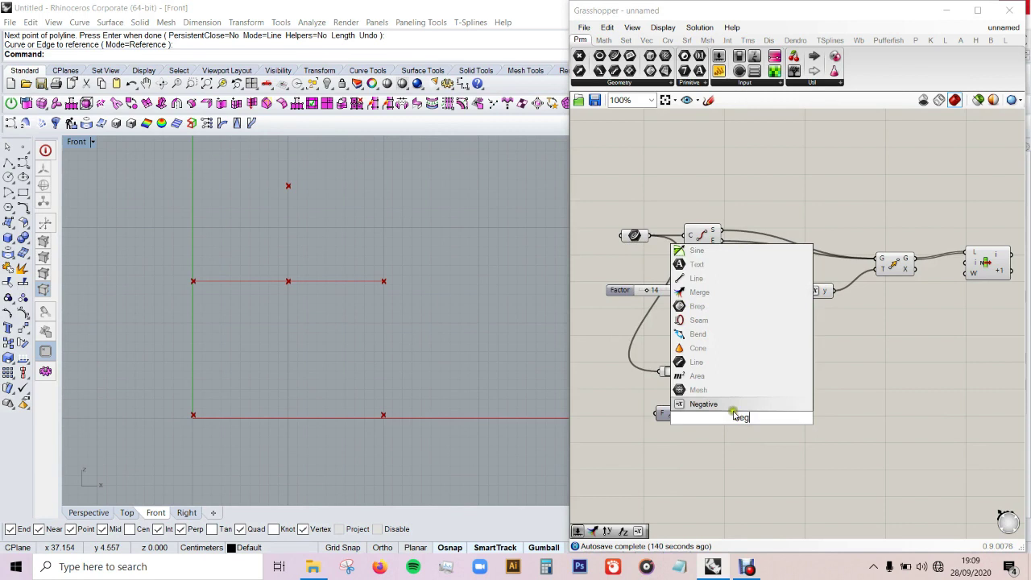
key("Return")
mouse_move(693, 414)
left_mouse_down()
mouse_move(727, 418)
mouse_move(755, 384)
left_mouse_up()
left_click(728, 414)
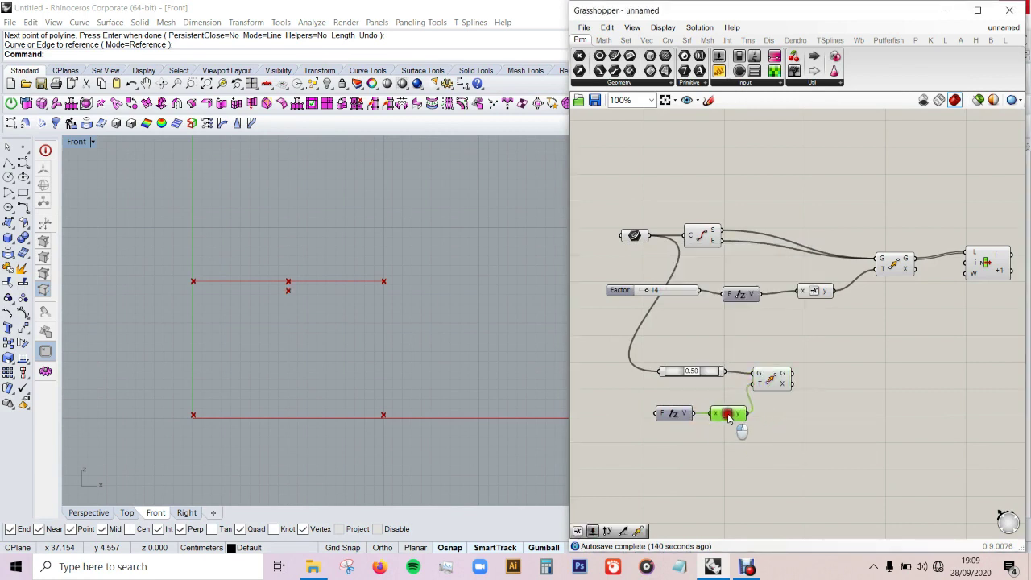
Drive the Unit Z factor with a slider set to 2, lowering the midpoint
double_click(621, 421)
type("2")
key("Return")
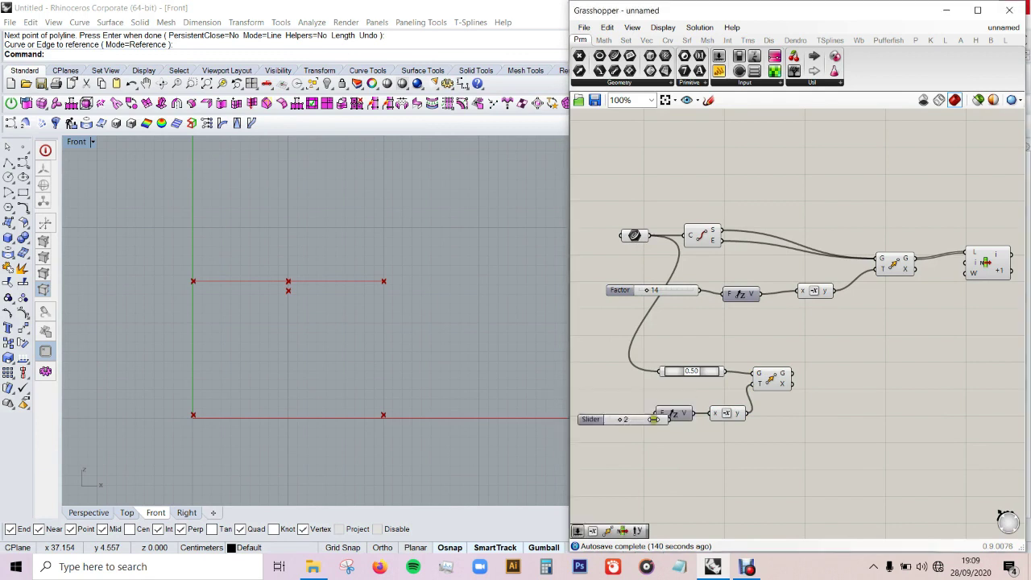
mouse_move(657, 418)
left_mouse_down()
mouse_move(645, 430)
mouse_move(643, 411)
left_mouse_up()
left_click(777, 445)
left_click(772, 379)
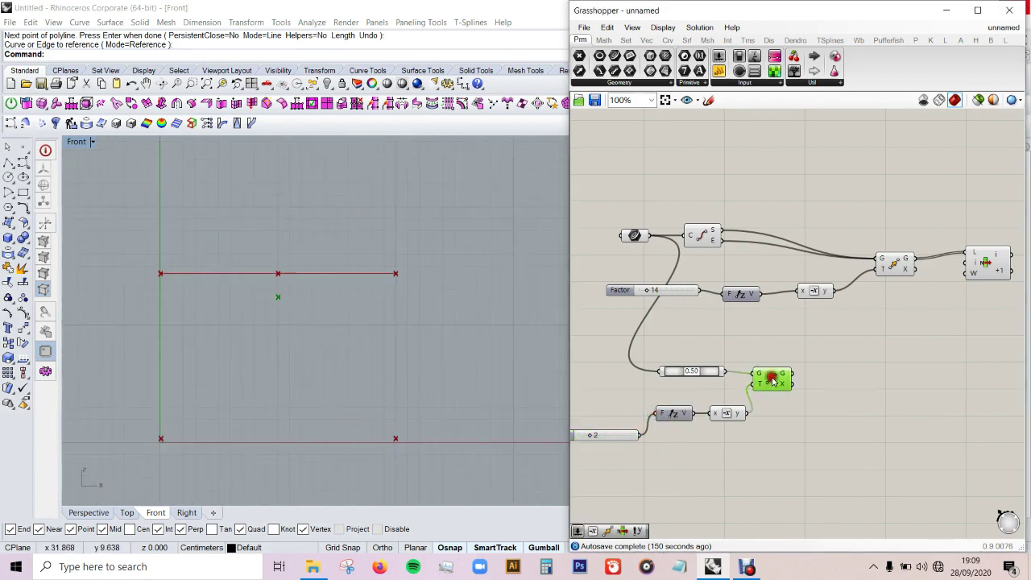
left_click(824, 379)
scroll(808, 373, "down", 1)
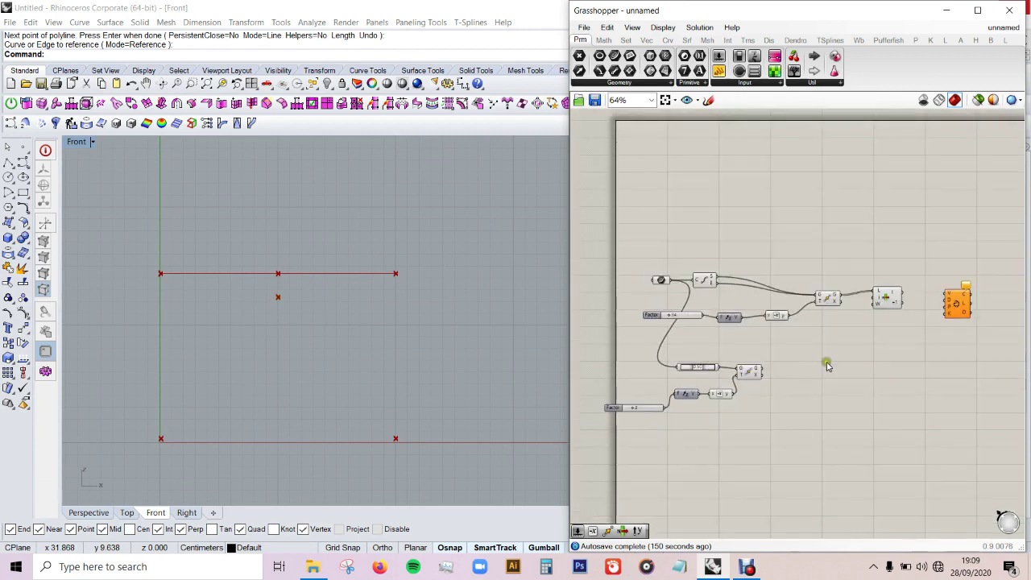
left_click(732, 377)
left_click(882, 371)
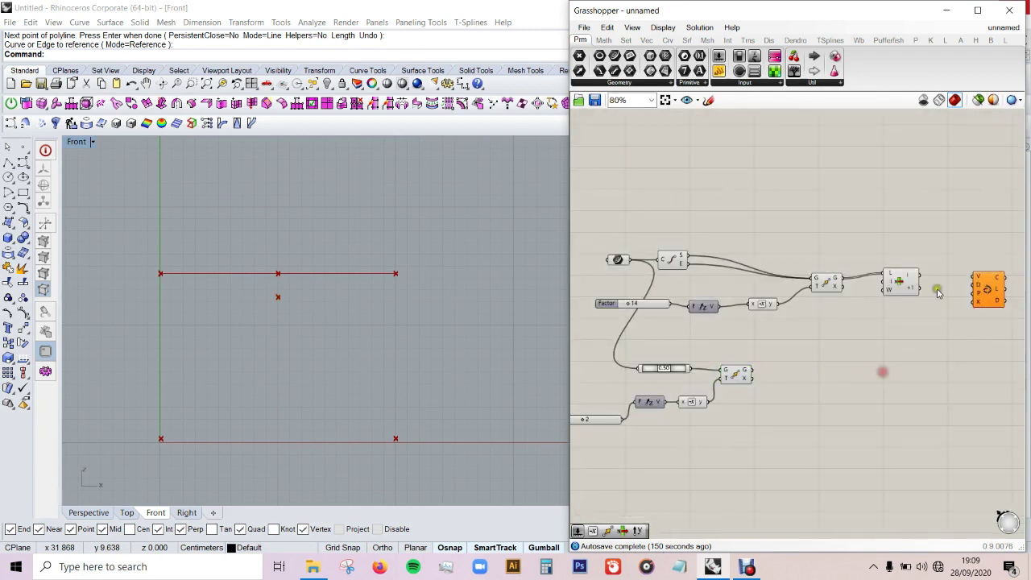
Run the Interpolate curve through the two base points and the lowered midpoint
left_click_drag(921, 282, 973, 278)
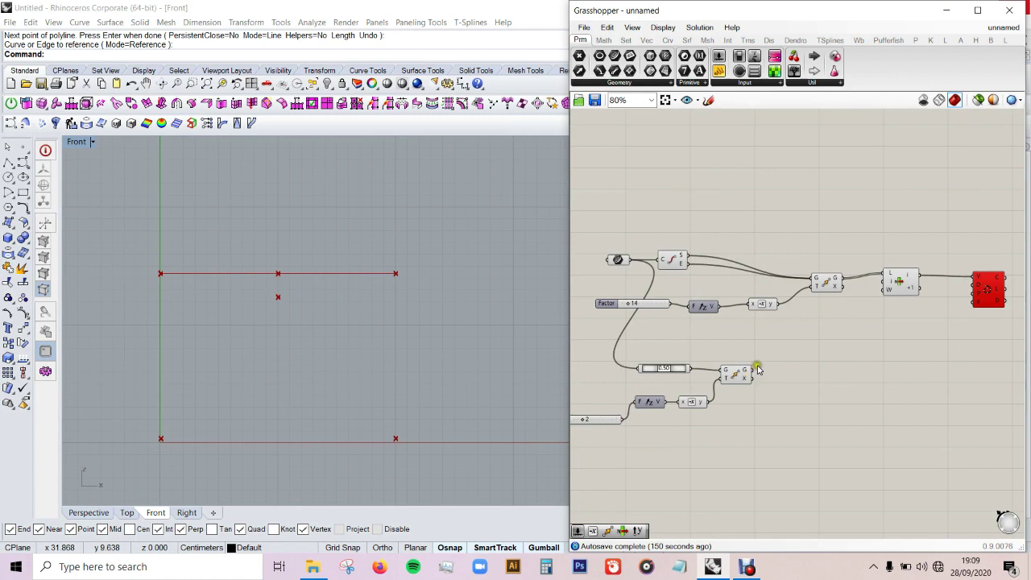
left_click_drag(753, 373, 974, 284)
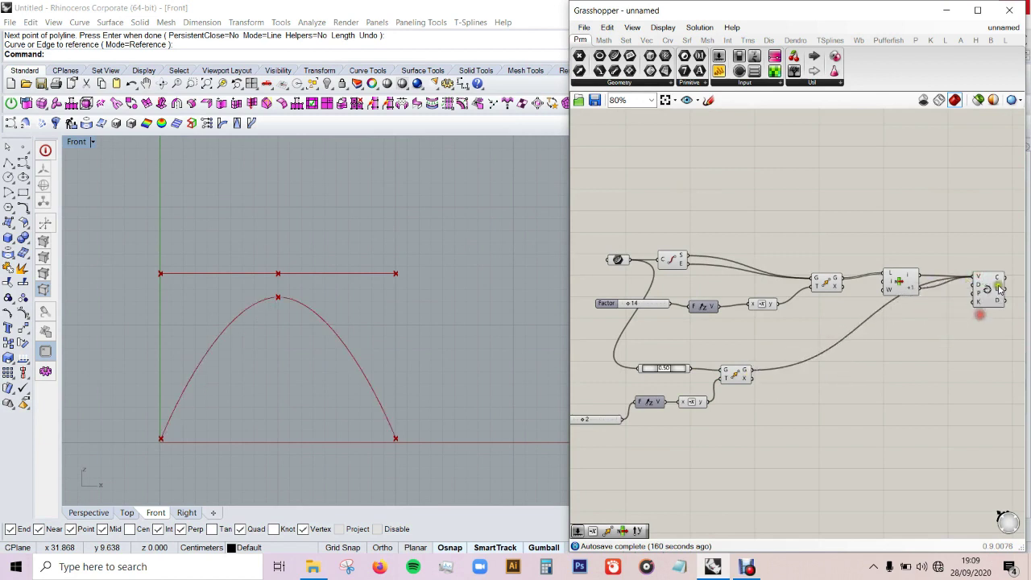
left_click(992, 289)
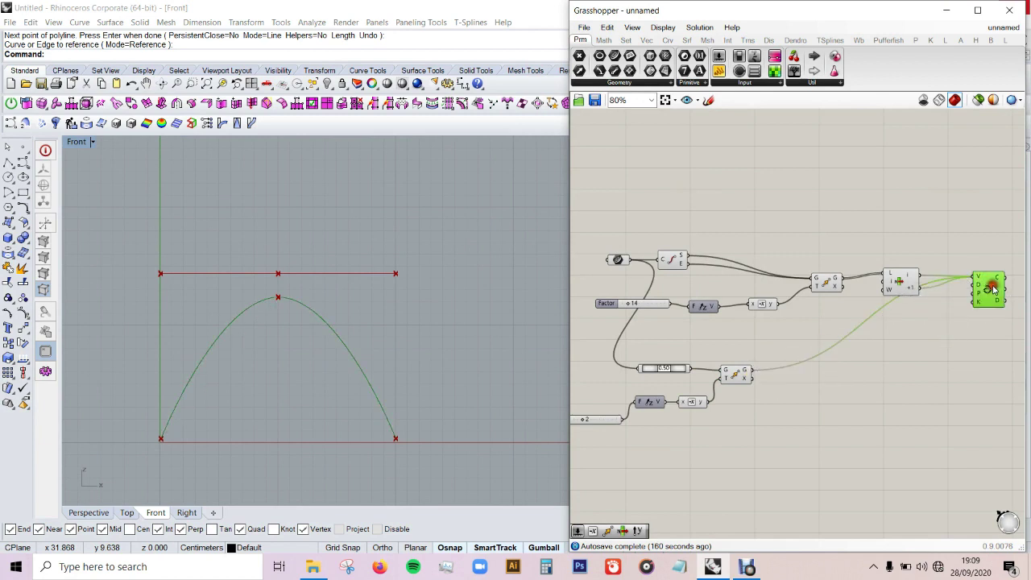
left_click(962, 338)
scroll(962, 336, "up", 2)
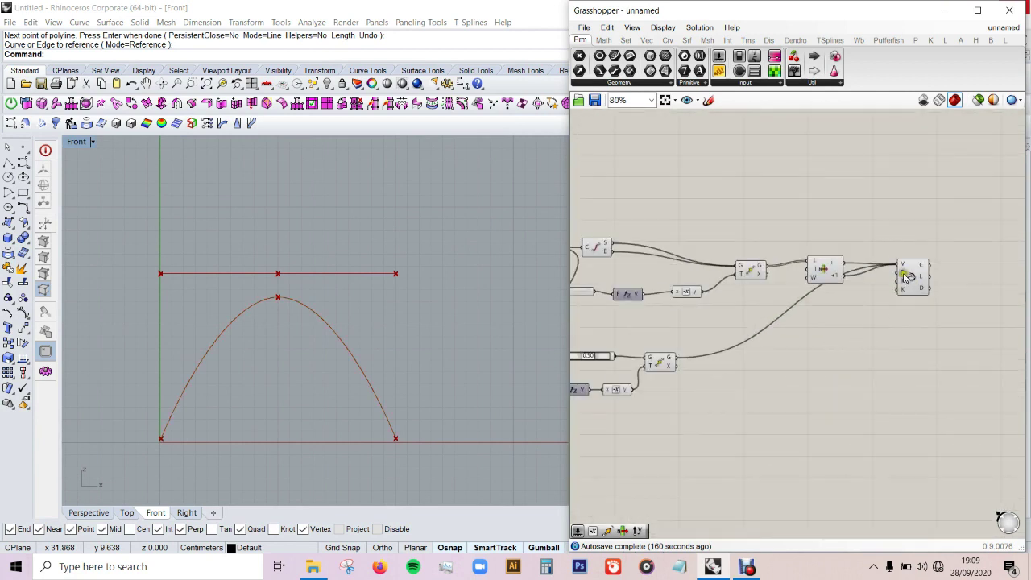
scroll(910, 278, "down", 3)
Inspect the resulting arch curve by selecting its components
mouse_move(882, 225)
left_mouse_down()
mouse_move(861, 246)
mouse_move(769, 278)
left_mouse_up()
middle_click(679, 326)
left_click(875, 436)
left_click(916, 278)
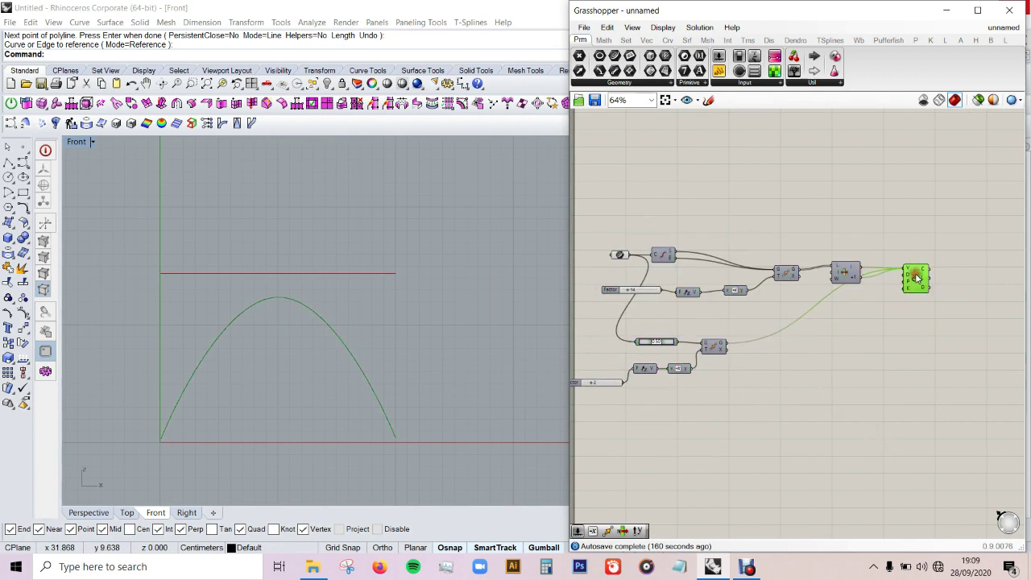
left_click(910, 344)
scroll(814, 278, "down", 1)
scroll(967, 278, "up", 1)
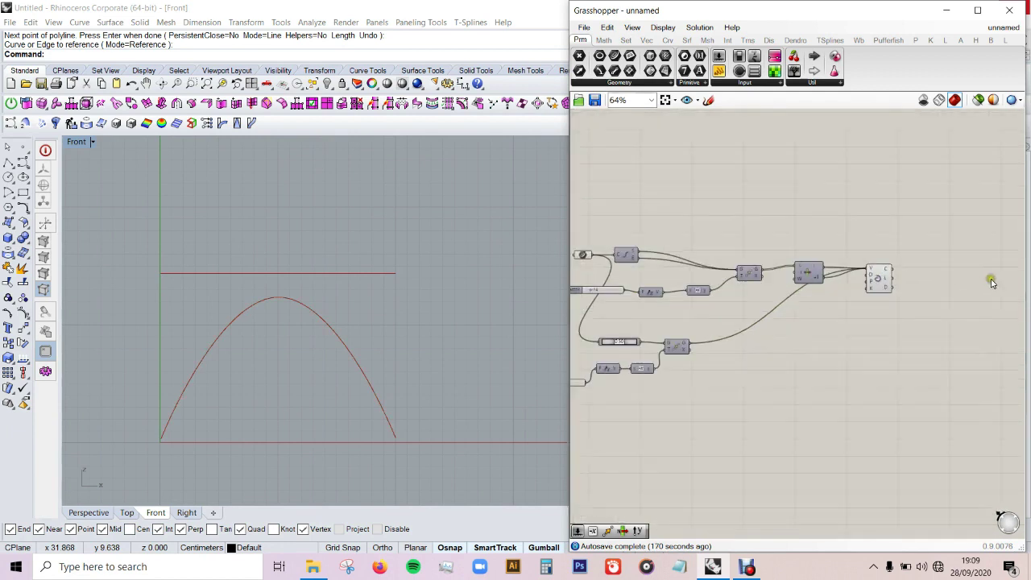
double_click(954, 275)
Divide the arch curve with Divide Curve, using a Count slider set to 30
type("v")
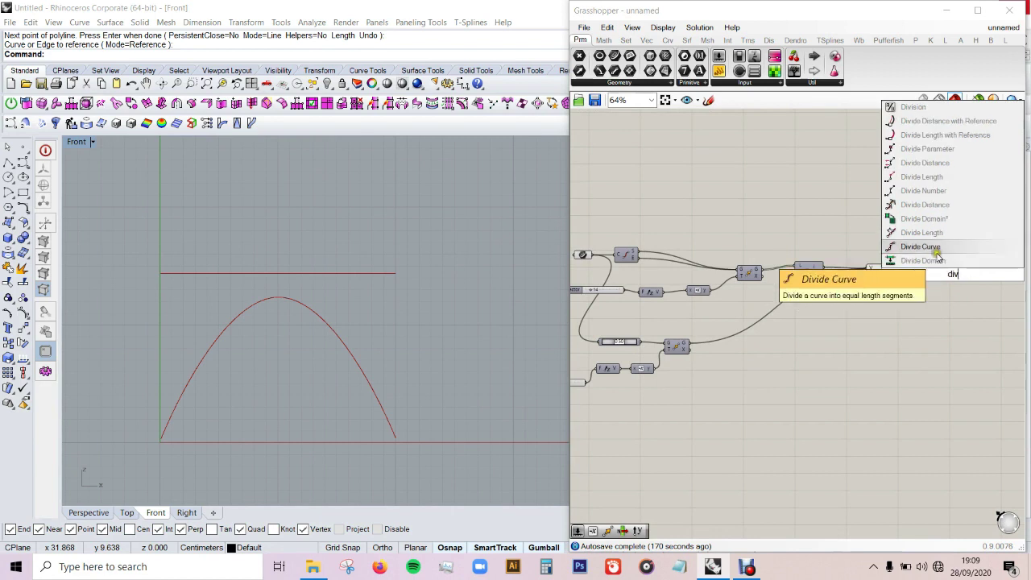
key("Return")
left_click_drag(941, 269, 928, 269)
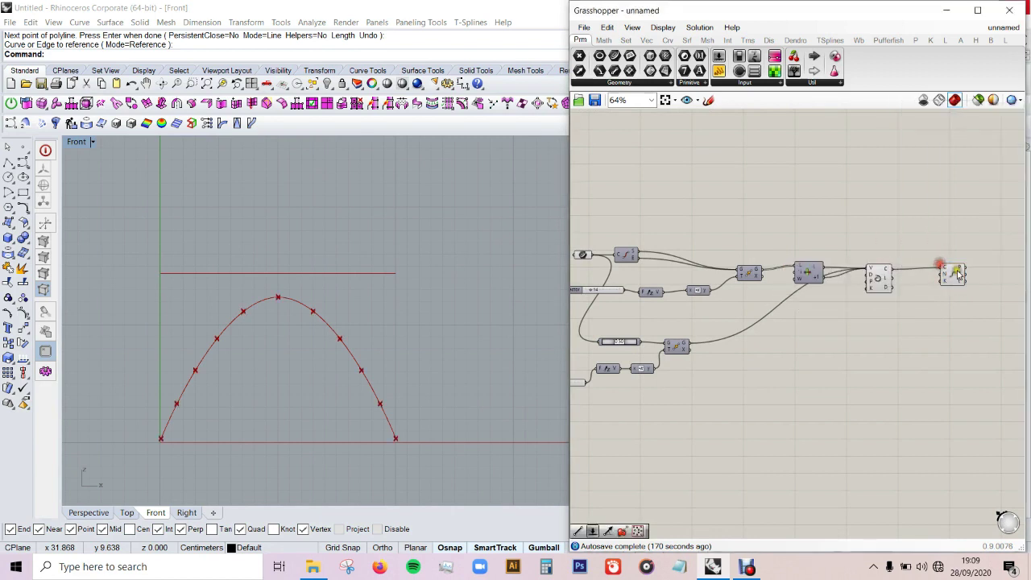
left_click(954, 277)
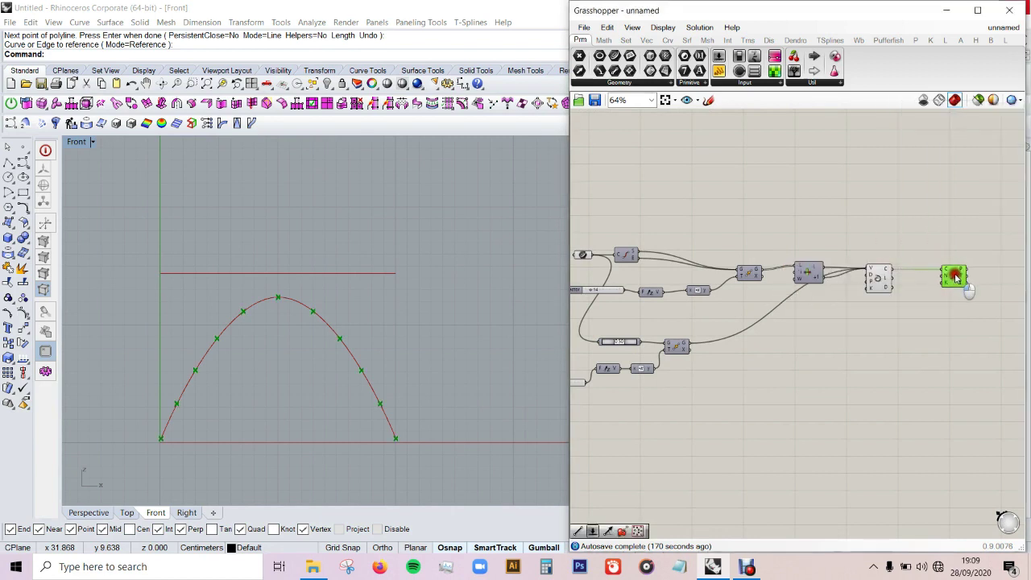
double_click(859, 339)
type("slider")
key("Return")
left_click_drag(893, 338, 944, 276)
Check the division points, then feed the referenced line into a new Geometry parameter
left_click(964, 276)
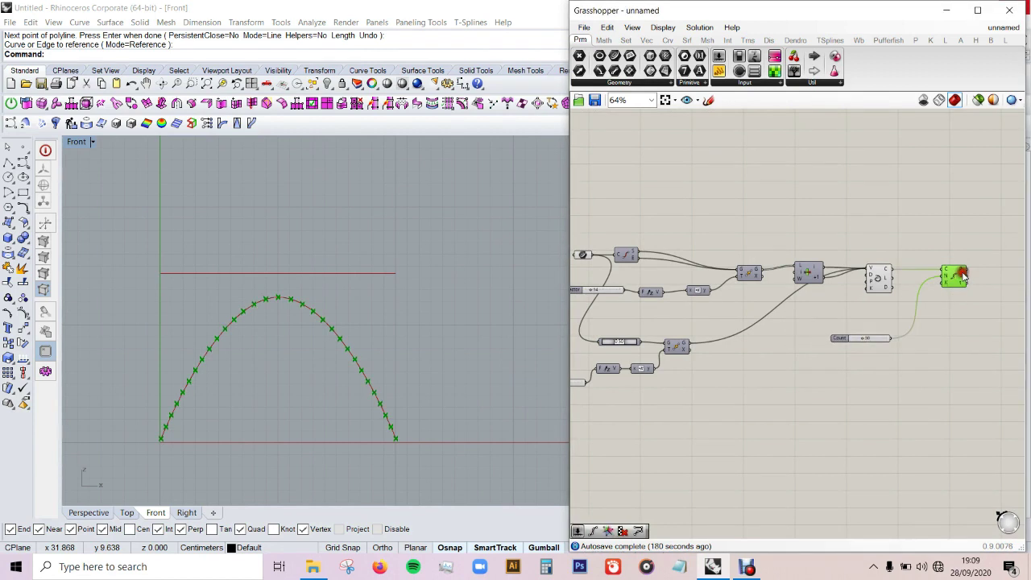
left_click(957, 338)
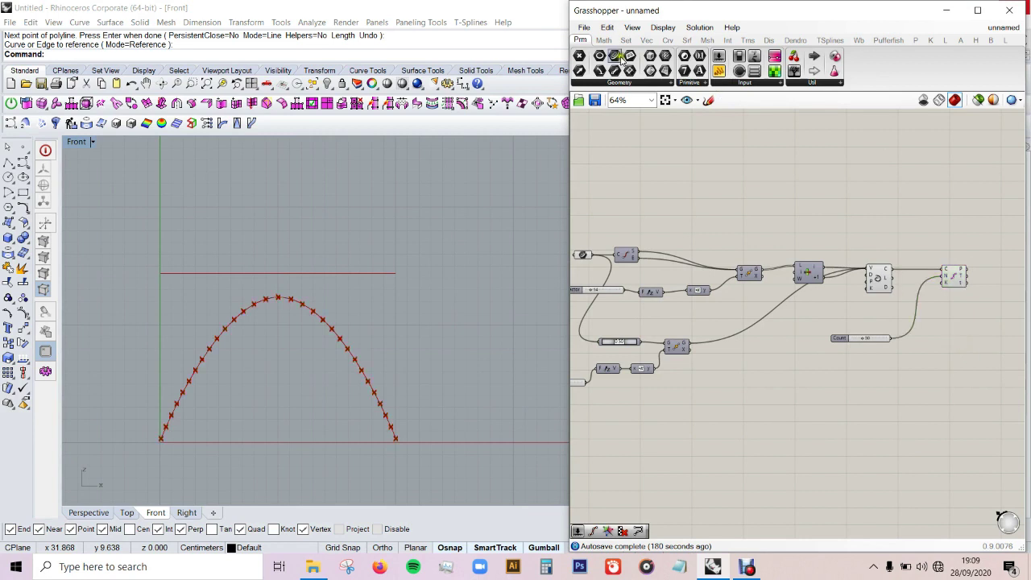
left_click_drag(615, 58, 745, 186)
left_click_drag(599, 253, 750, 183)
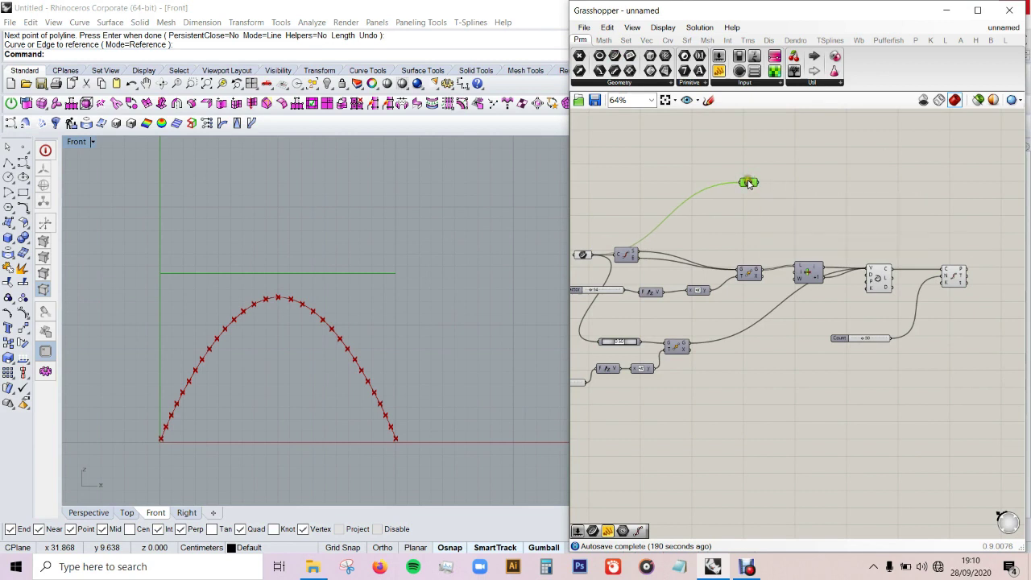
Add a Move component fed by the line parameter and hide its preview
scroll(844, 198, "down", 1)
scroll(830, 198, "up", 2)
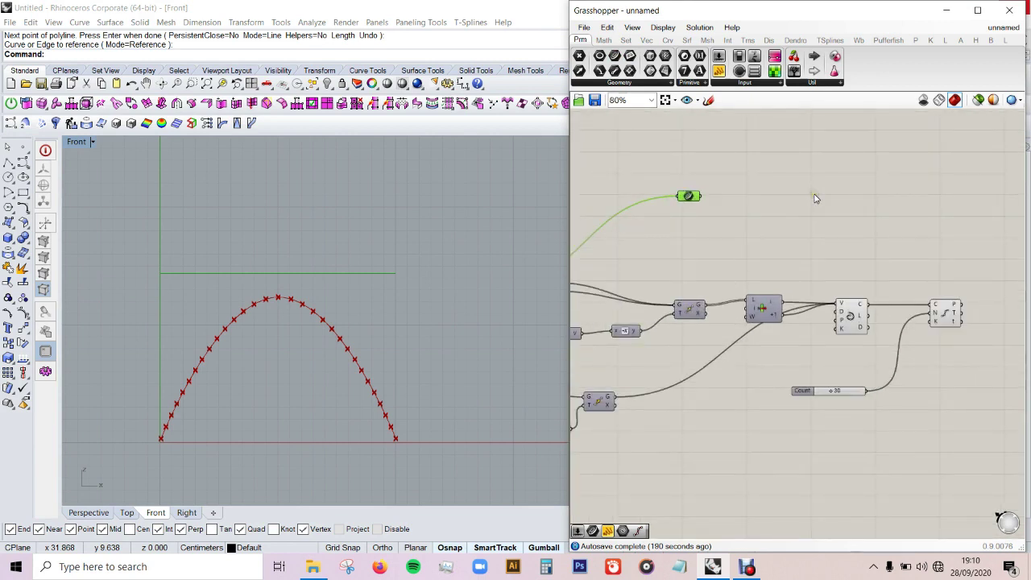
double_click(806, 207)
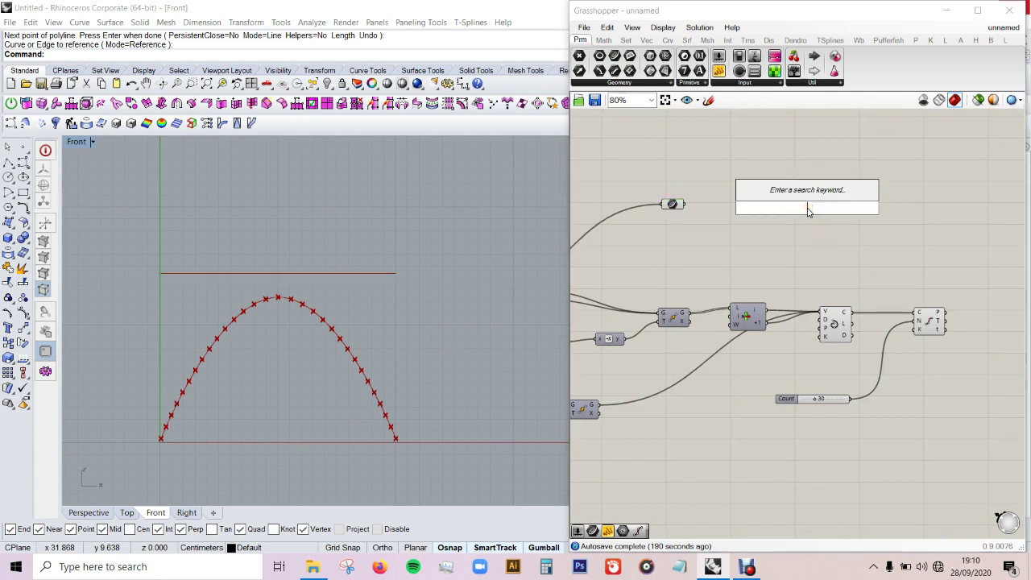
type("mo")
left_click(788, 152)
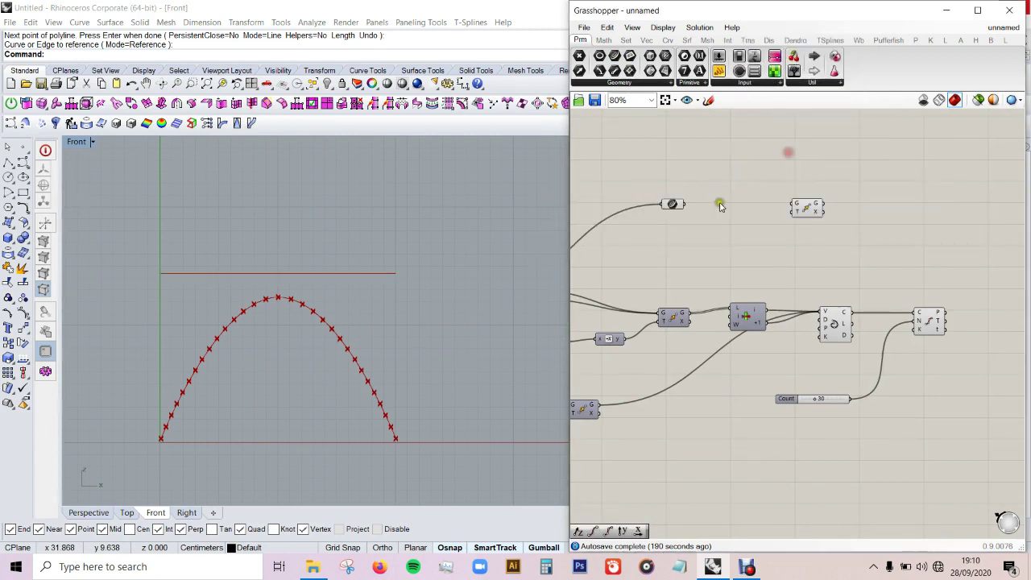
left_click_drag(687, 206, 794, 204)
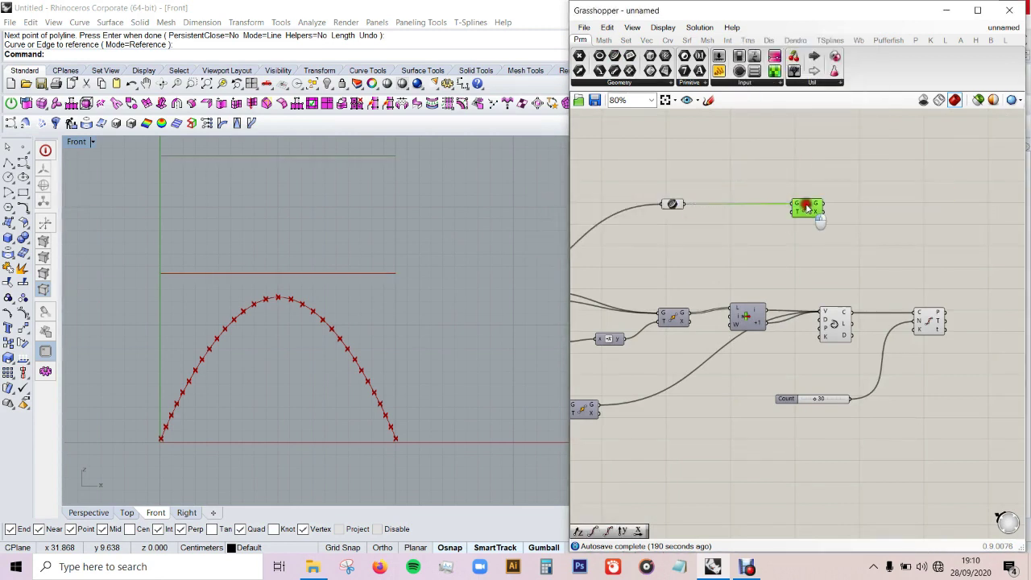
left_click(807, 208)
middle_click(807, 207)
left_click(852, 173)
left_click(925, 198)
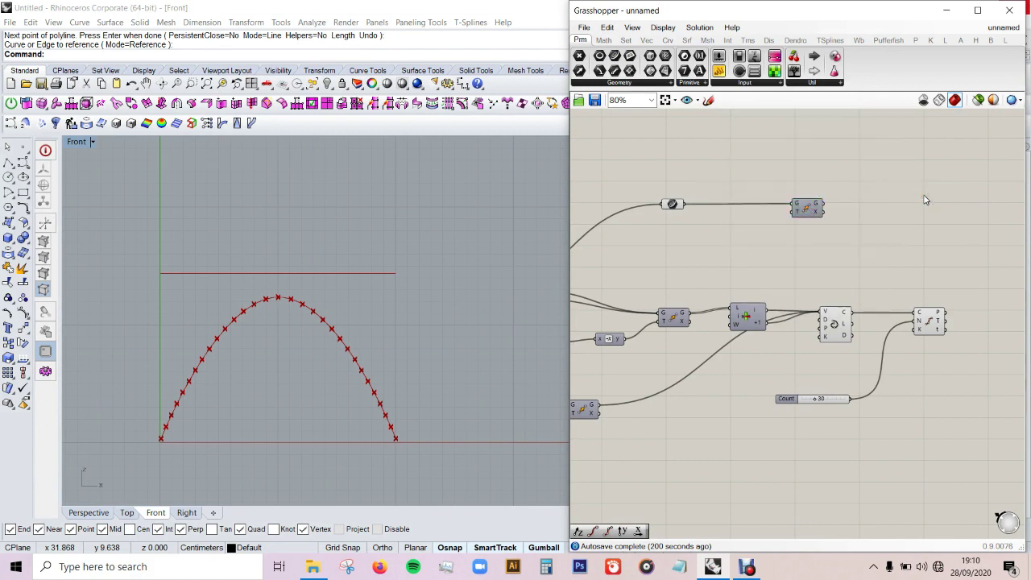
Pan and zoom the canvas toward the lower Unit Z and Negative chain
scroll(920, 202, "down", 1)
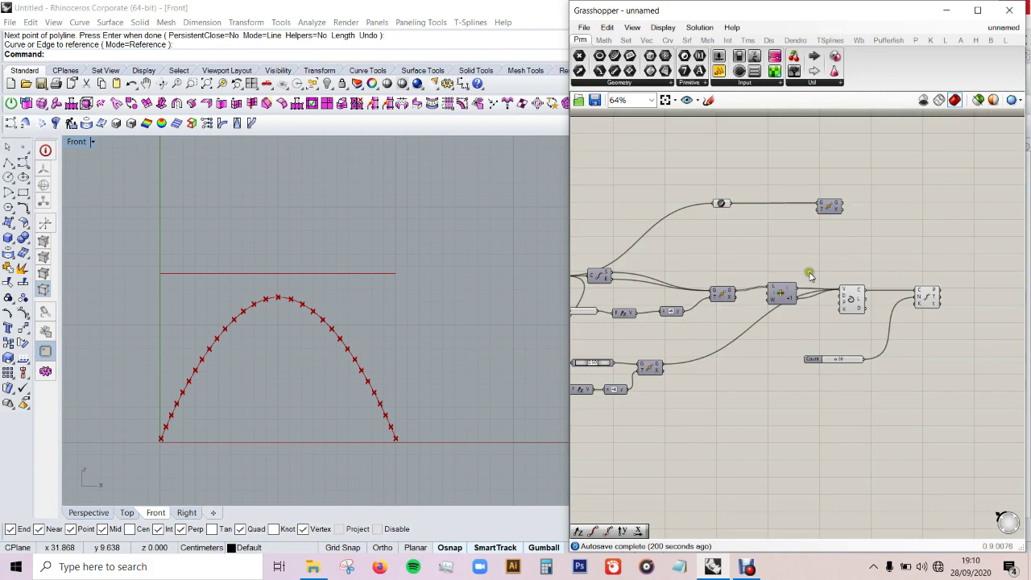
scroll(814, 277, "down", 1)
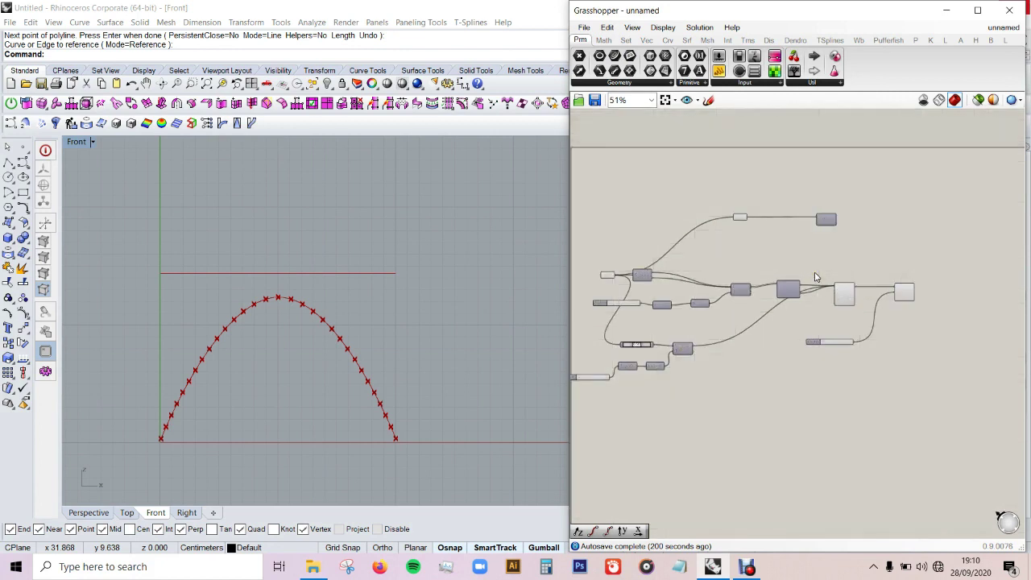
scroll(711, 351, "up", 1)
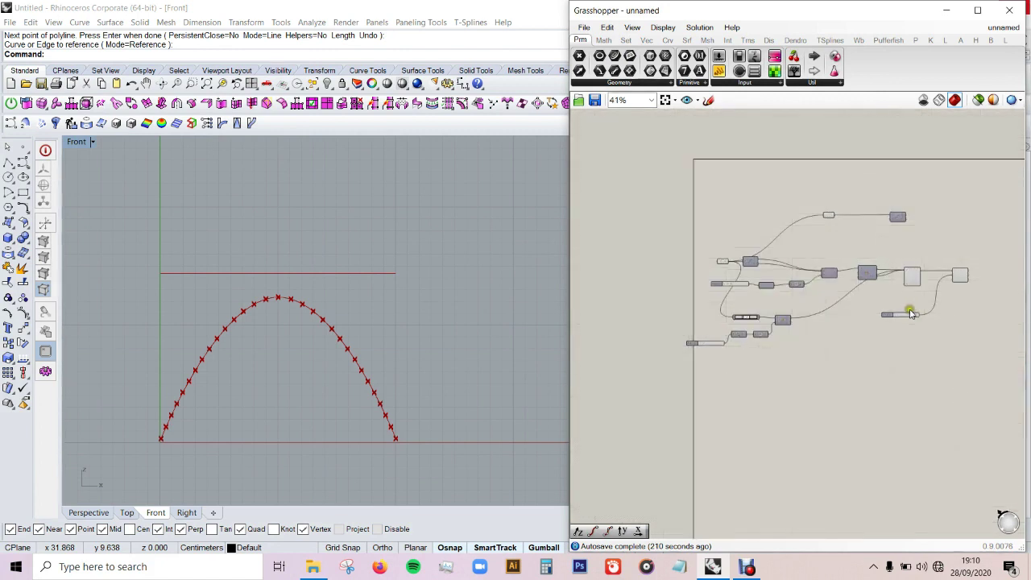
right_click_drag(733, 320, 749, 326)
scroll(748, 326, "up", 1)
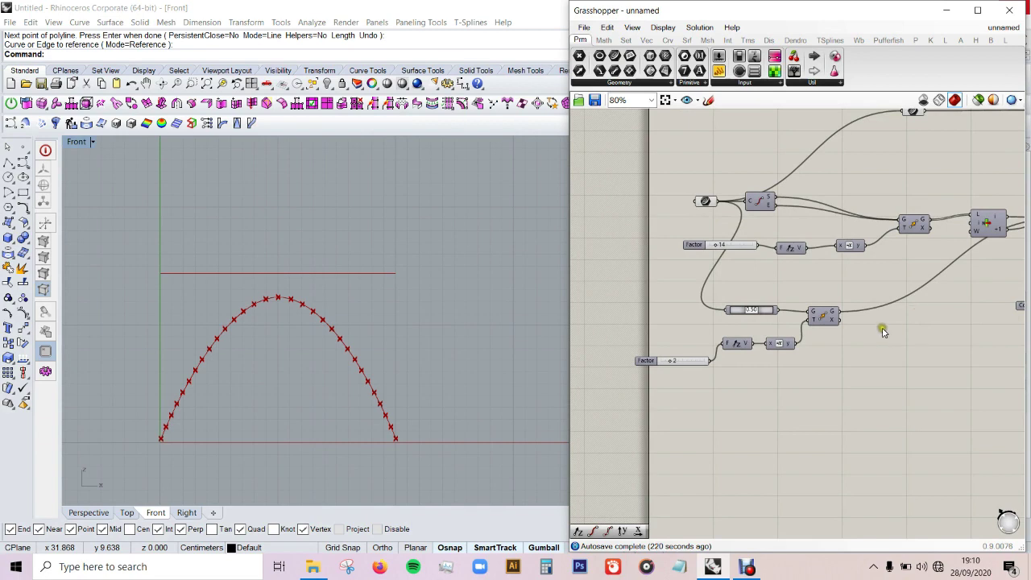
Add a new Move component taking the lowered midpoint as its geometry
left_click(816, 316)
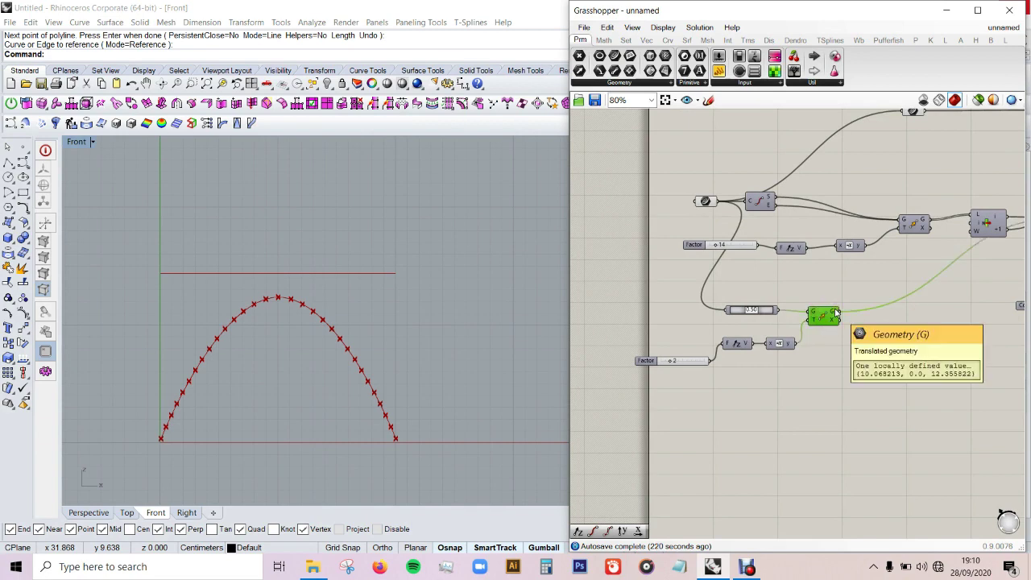
scroll(838, 314, "down", 3)
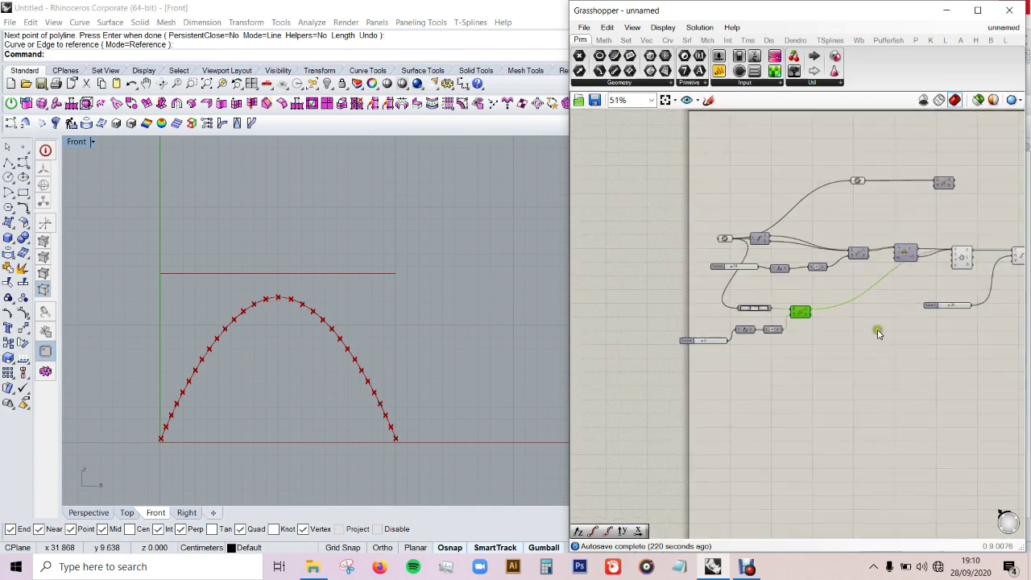
double_click(949, 361)
type("move")
key("Return")
scroll(947, 361, "up", 3)
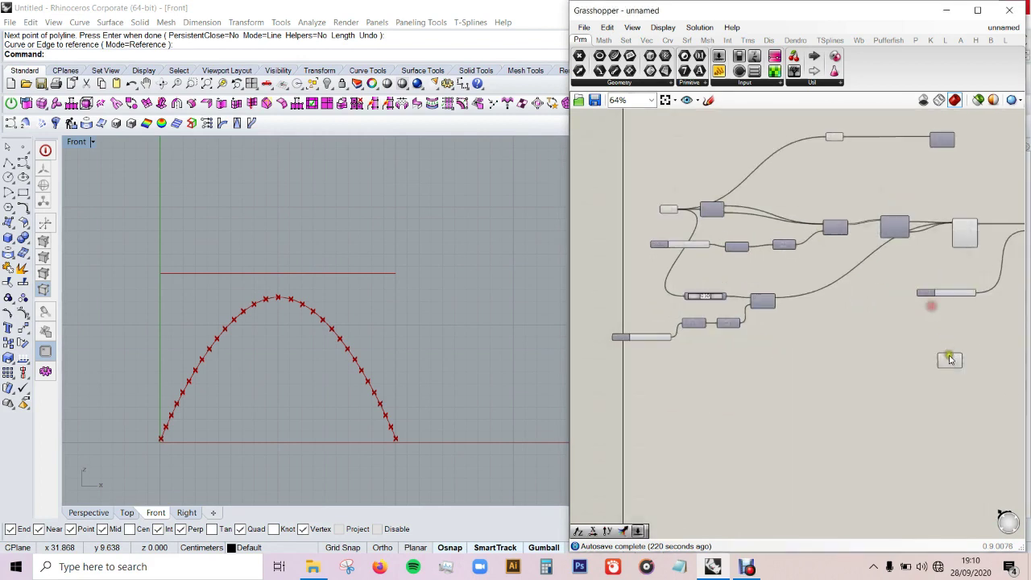
left_click_drag(951, 362, 852, 369)
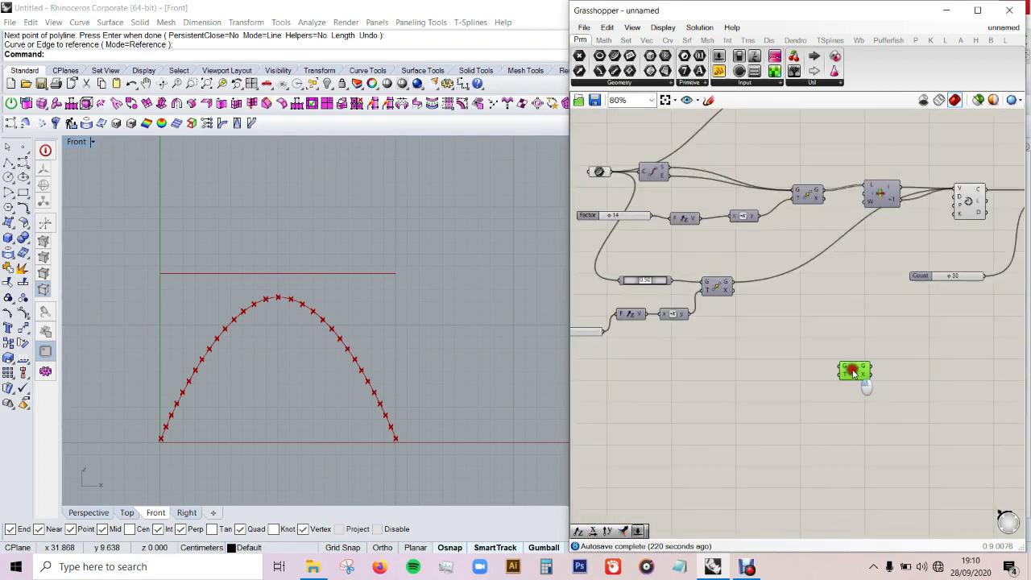
right_click_drag(895, 363, 986, 383)
mouse_move(763, 299)
left_mouse_down()
mouse_move(892, 347)
mouse_move(924, 387)
left_mouse_up()
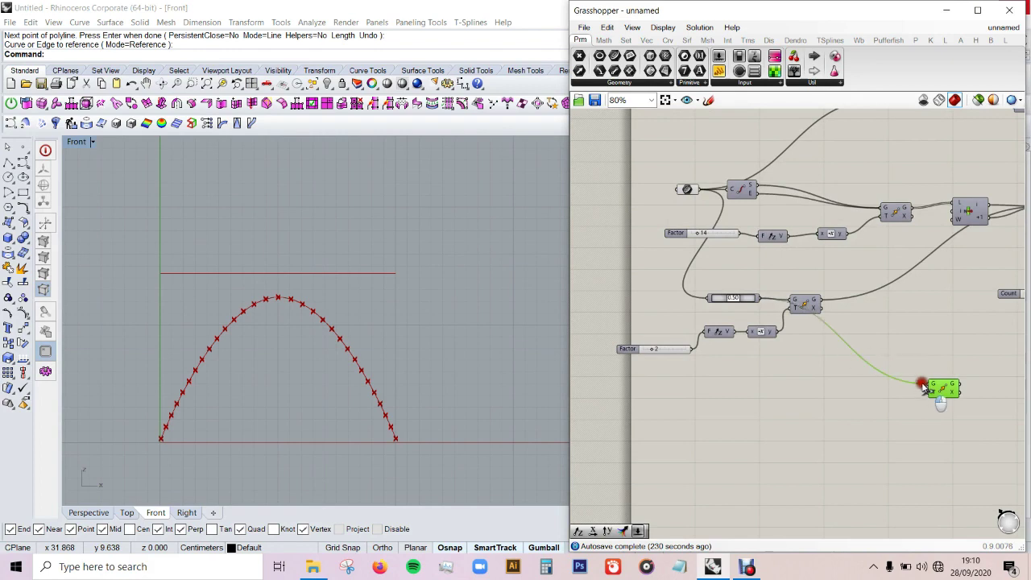
Reposition the new Move component up and to the right on the canvas
right_click_drag(878, 368, 814, 380)
left_click_drag(835, 382, 937, 368)
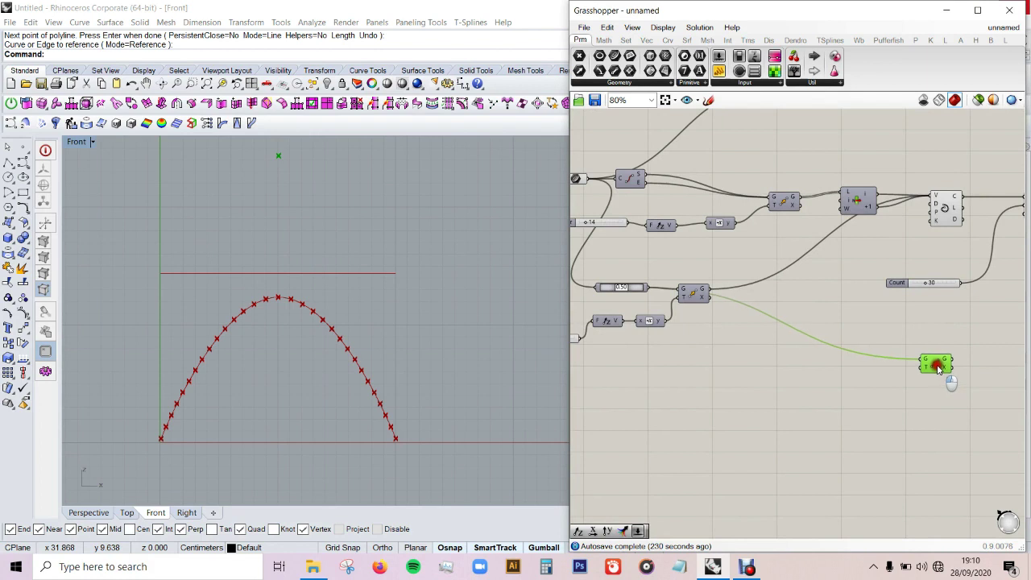
left_click_drag(937, 368, 934, 371)
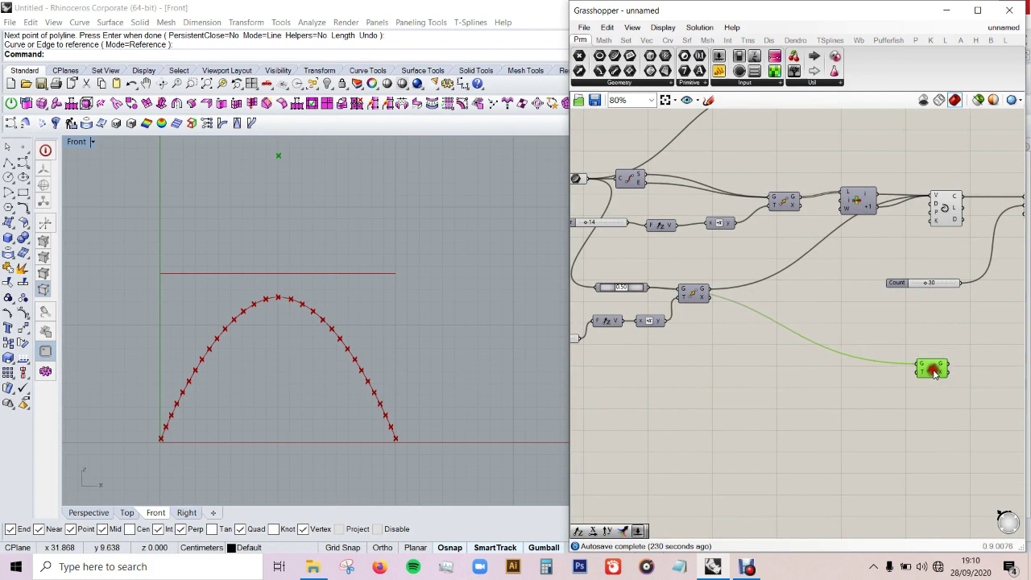
left_click(944, 320)
scroll(886, 362, "up", 2)
left_click(905, 367)
left_click_drag(904, 366, 907, 363)
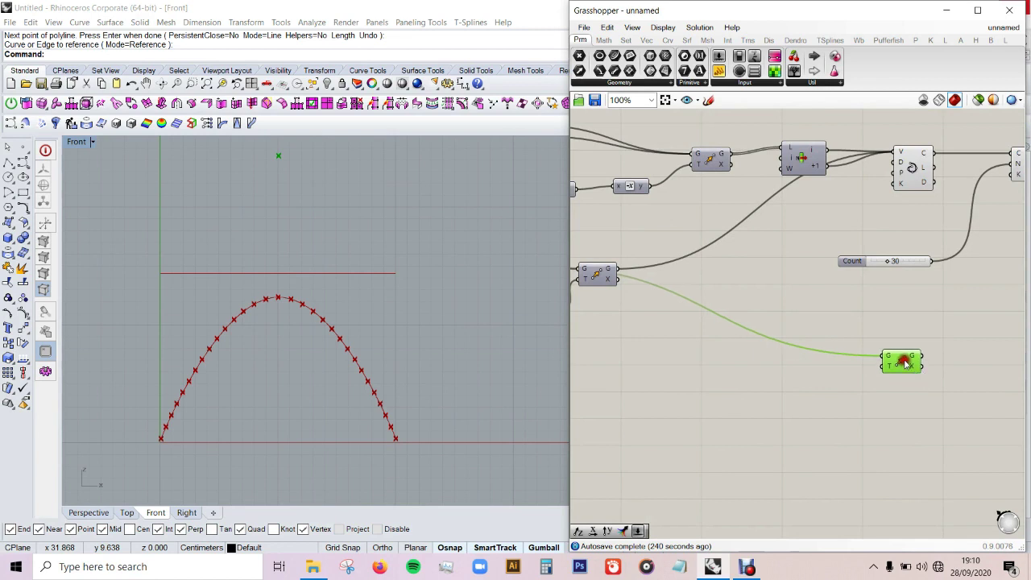
Add a Negative component on the second Move's T input, fed by a Unit Z vector
double_click(844, 391)
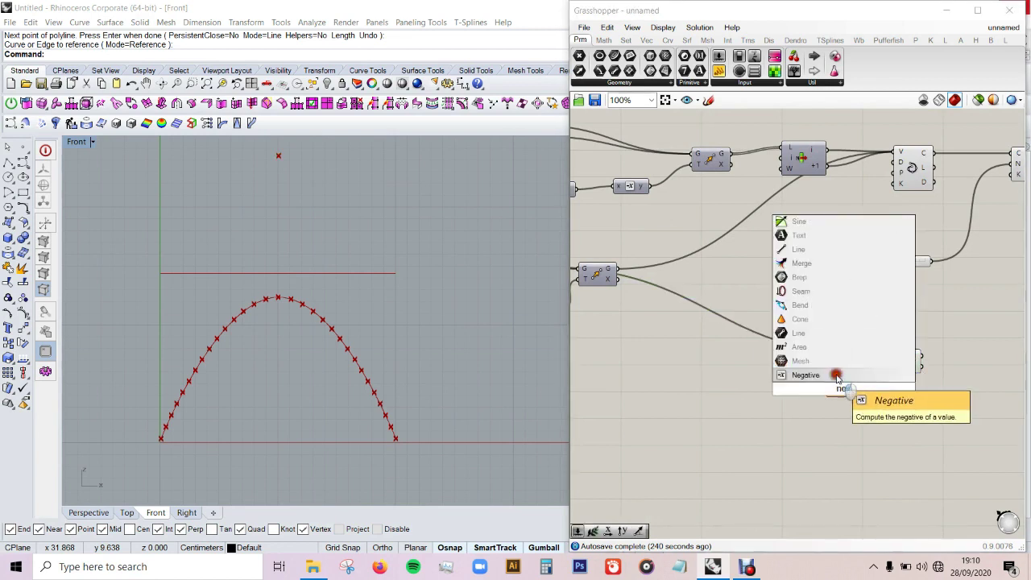
left_click(836, 375)
left_click_drag(863, 389, 885, 366)
double_click(751, 390)
type("unit z")
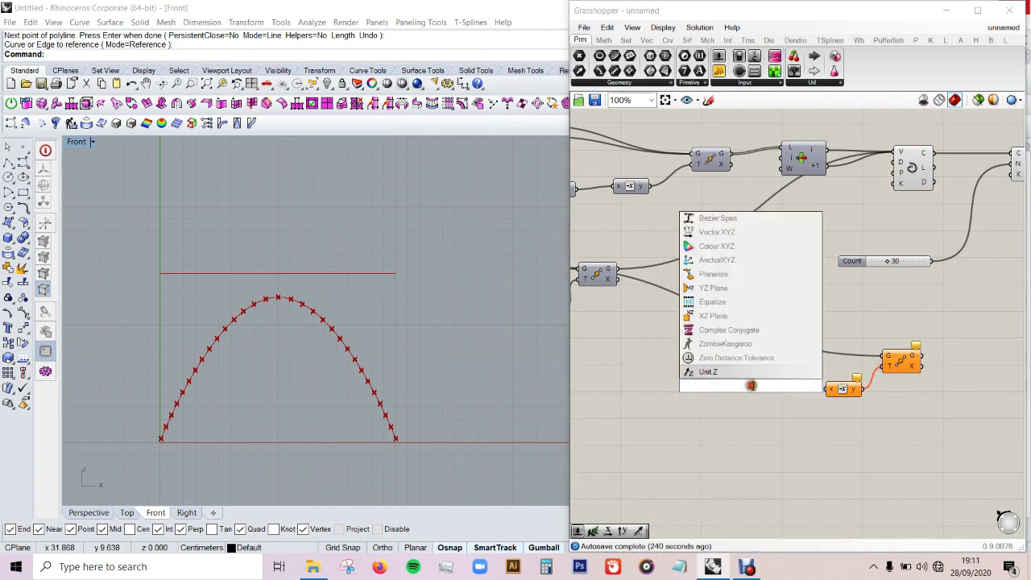
left_click(763, 376)
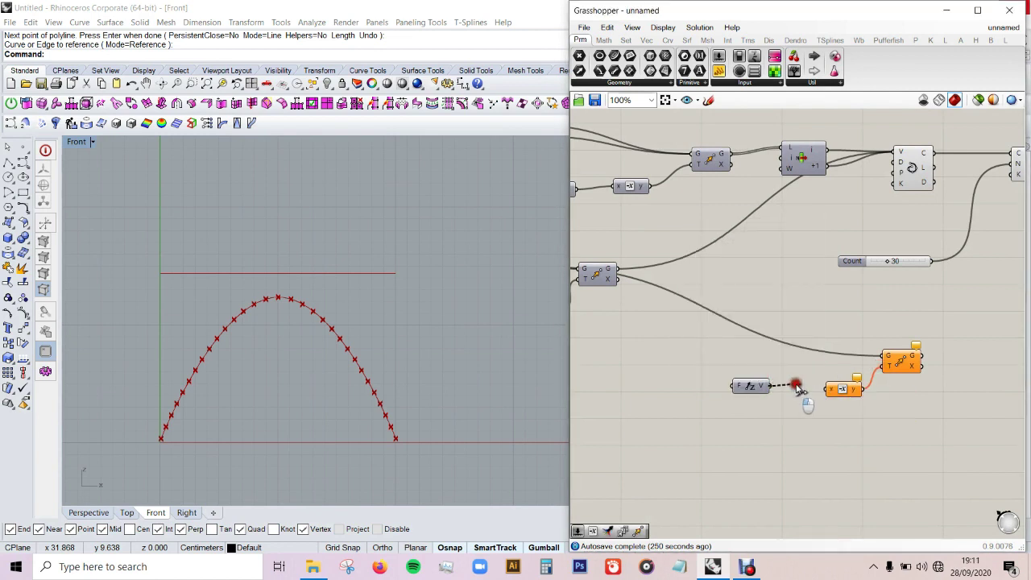
left_click_drag(788, 389, 826, 390)
Add a Factor slider at 14 and swap Unit Z for a Unit Y vector in the chain
double_click(677, 389)
type("number slider")
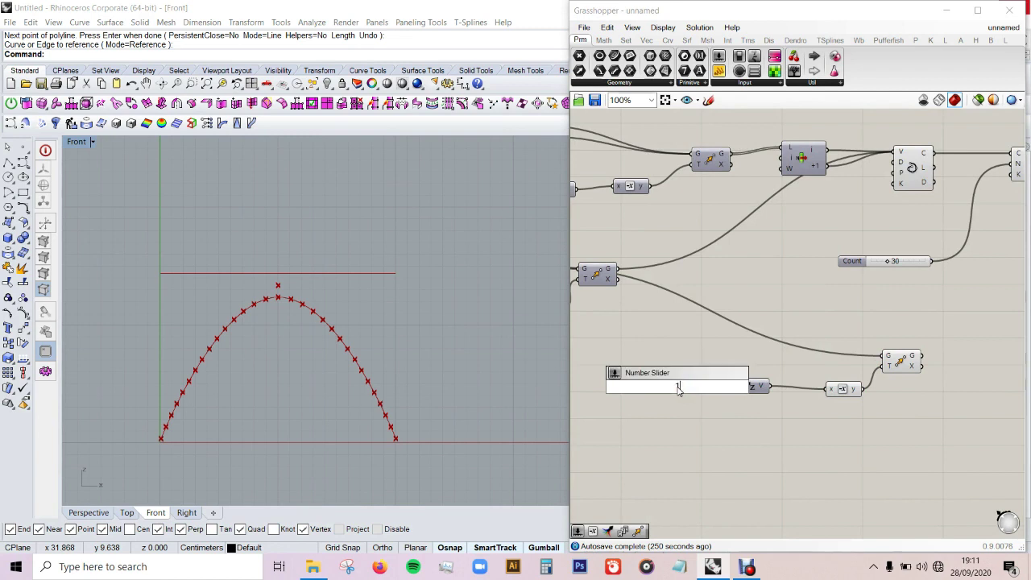
key("Return")
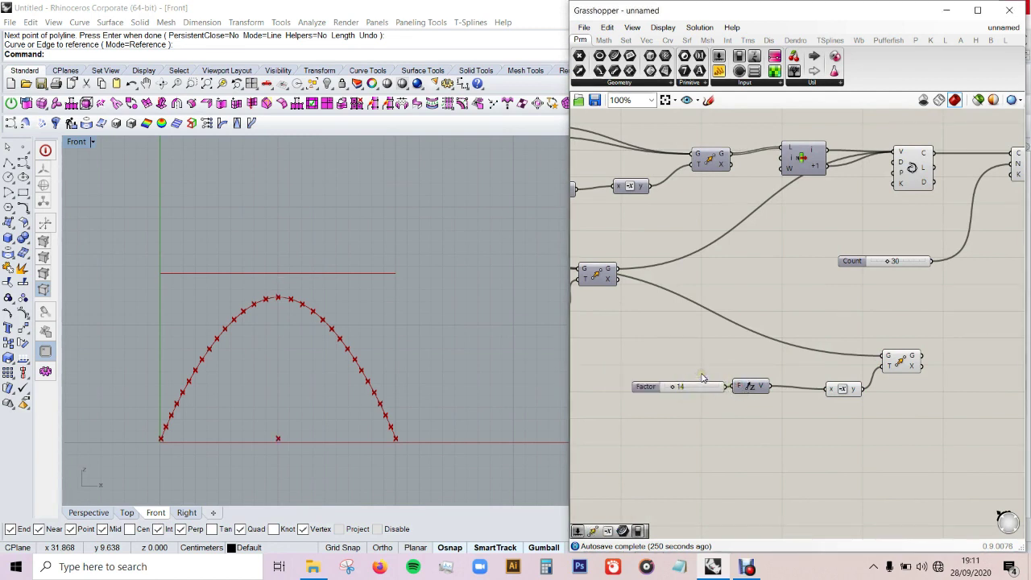
double_click(752, 421)
type("unit y")
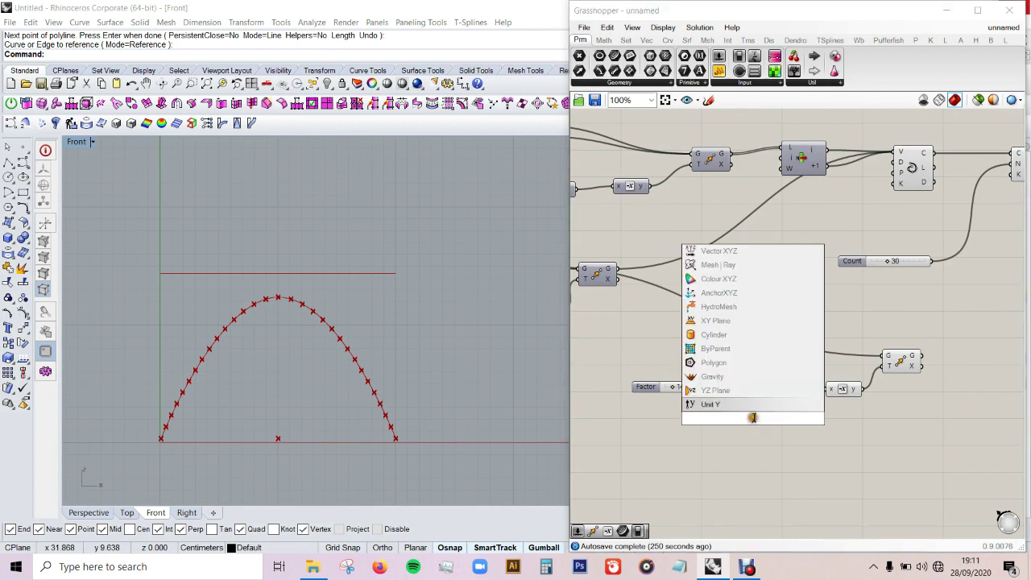
key("Return")
mouse_move(727, 386)
left_mouse_down()
mouse_move(752, 420)
mouse_move(828, 393)
left_mouse_up()
left_click_drag(758, 388, 764, 371)
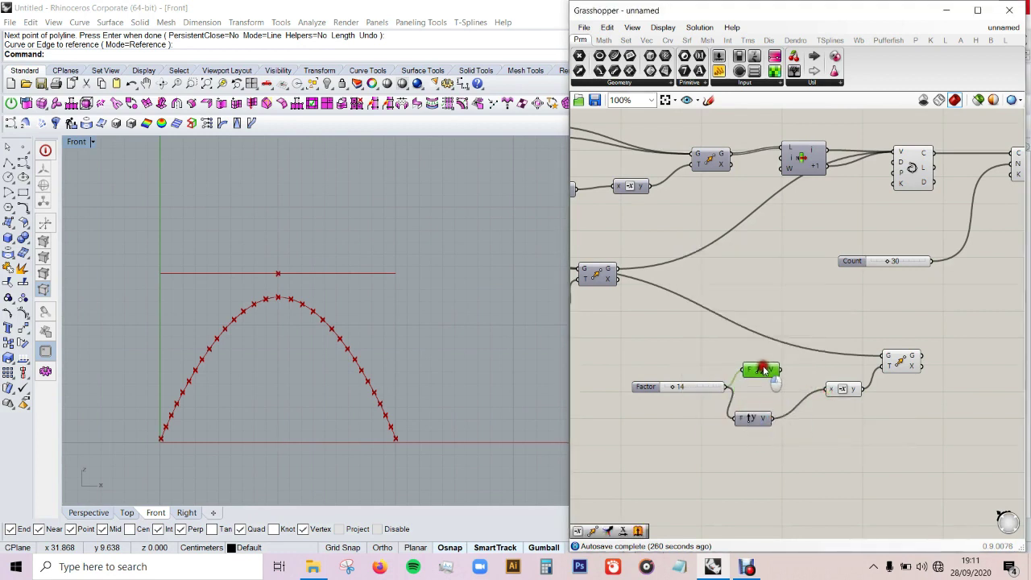
mouse_move(752, 420)
left_mouse_down()
mouse_move(771, 397)
mouse_move(776, 362)
left_mouse_up()
left_click(87, 512)
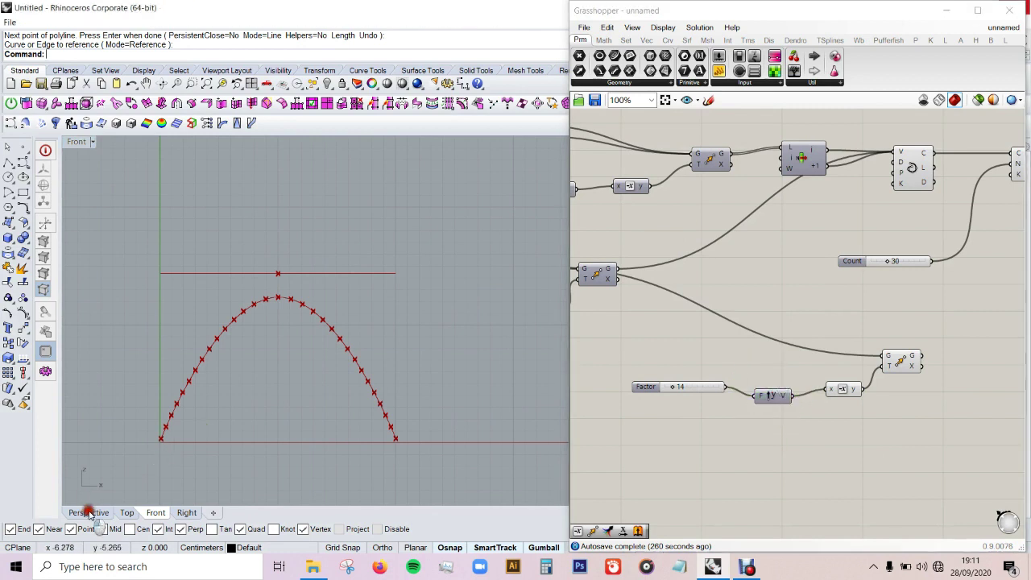
Orbit the perspective view and try different Y offset distances on the slider
mouse_move(405, 362)
right_mouse_down()
mouse_move(341, 395)
mouse_move(297, 384)
mouse_move(369, 341)
mouse_move(376, 368)
right_mouse_up()
scroll(675, 395, "up", 2)
scroll(669, 385, "up", 1)
left_click_drag(669, 385, 664, 385)
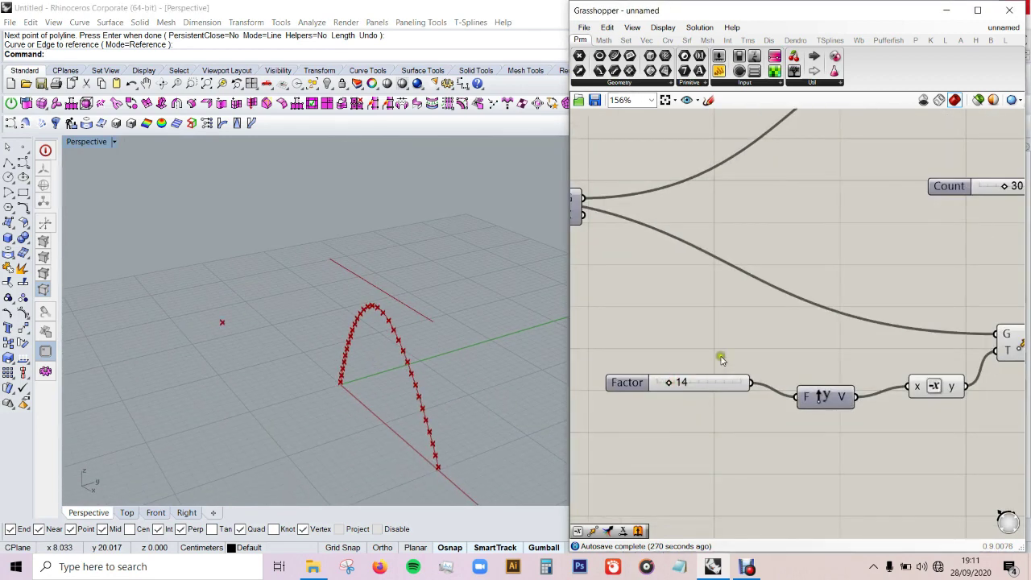
scroll(711, 346, "down", 3)
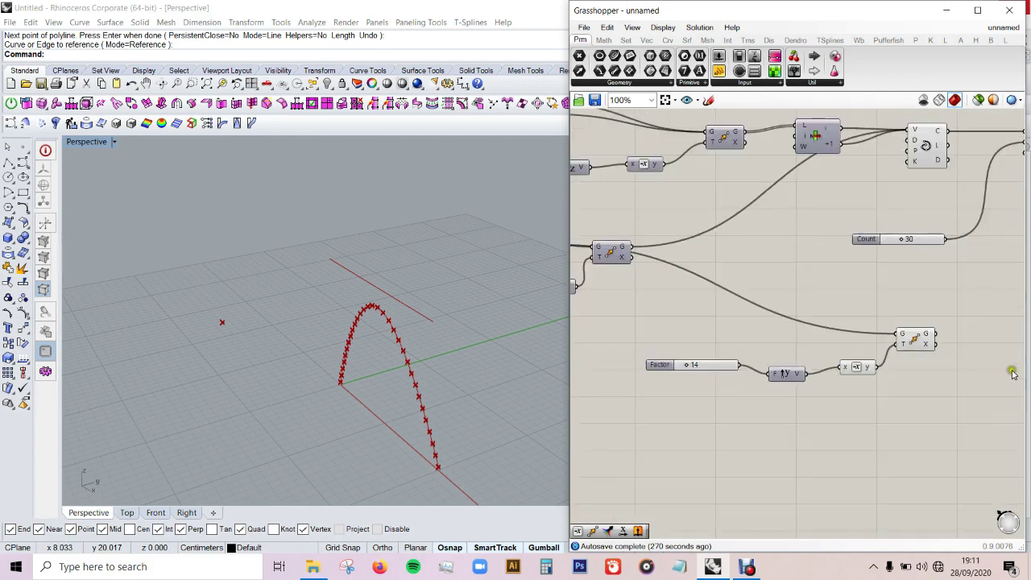
Add a third Move taking the Y-offset point, with a Unit Z vector as motion
double_click(973, 381)
type("move")
key("Return")
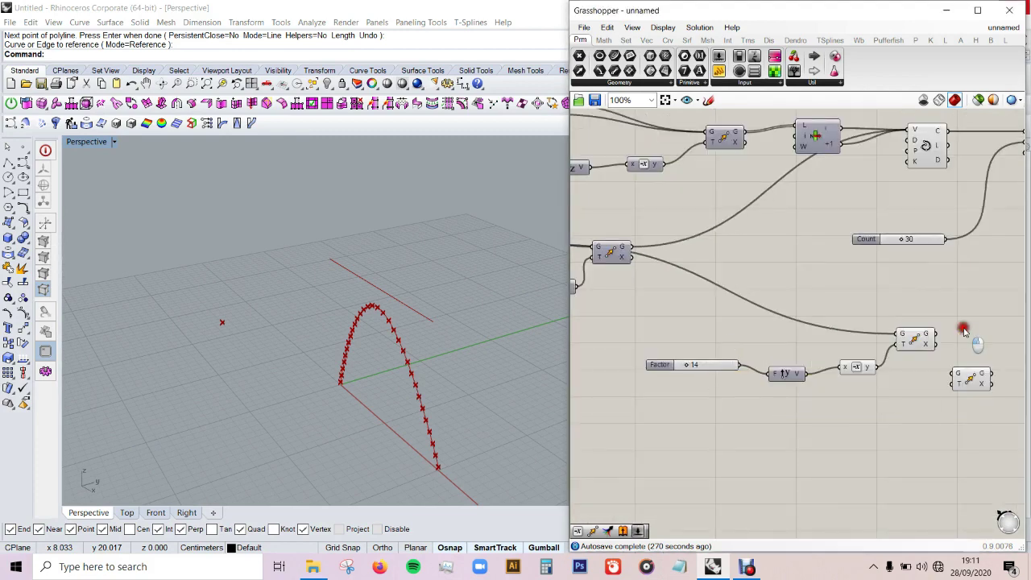
mouse_move(951, 360)
left_mouse_down()
mouse_move(956, 374)
mouse_move(979, 366)
left_mouse_up()
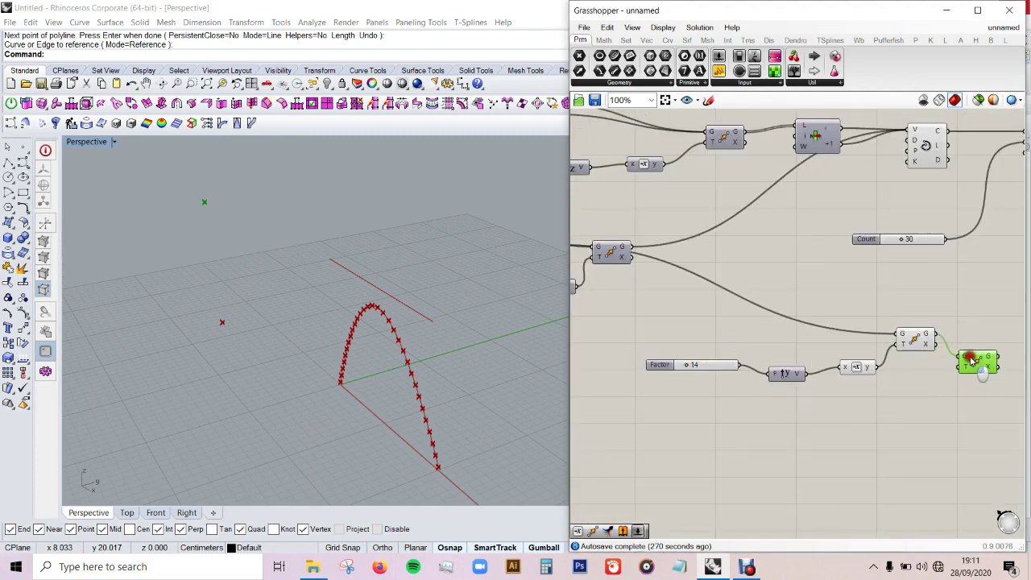
double_click(896, 396)
type("unit z")
key("Return")
left_click_drag(916, 403, 966, 381)
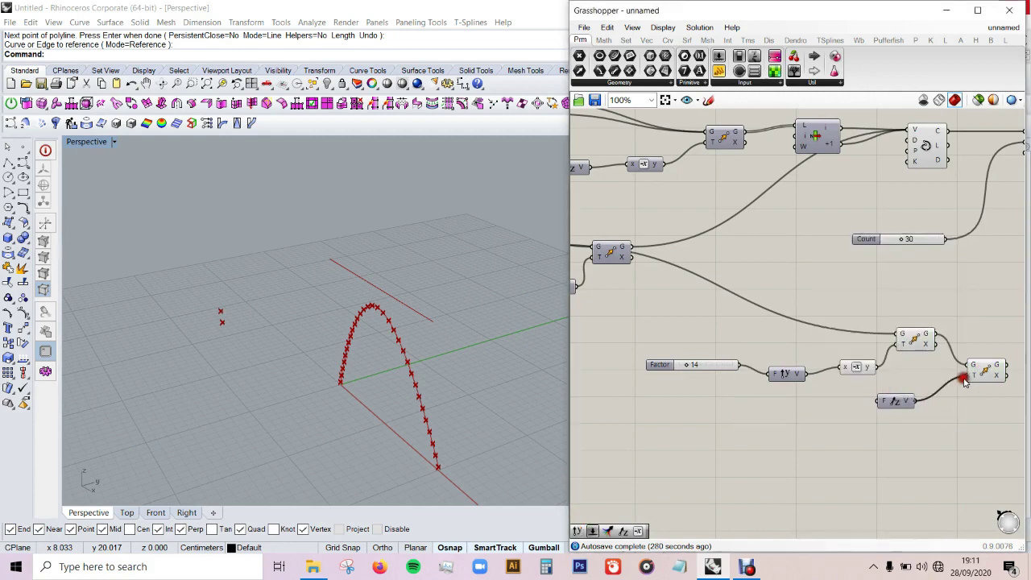
left_click_drag(912, 405, 916, 409)
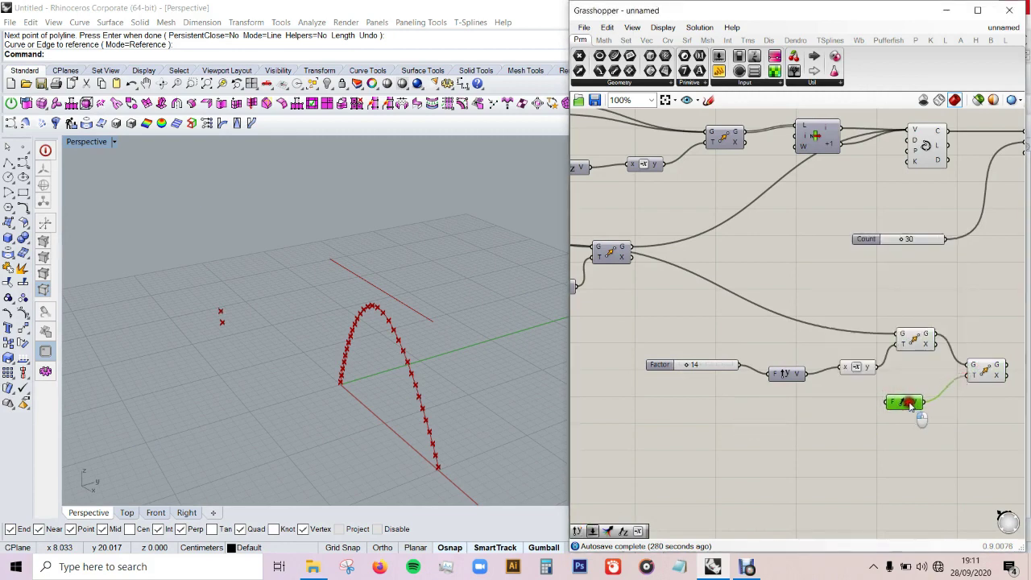
Scale the Unit Z vector with a Factor slider set to 4.65
double_click(808, 412)
type("slider")
key("Return")
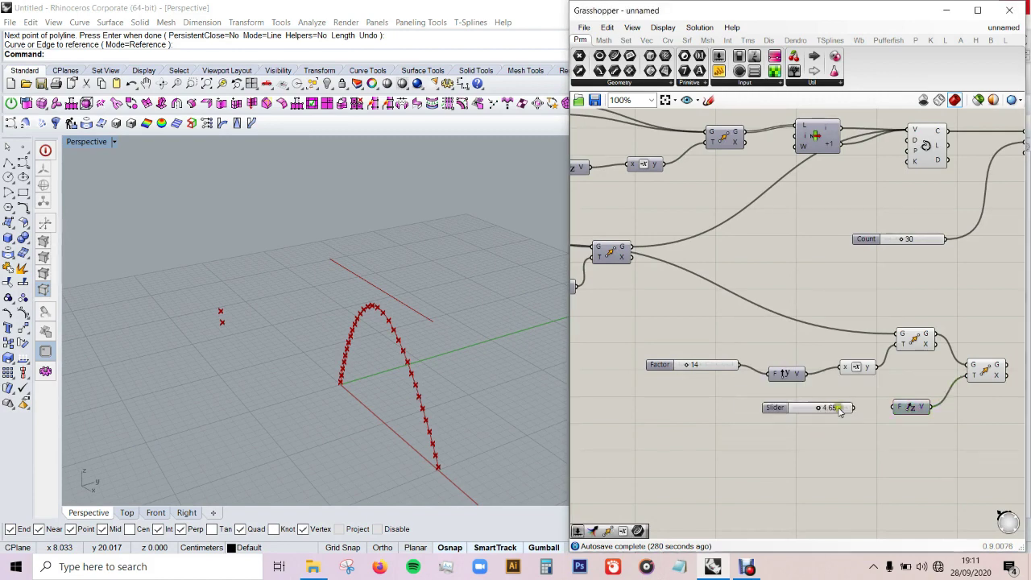
left_click_drag(855, 408, 897, 407)
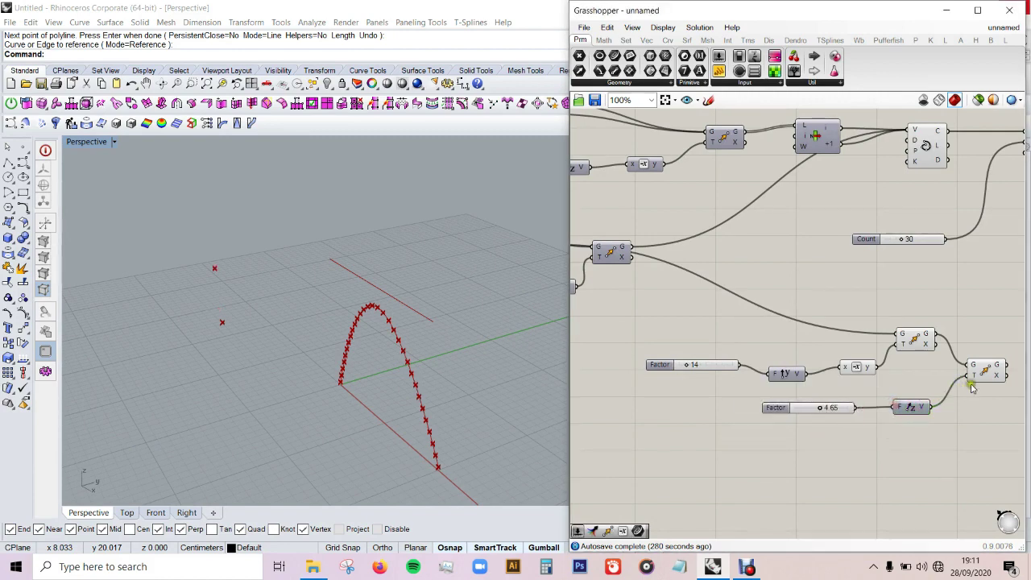
scroll(957, 419, "down", 2)
left_click(927, 354)
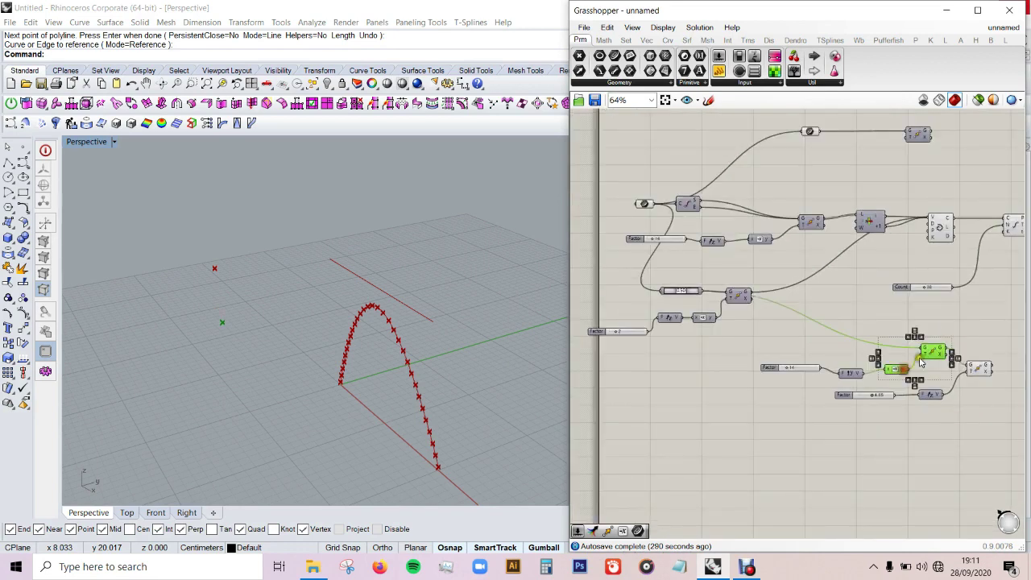
Place a PolyLine component on the canvas for the roof outline
middle_click(925, 355)
right_click_drag(288, 325, 275, 334)
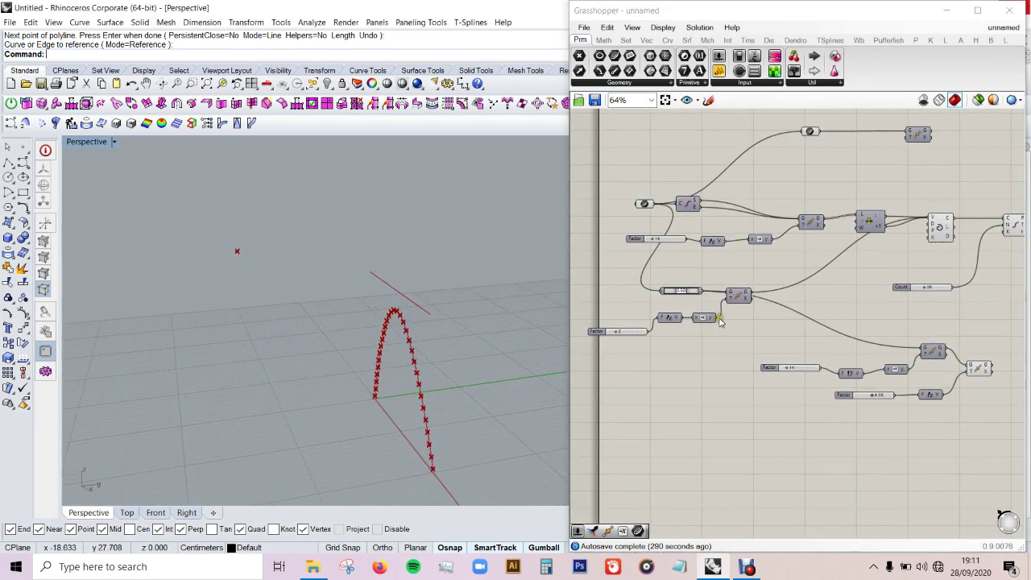
scroll(771, 353, "down", 1)
scroll(926, 342, "up", 2)
double_click(947, 329)
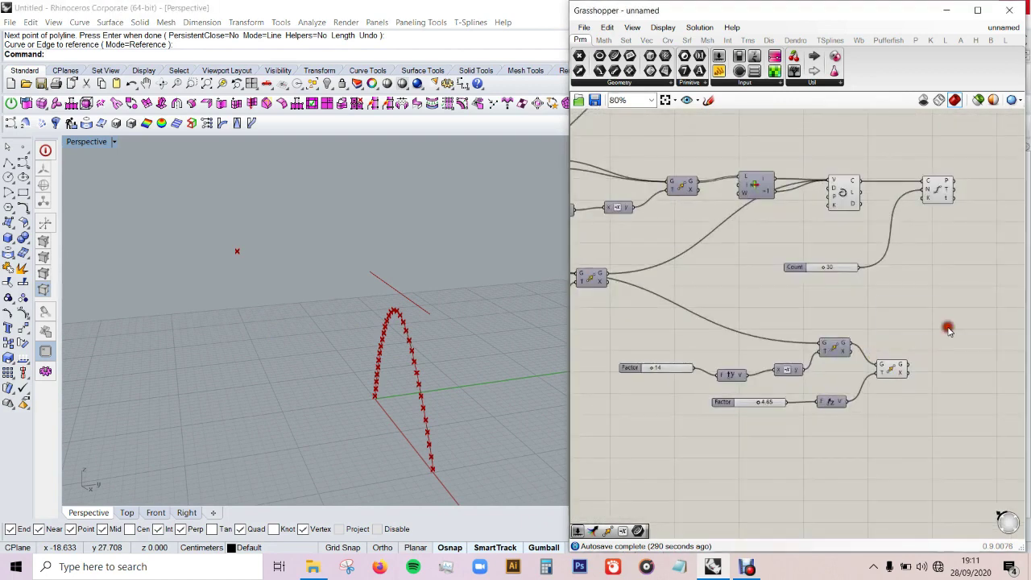
type("pol")
key("Down")
key("Return")
left_click_drag(949, 328, 953, 336)
Wire the final lifted point into the PolyLine vertices and orbit to check the triangle
left_click(892, 368)
right_click_drag(395, 292, 456, 310)
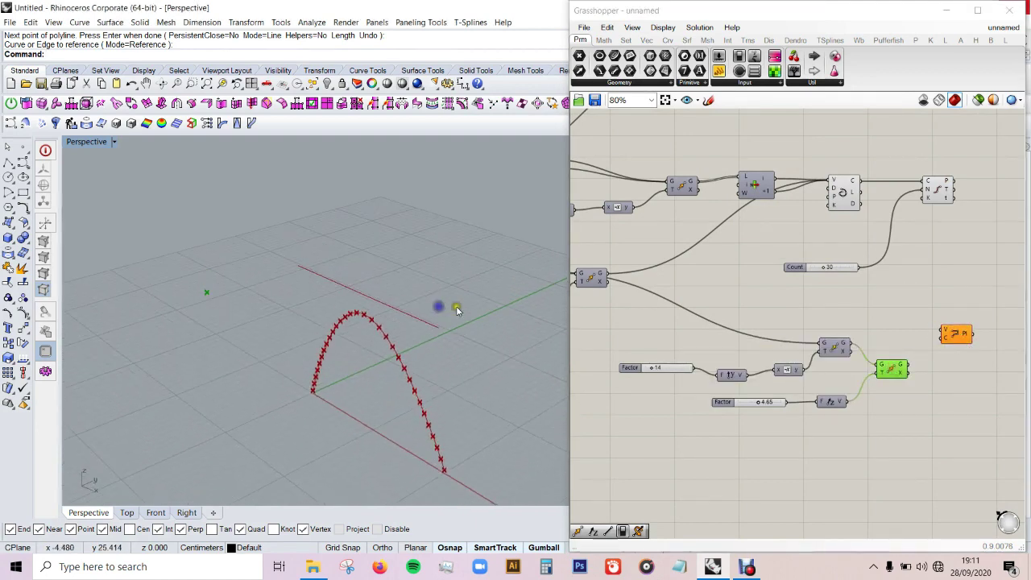
scroll(992, 353, "down", 2)
scroll(912, 332, "up", 1)
left_click_drag(656, 211, 975, 343)
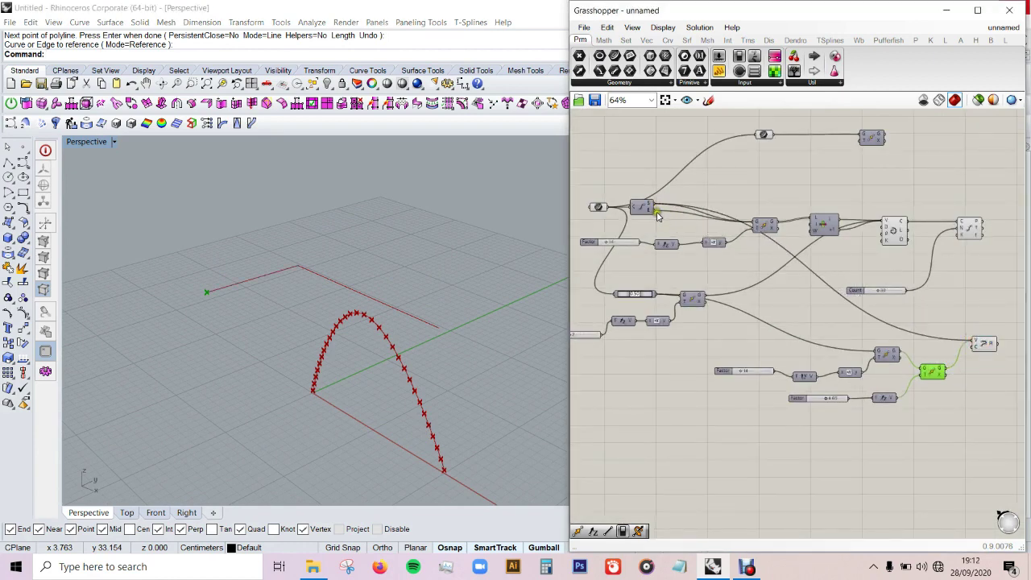
left_click_drag(657, 212, 972, 344)
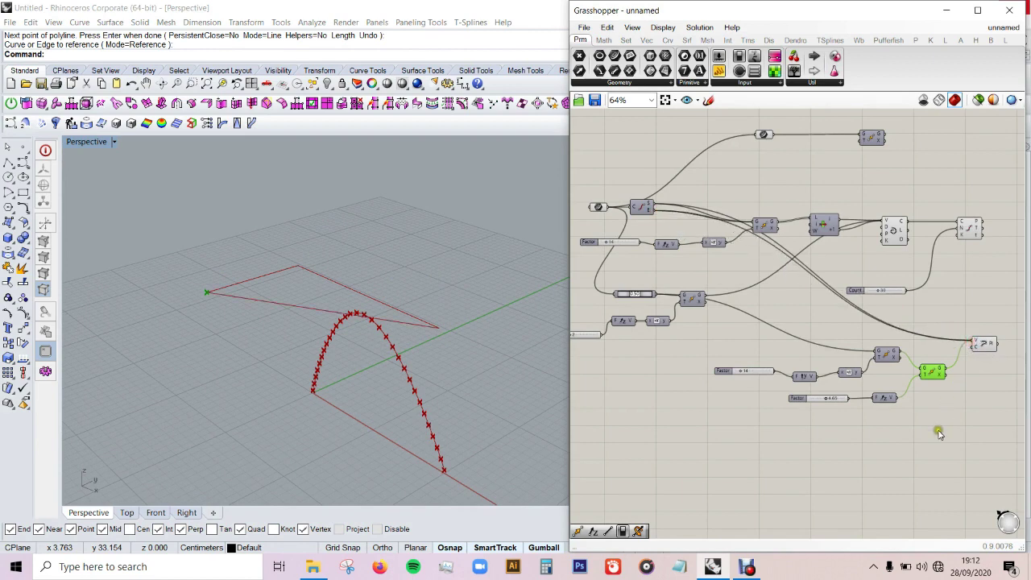
mouse_move(359, 321)
right_mouse_down()
mouse_move(398, 243)
mouse_move(396, 293)
mouse_move(425, 261)
mouse_move(445, 257)
mouse_move(449, 221)
mouse_move(462, 261)
mouse_move(423, 285)
mouse_move(409, 276)
right_mouse_up()
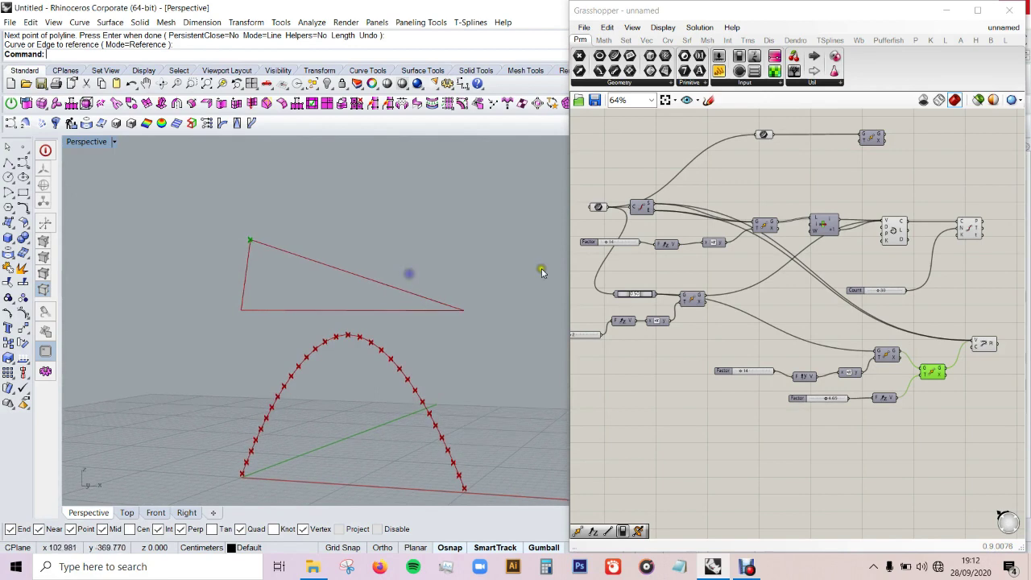
left_click(614, 54)
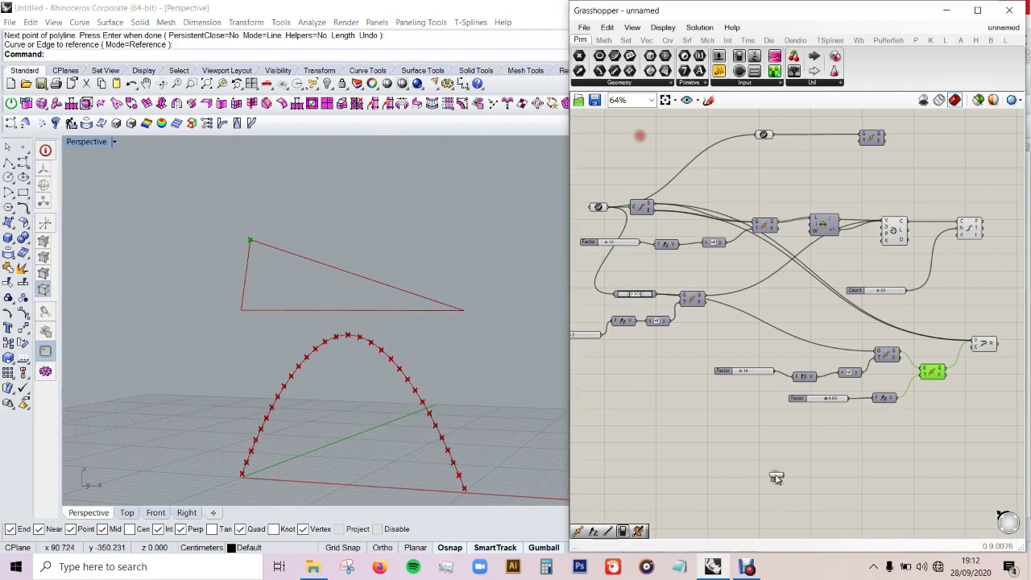
Add a Curve parameter holding the base line geometry
left_click(803, 464)
right_click_drag(617, 209, 673, 233)
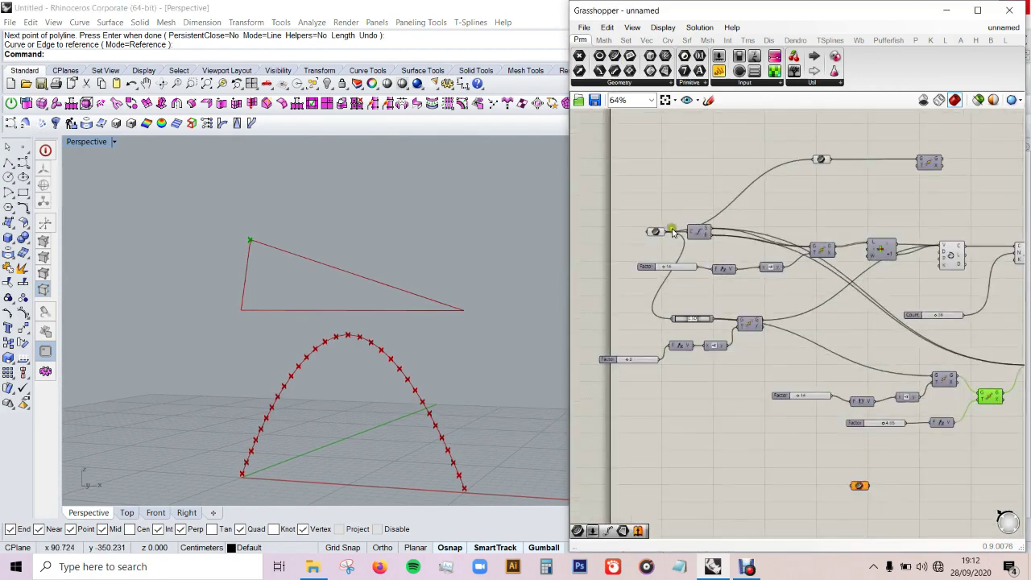
left_click_drag(665, 234, 853, 486)
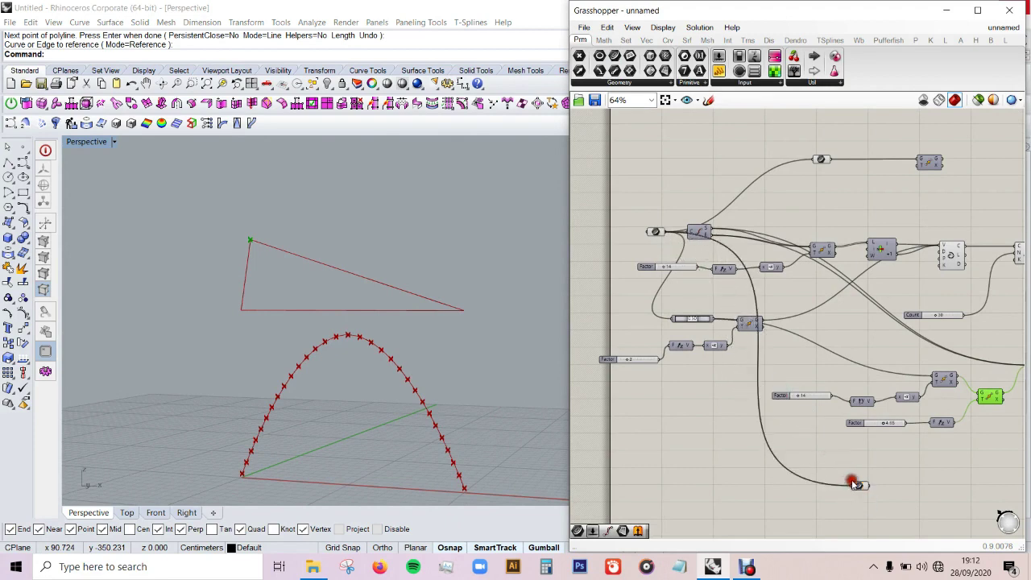
right_click_drag(451, 370, 459, 407)
scroll(817, 425, "up", 3)
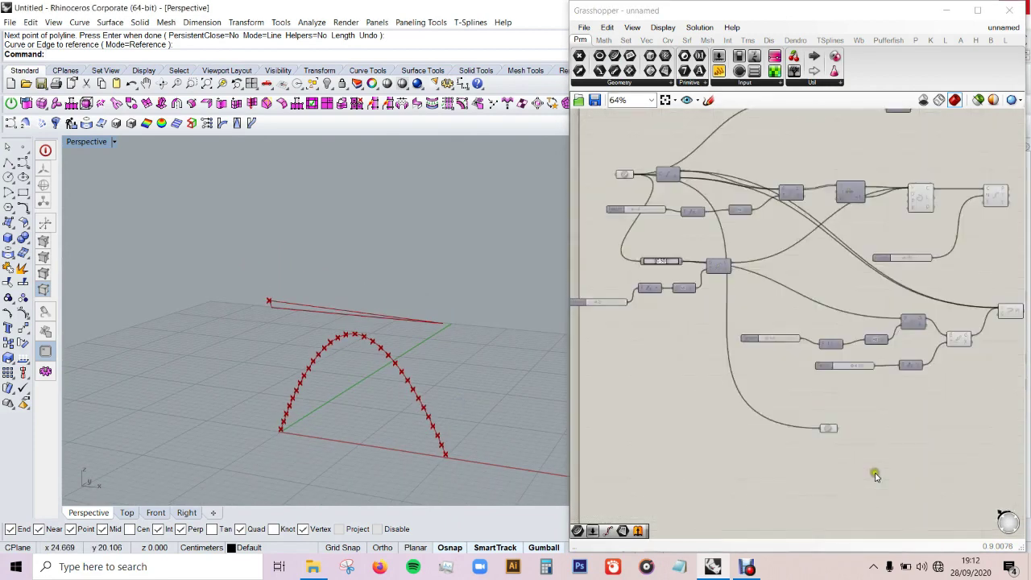
left_click_drag(817, 424, 844, 432)
left_click(944, 413)
Add a Move component taking the Curve parameter as its geometry
double_click(944, 414)
type("move")
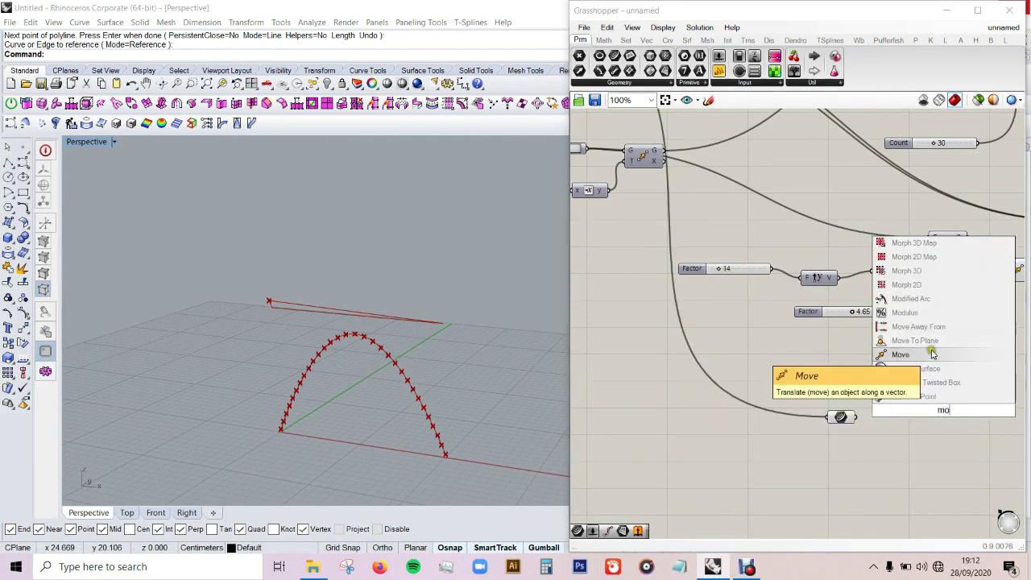
left_click(895, 395)
left_click_drag(891, 418, 927, 407)
right_click_drag(488, 339, 482, 313)
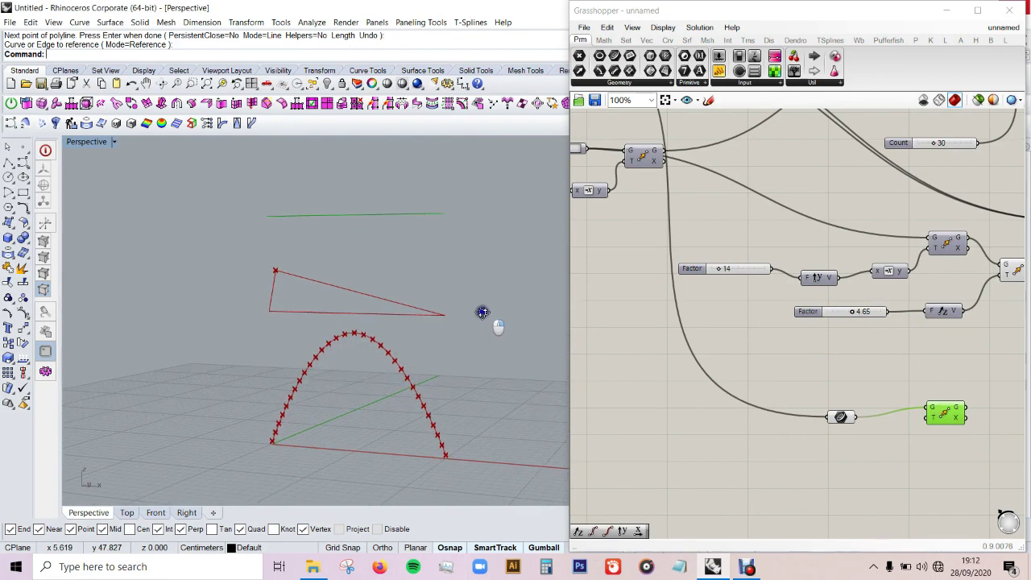
scroll(778, 412, "up", 3)
scroll(778, 306, "down", 1)
scroll(865, 396, "up", 2)
Route a Unit Y vector through Negative into the Move's translation input
double_click(823, 413)
type("unit y")
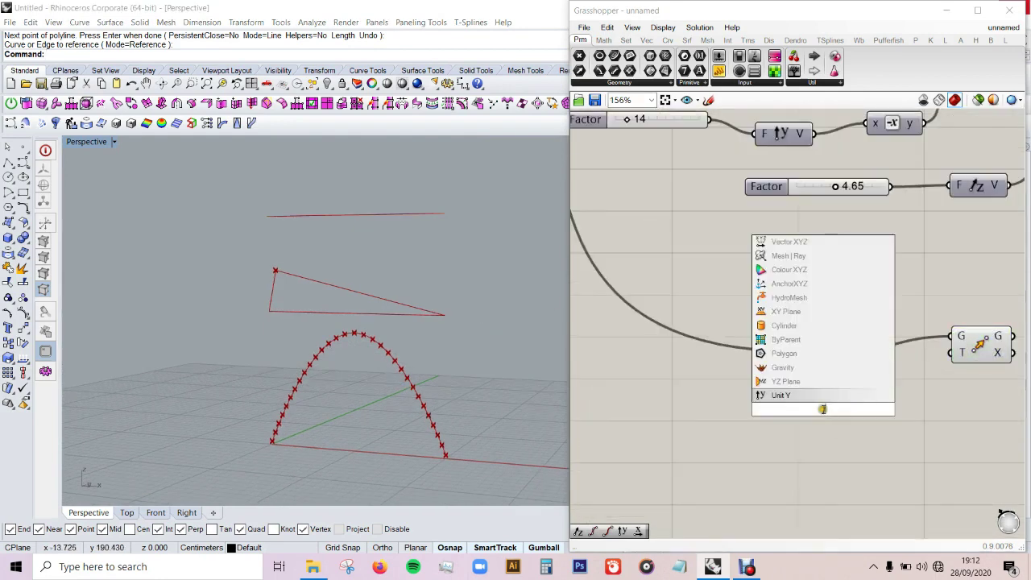
key("Return")
double_click(915, 412)
type("neg")
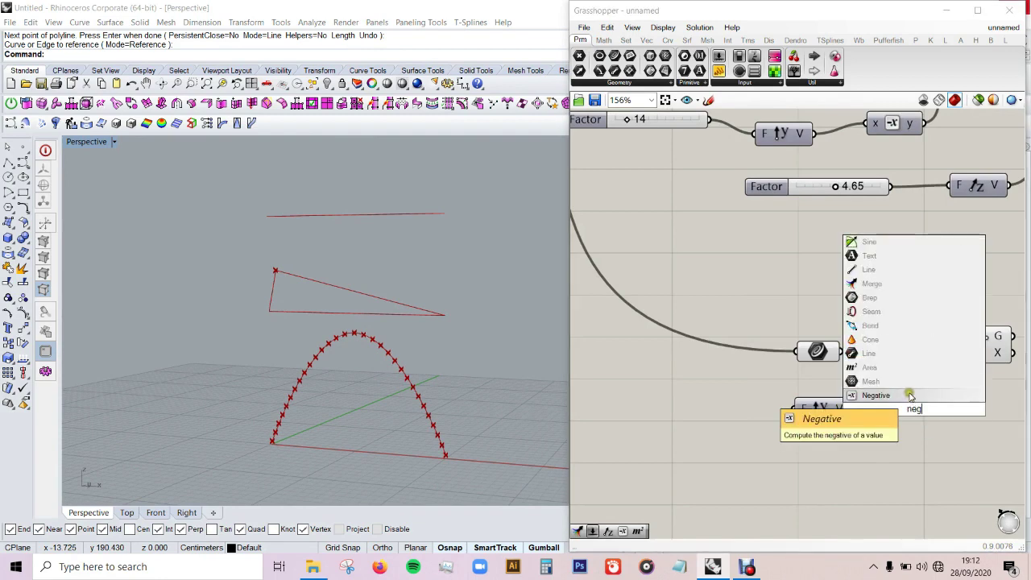
key("Return")
mouse_move(860, 413)
left_mouse_down()
mouse_move(886, 410)
mouse_move(952, 352)
mouse_move(995, 354)
left_mouse_up()
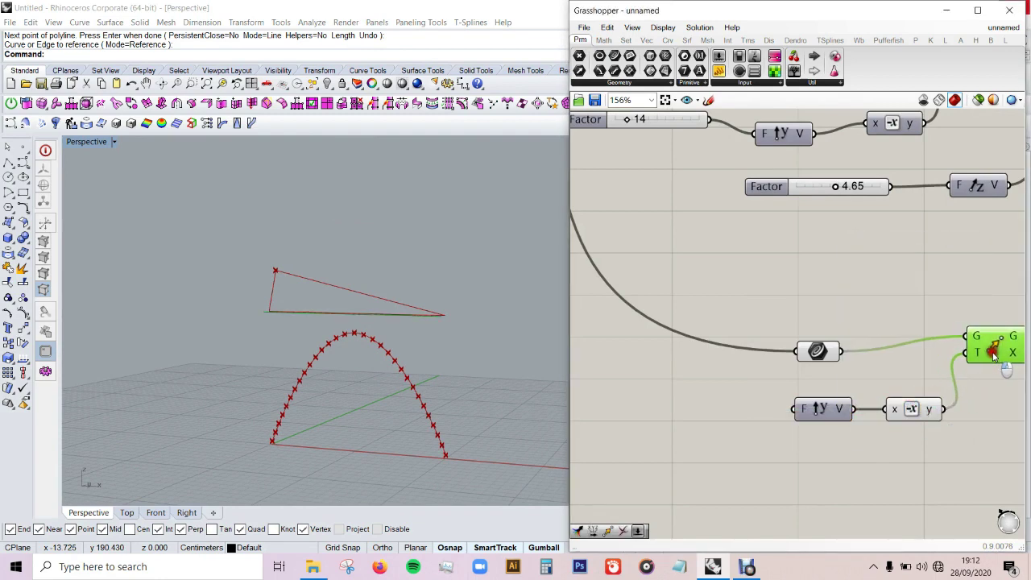
Drive the Unit Y factor with a slider set to 15 and check the shifted copy
double_click(702, 413)
type("15")
key("Return")
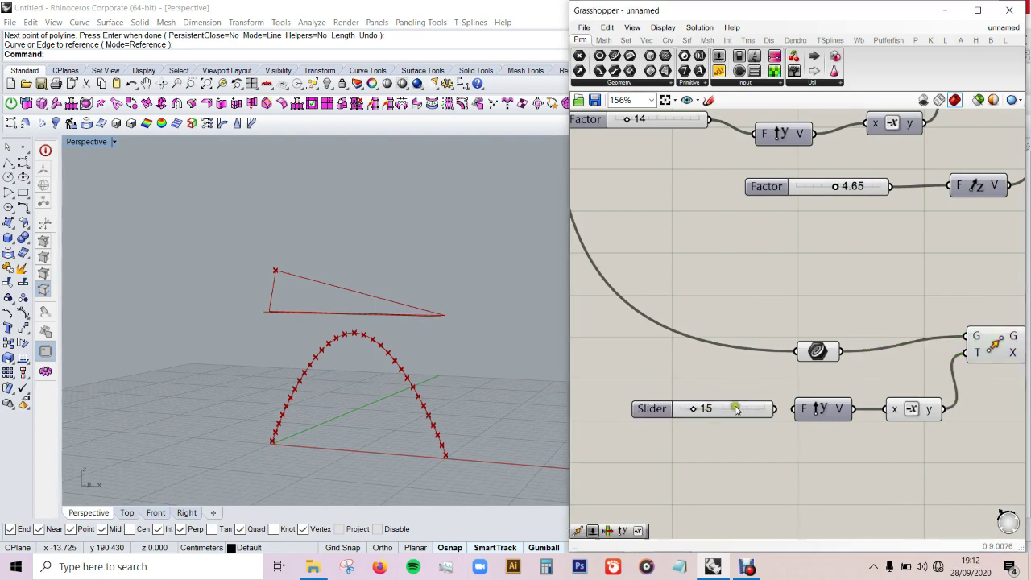
left_click_drag(770, 409, 796, 409)
left_click(746, 409)
right_click_drag(395, 318, 340, 328)
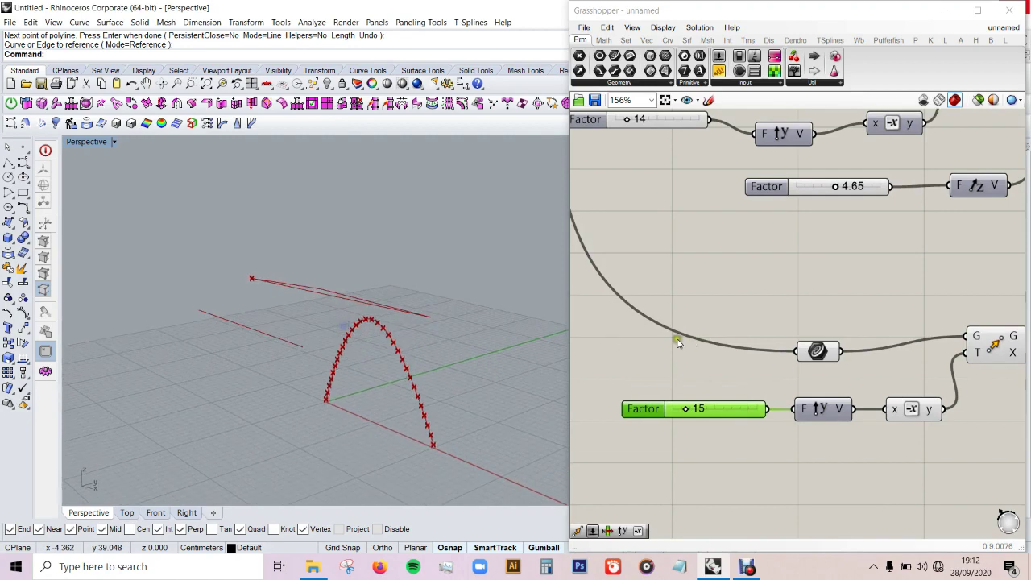
scroll(678, 339, "down", 2)
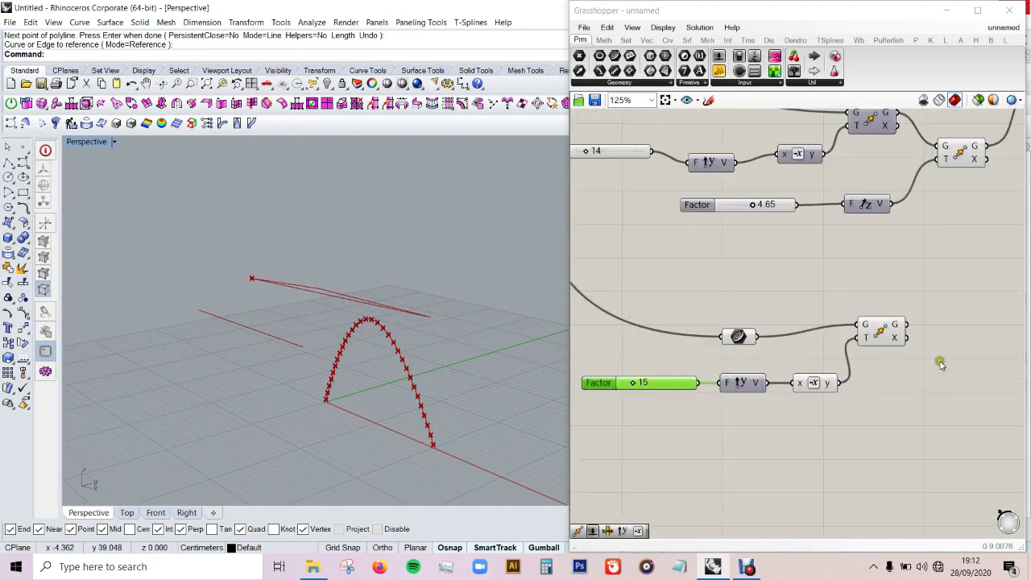
double_click(971, 359)
Add a second Move fed by the first moved copy, plus a Unit Z vector
type("move")
key("Return")
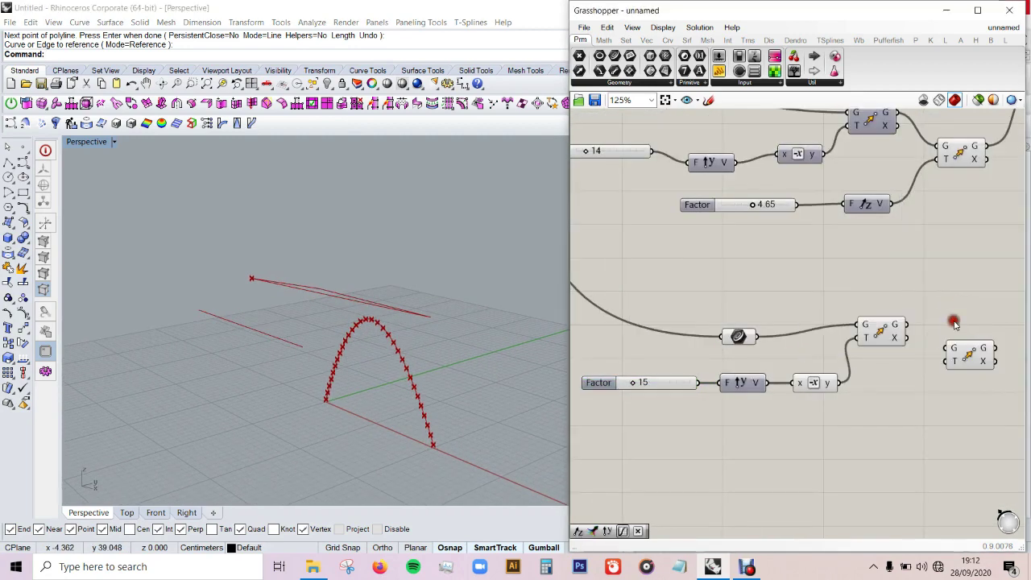
left_click_drag(908, 326, 979, 354)
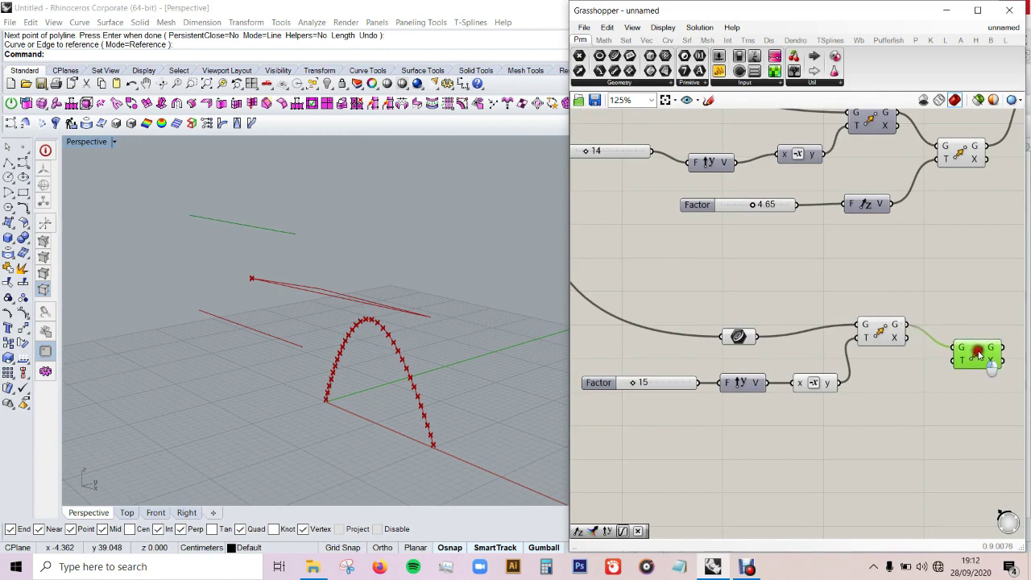
double_click(869, 419)
type("unit z")
key("Return")
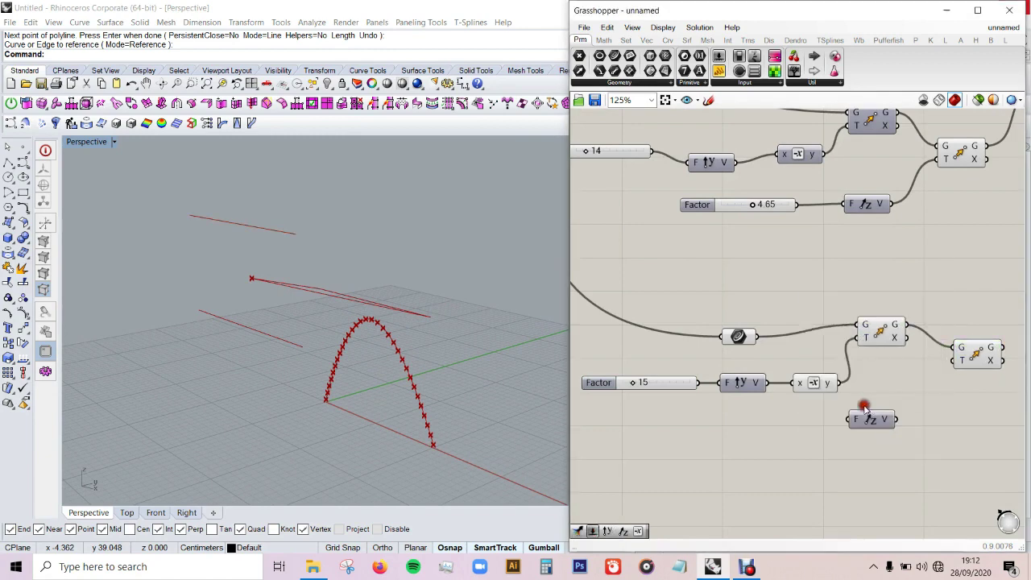
Scale Unit Z with a slider set to 5 and wire it into the second Move's T
double_click(770, 427)
type("slider")
key("Return")
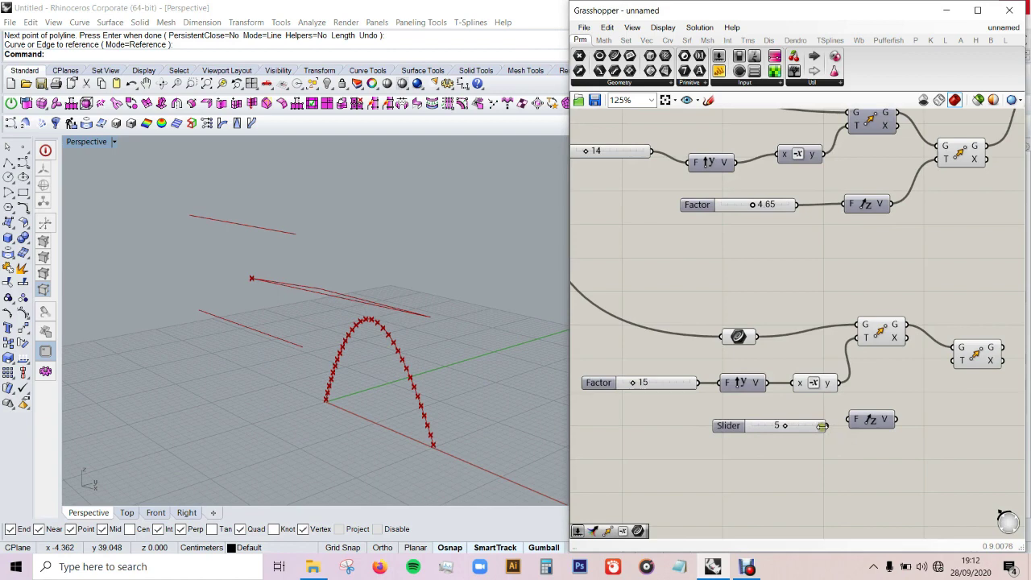
left_click_drag(831, 425, 954, 360)
left_click_drag(885, 281, 782, 385)
middle_click(861, 338)
left_click(893, 307)
Orbit and zoom the viewport to inspect the lifted line copy
mouse_move(269, 313)
right_mouse_down()
mouse_move(265, 274)
mouse_move(242, 292)
mouse_move(248, 324)
mouse_move(279, 334)
mouse_move(311, 298)
mouse_move(314, 311)
right_mouse_up()
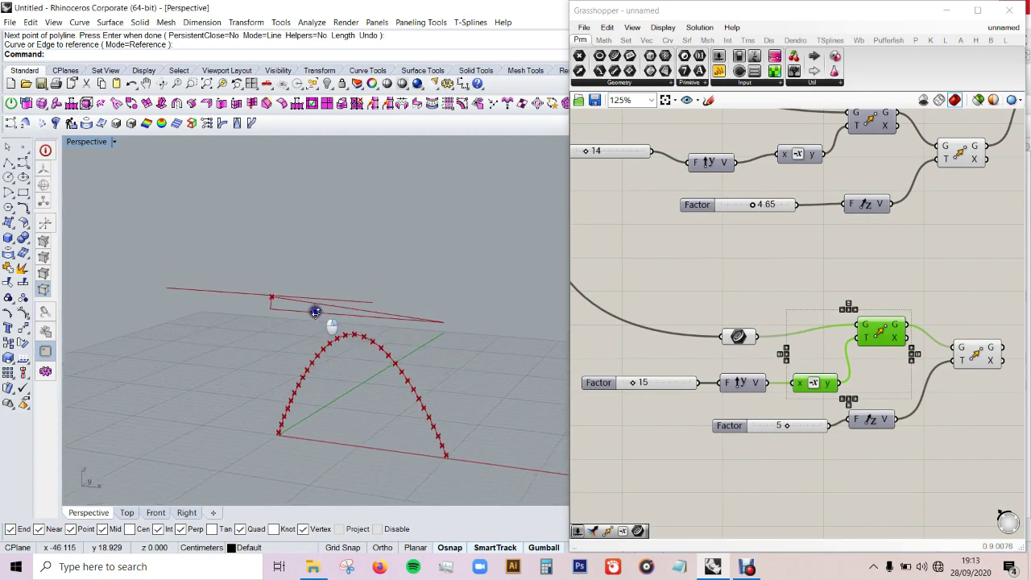
scroll(745, 303, "down", 1)
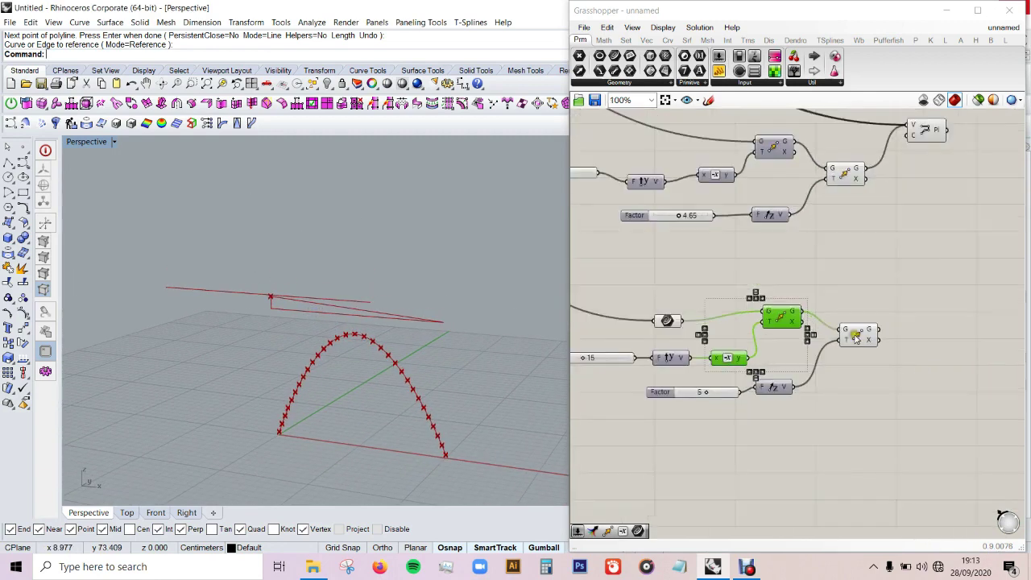
left_click(871, 333)
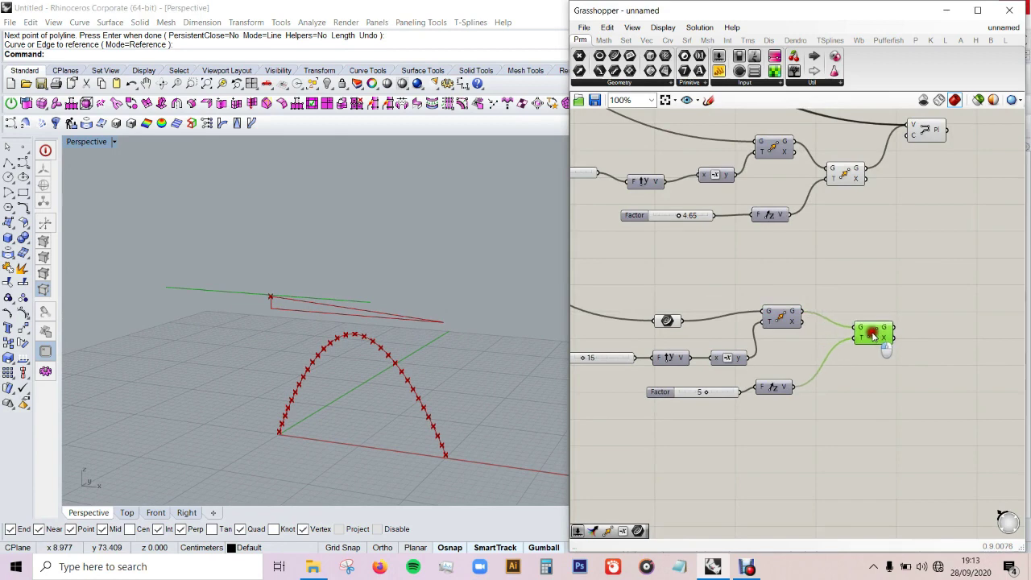
left_click(916, 349)
scroll(819, 342, "down", 1)
scroll(919, 288, "down", 1)
scroll(920, 288, "up", 2)
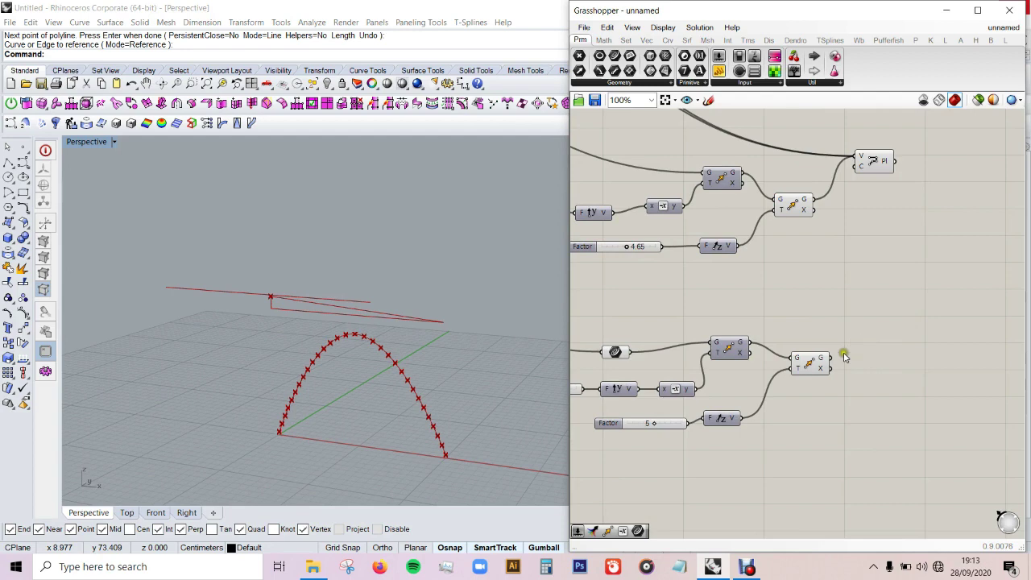
scroll(886, 314, "down", 2)
scroll(930, 242, "up", 1)
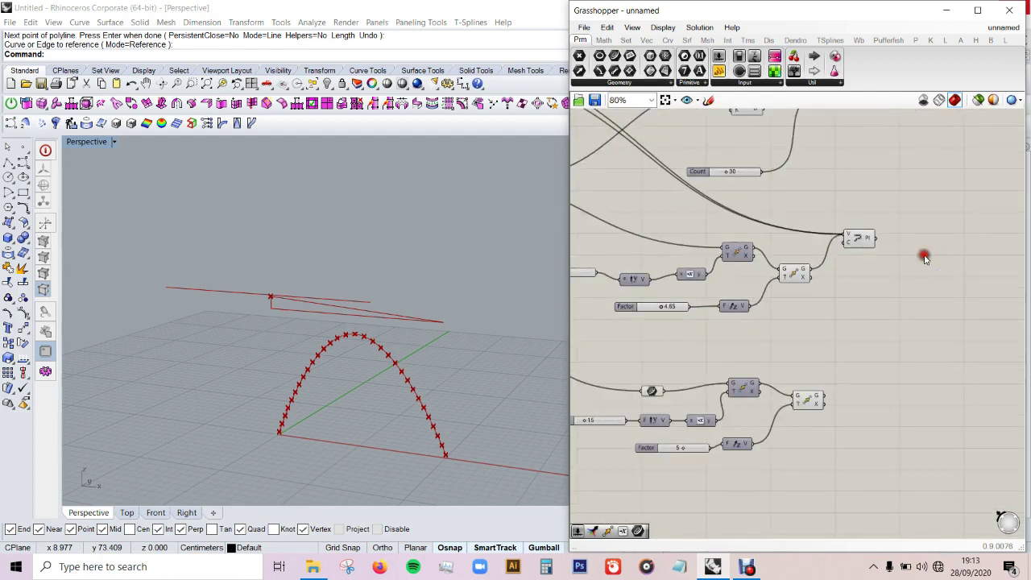
Divide the roof polyline with Divide Curve, count taken from the Count slider (30)
double_click(925, 258)
type("div")
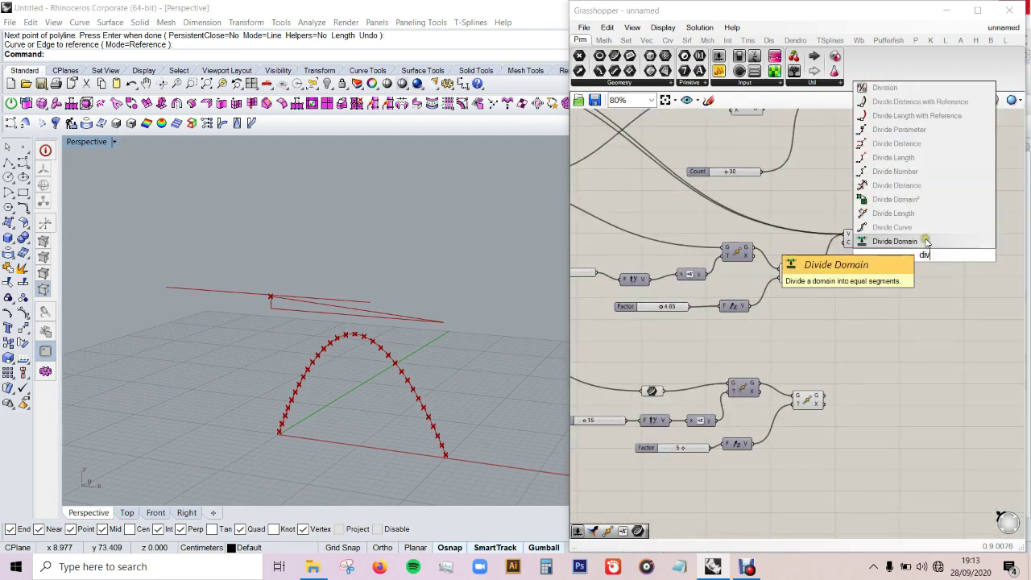
key("Up")
key("Return")
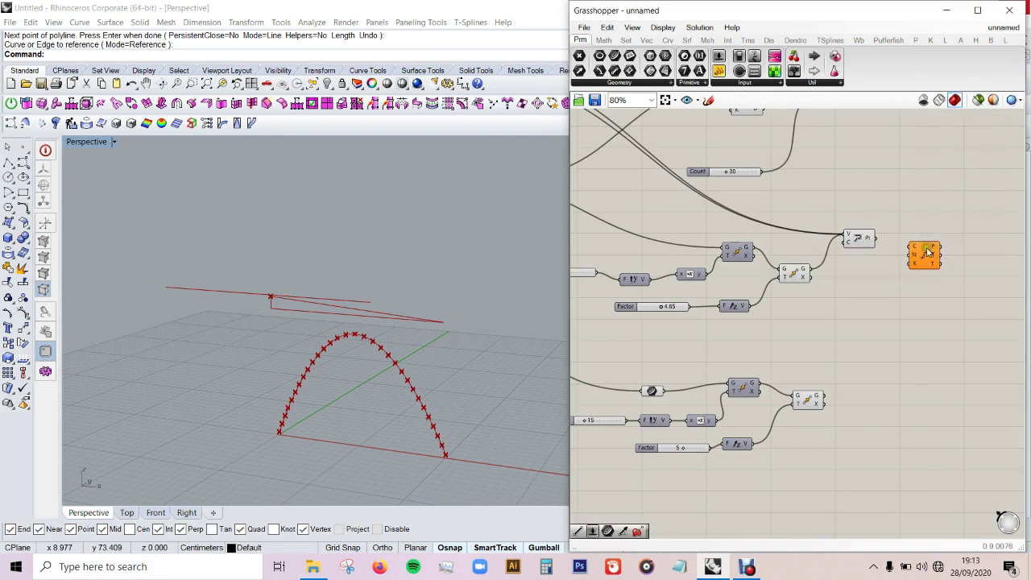
left_click_drag(875, 239, 911, 245)
left_click_drag(763, 173, 925, 260)
right_click_drag(387, 306, 425, 246)
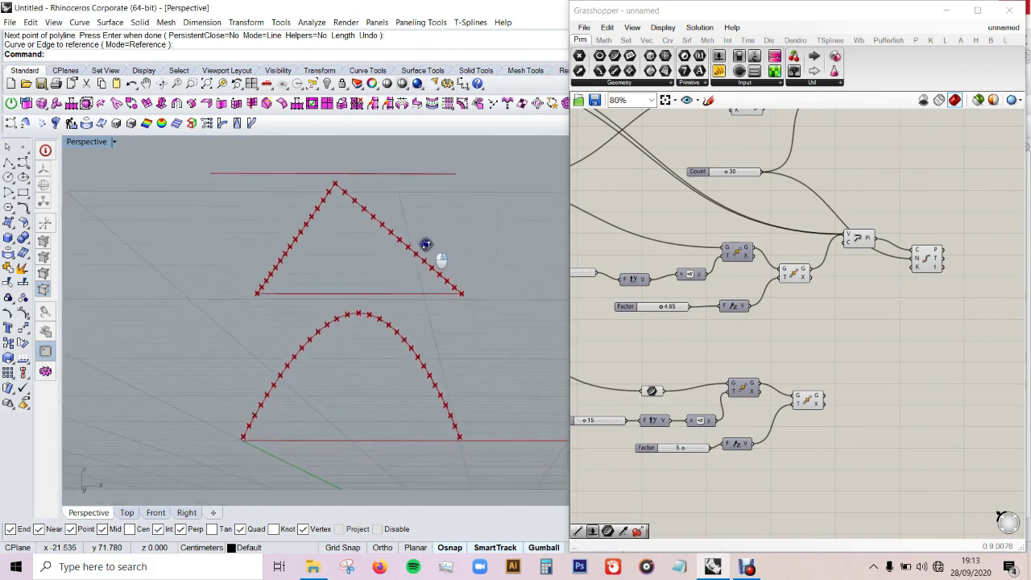
right_click_drag(426, 245, 428, 277)
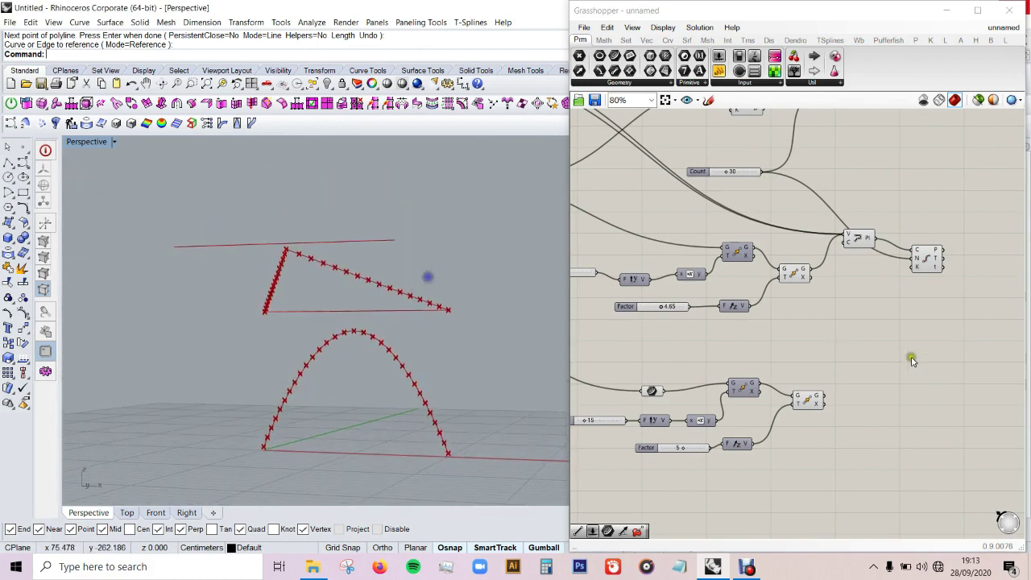
Add a second Divide Curve fed by the raised line copy
double_click(931, 393)
type("div")
key("Return")
left_click_drag(931, 397, 935, 403)
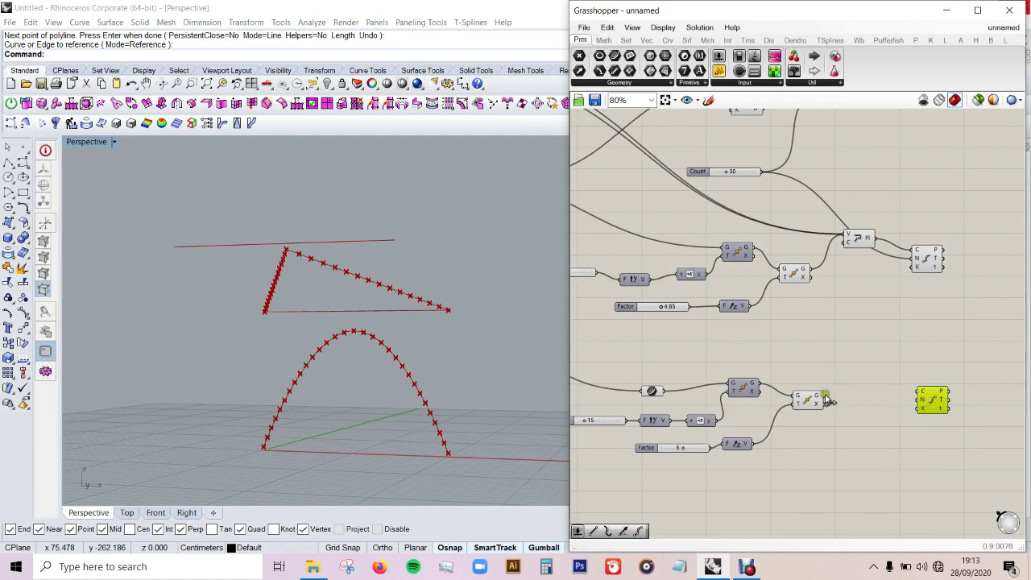
left_click_drag(886, 399, 928, 397)
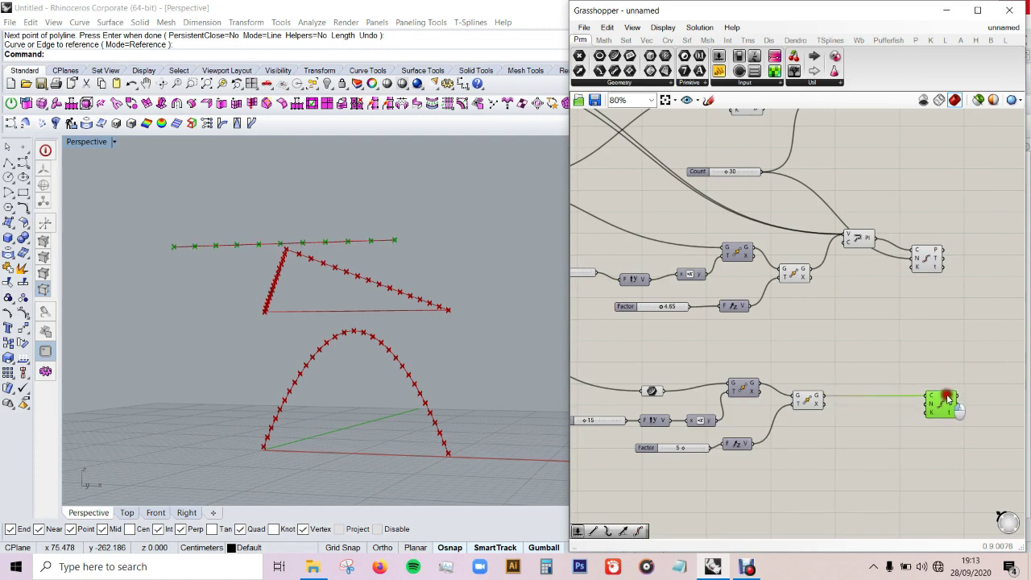
Give the second Divide Curve a Count slider set to 30
double_click(850, 511)
type("slider")
key("Return")
left_click_drag(890, 508, 930, 404)
left_click_drag(883, 510, 861, 481)
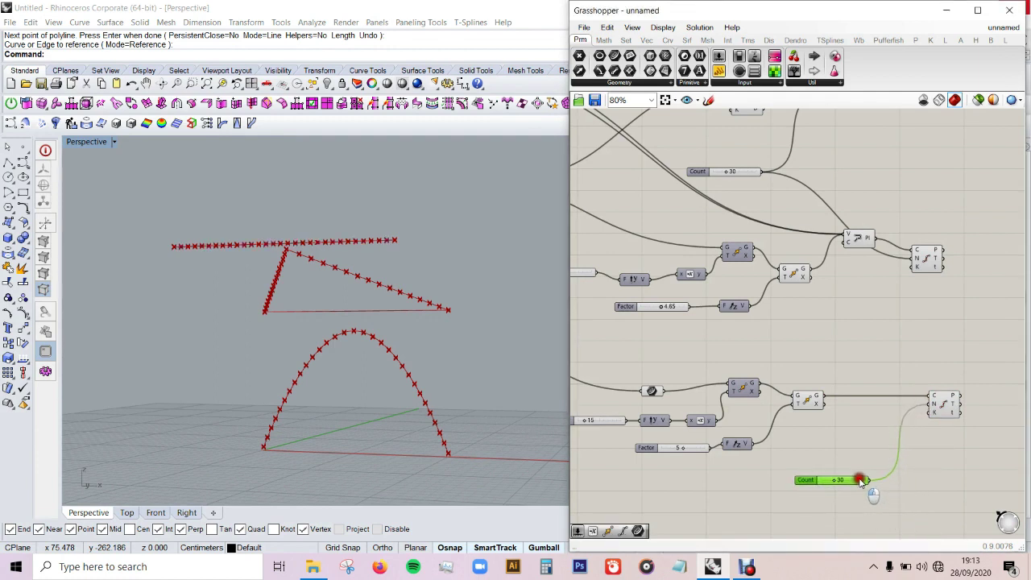
Add a third Divide Curve on the base line, count driven by the Count slider
double_click(941, 476)
type("div")
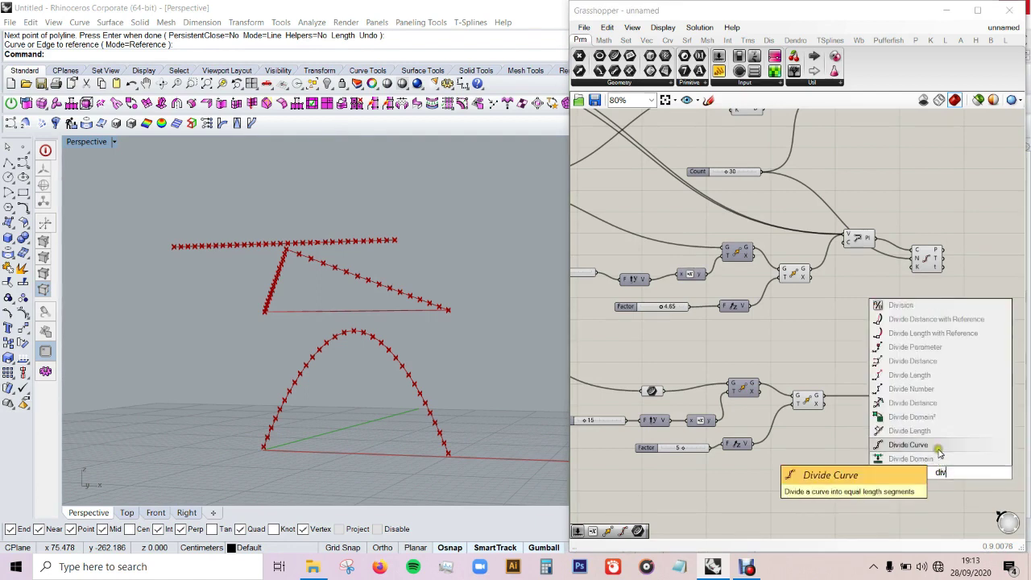
left_click(938, 449)
left_click_drag(663, 392, 926, 466)
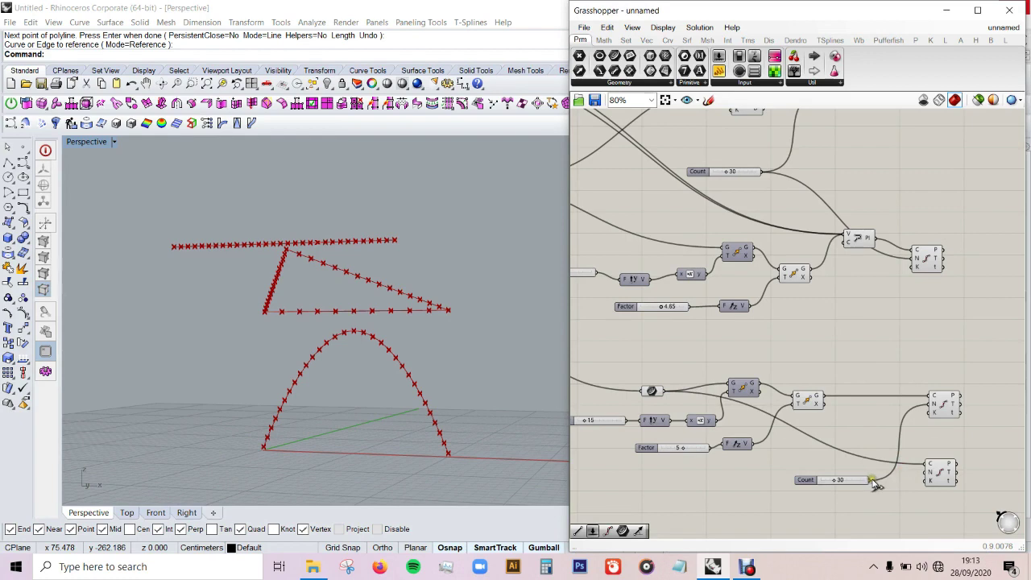
left_click_drag(875, 482, 930, 473)
mouse_move(525, 354)
right_mouse_down()
mouse_move(525, 323)
mouse_move(520, 407)
mouse_move(462, 288)
mouse_move(468, 329)
mouse_move(458, 306)
mouse_move(476, 306)
right_mouse_up()
left_click(941, 313)
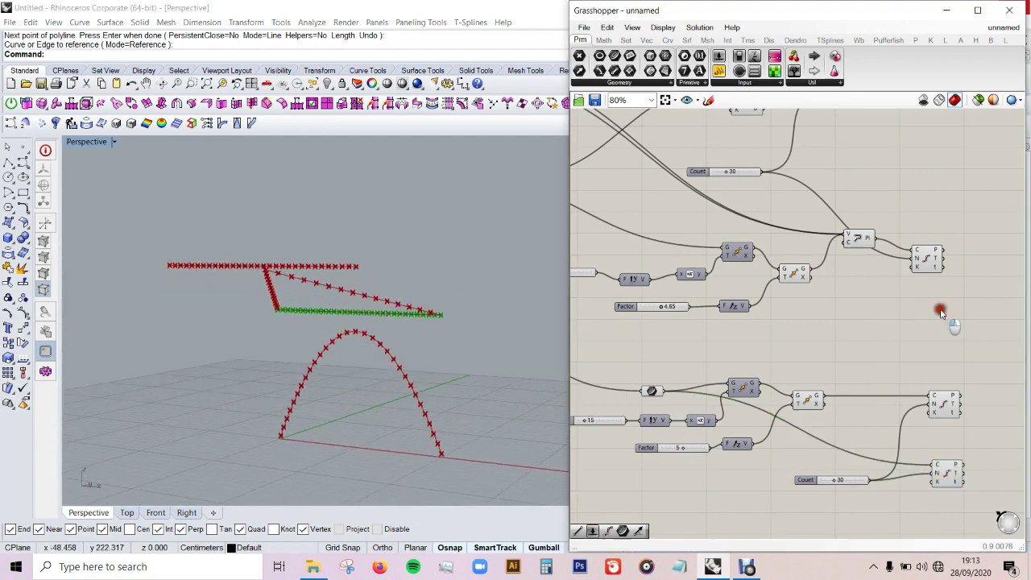
scroll(804, 359, "down", 3)
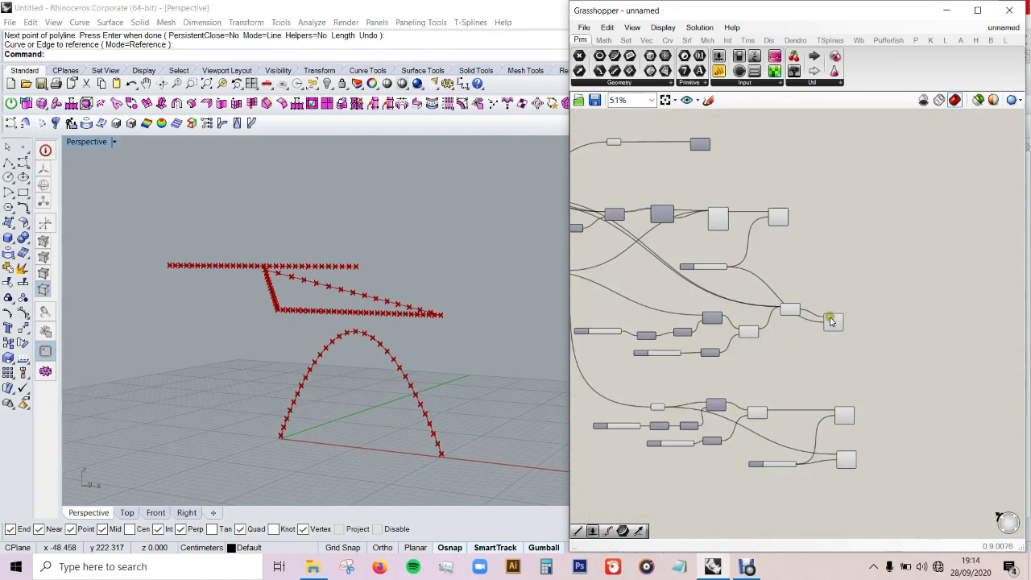
scroll(842, 350, "up", 2)
scroll(798, 267, "up", 1)
left_click(782, 233)
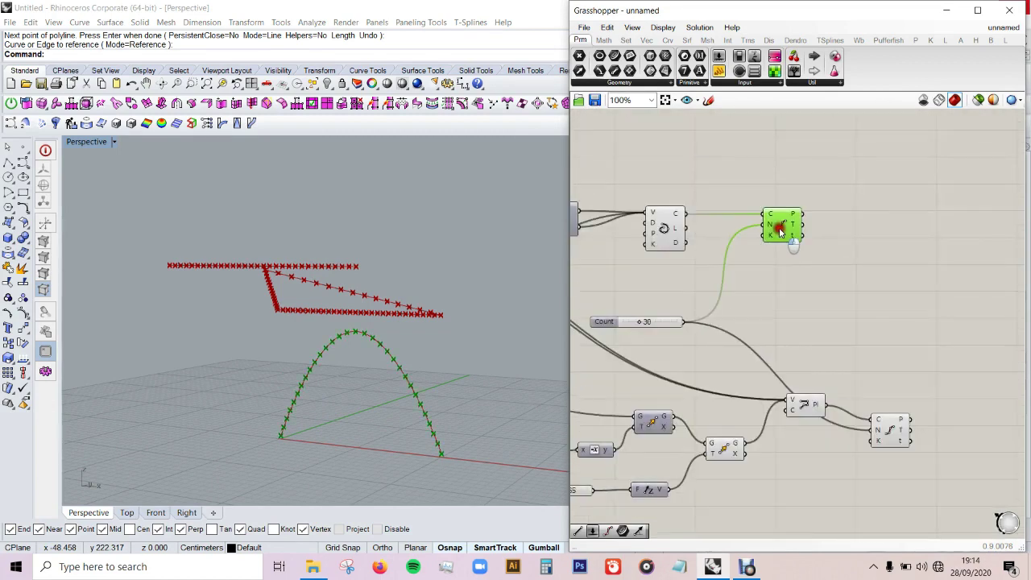
left_click(843, 256)
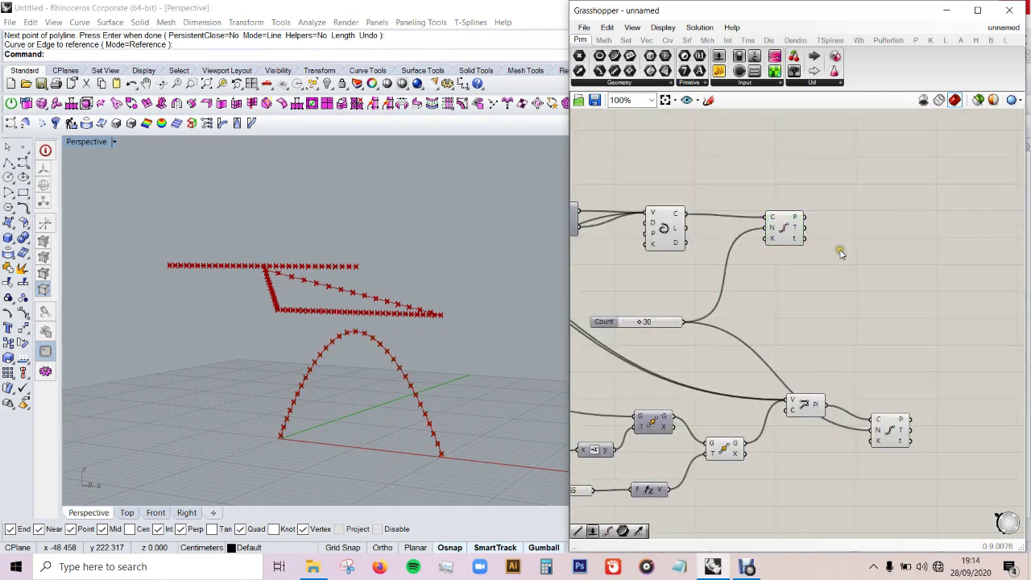
scroll(798, 209, "up", 2)
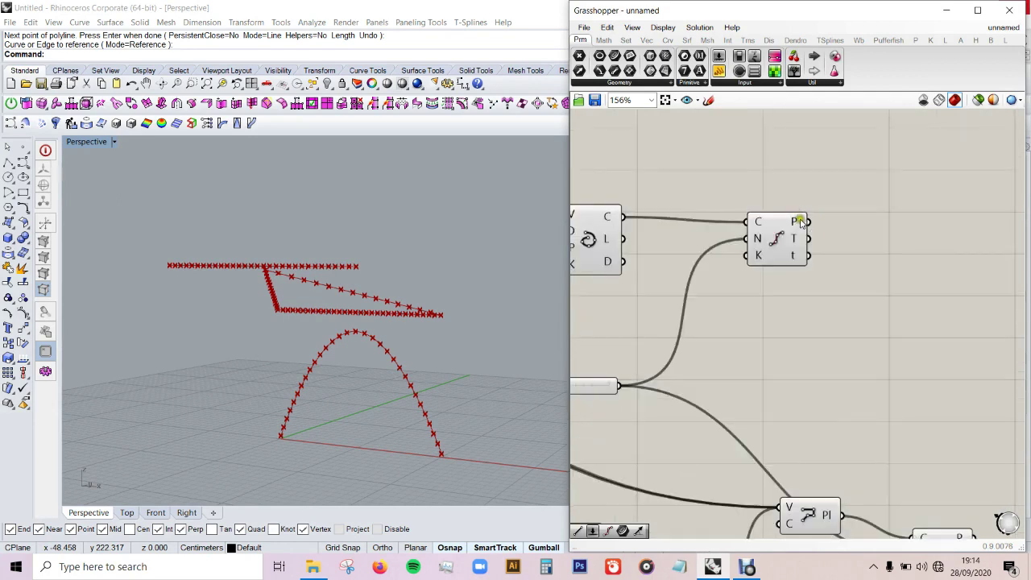
right_click(801, 221)
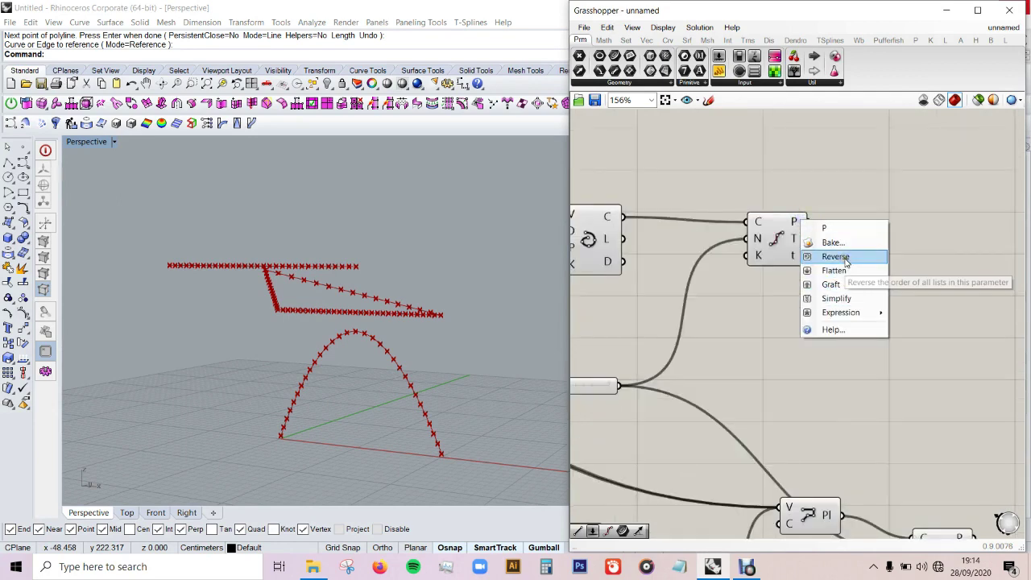
left_click(1007, 392)
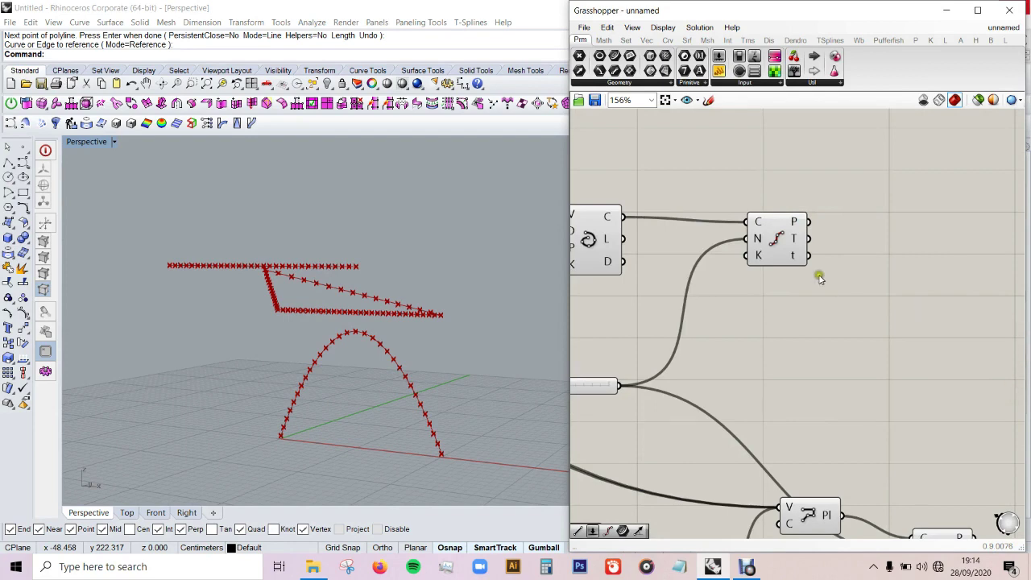
Add a Line component from the arch division points (A) to the roof-edge division points (B)
scroll(819, 277, "down", 1)
right_click_drag(767, 263, 729, 268)
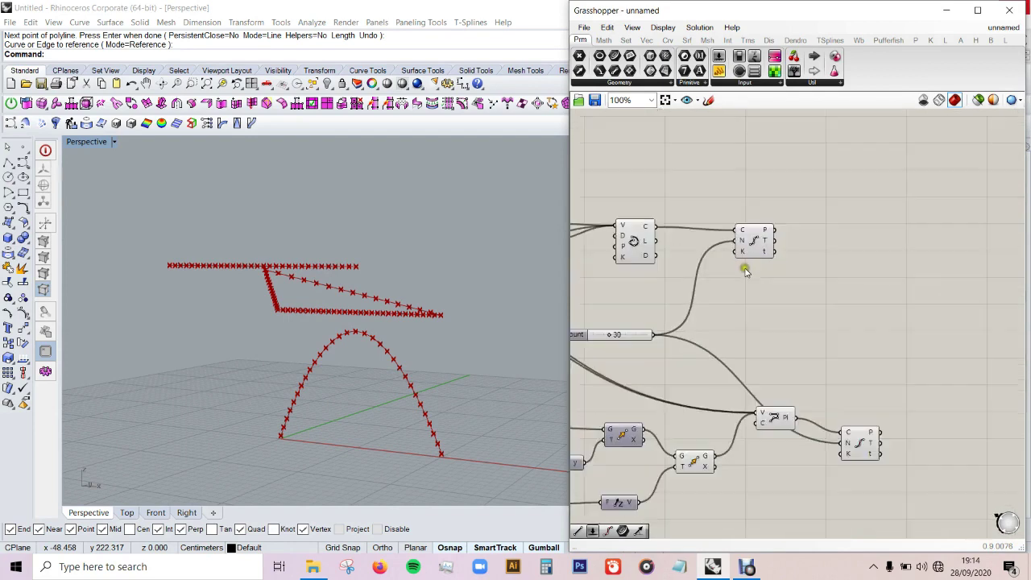
type("line")
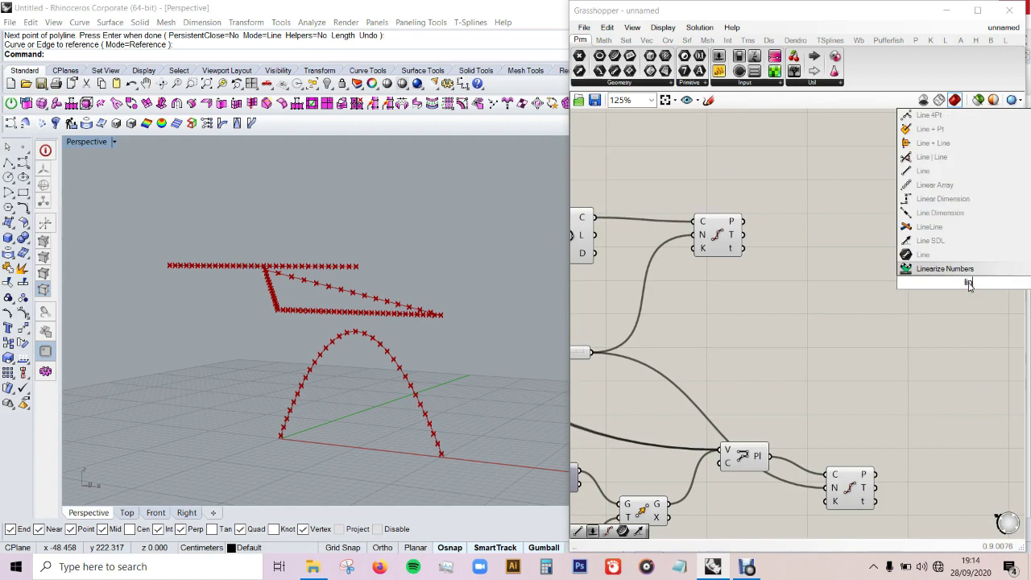
left_click(960, 259)
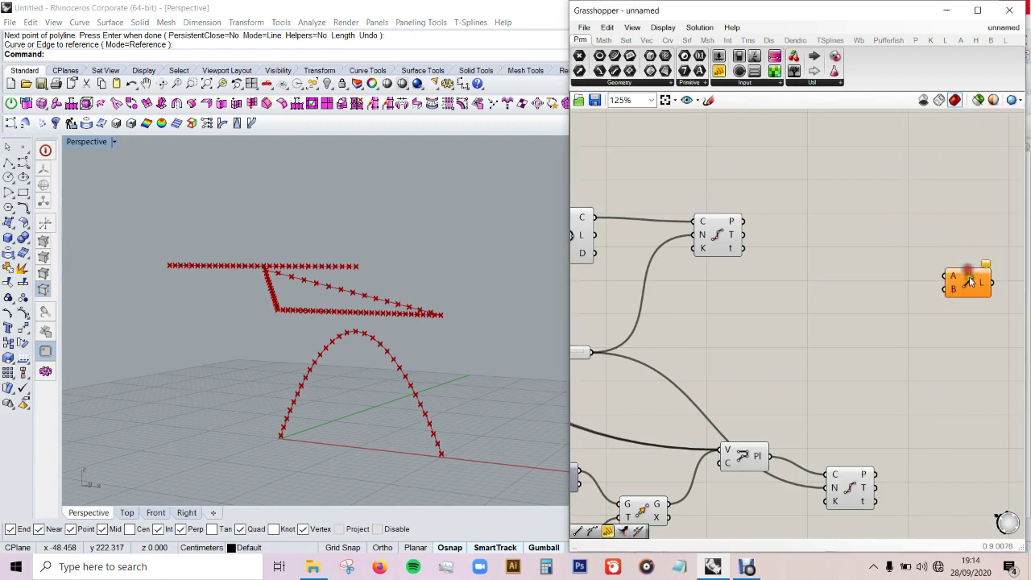
left_click_drag(968, 286, 976, 288)
left_click_drag(741, 220, 952, 277)
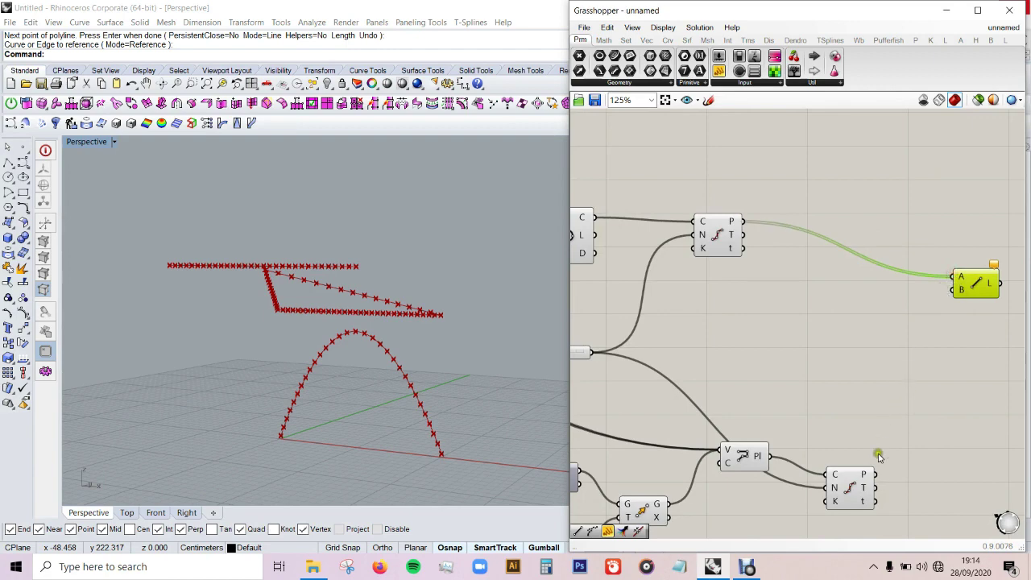
left_click_drag(878, 474, 952, 290)
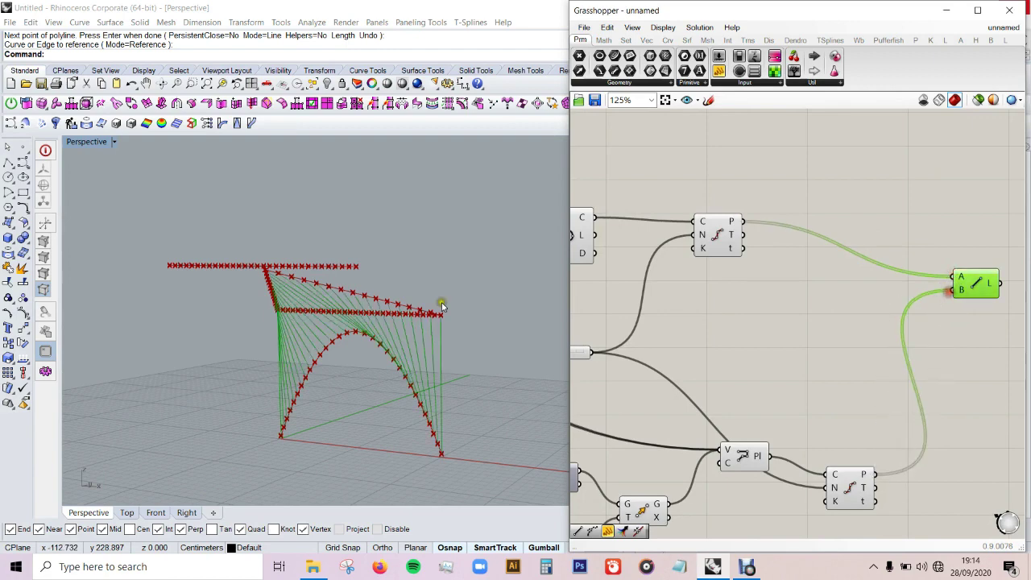
Orbit the model to inspect the new connecting lines and check a component's preview
right_click_drag(404, 328, 489, 292)
left_click(787, 357)
mouse_move(362, 327)
right_mouse_down()
mouse_move(365, 356)
mouse_move(329, 427)
mouse_move(285, 306)
mouse_move(290, 382)
mouse_move(283, 392)
mouse_move(246, 352)
mouse_move(237, 422)
mouse_move(302, 385)
mouse_move(295, 330)
mouse_move(286, 344)
right_mouse_up()
scroll(759, 196, "down", 2)
scroll(921, 271, "down", 1)
scroll(878, 244, "down", 1)
scroll(904, 256, "down", 1)
scroll(879, 242, "up", 2)
left_click(898, 212)
Add a second Line component fed by the two lower Divide Curve point outputs as A and B
left_click(921, 294)
double_click(896, 307)
type("lin")
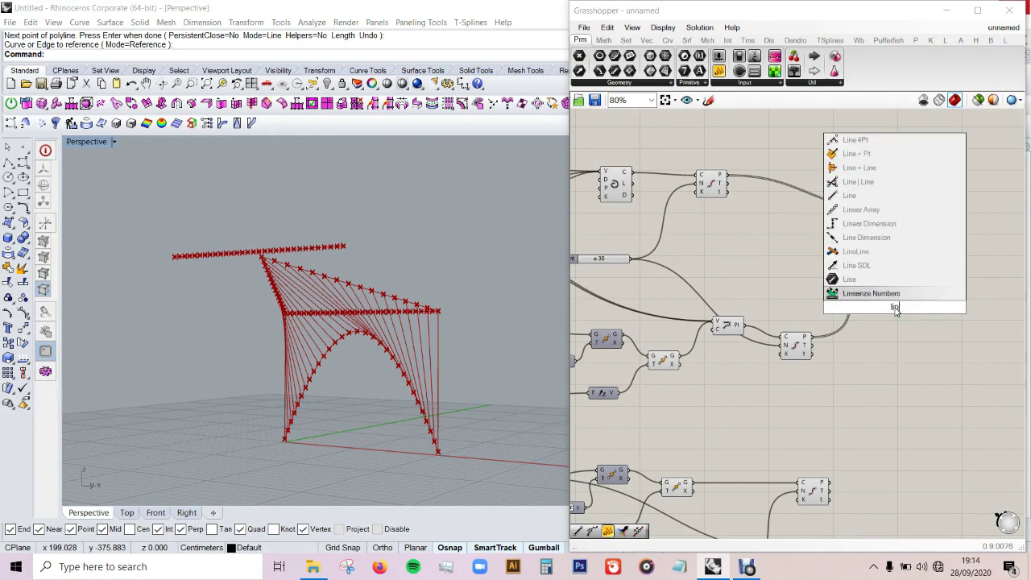
type("e")
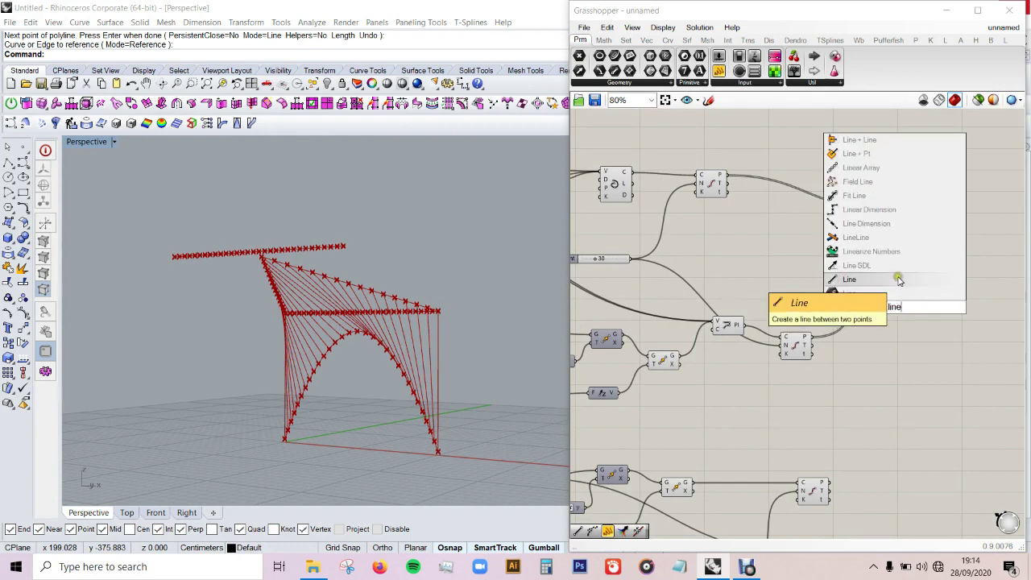
left_click(901, 282)
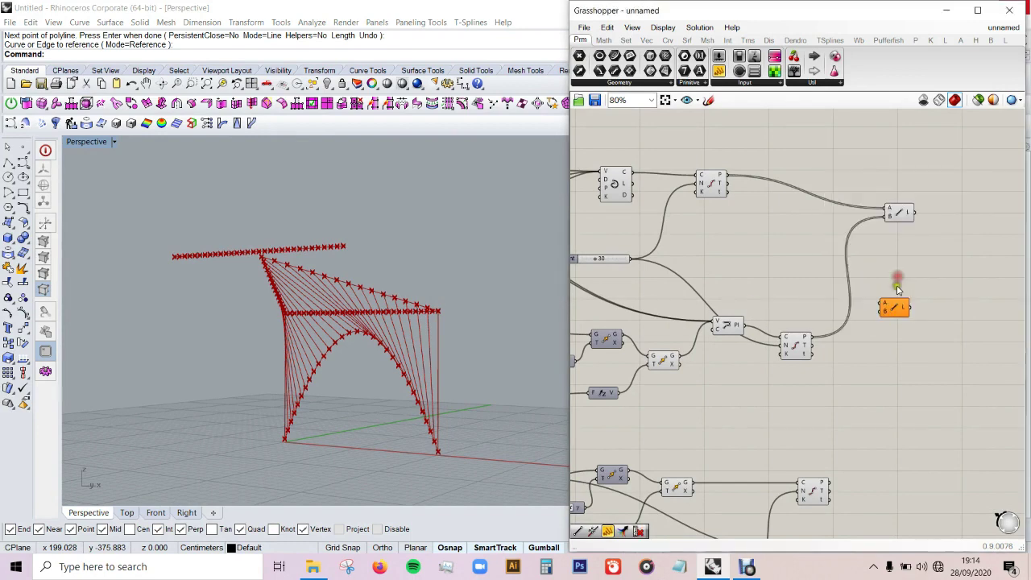
scroll(934, 266, "down", 4)
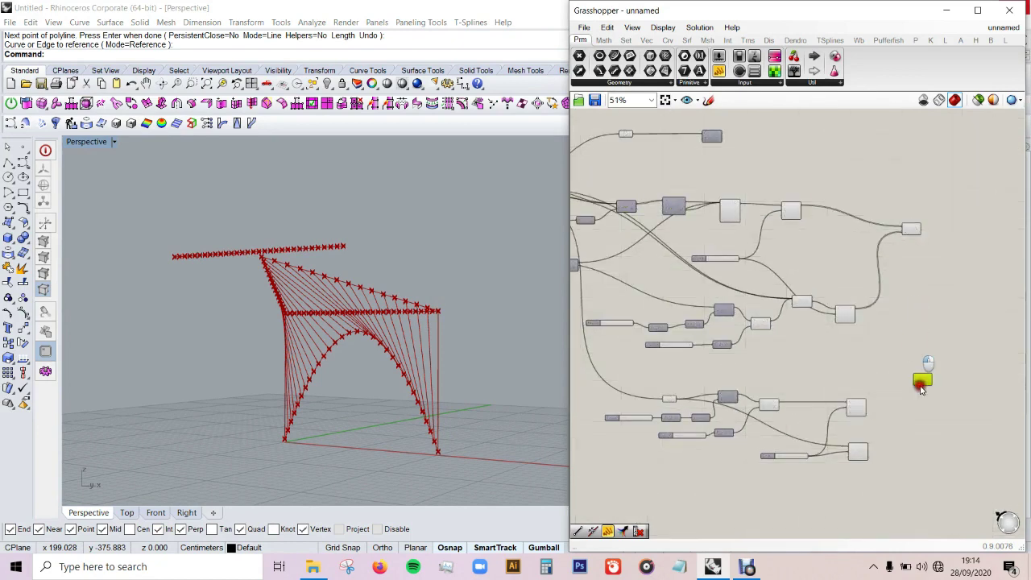
left_click_drag(914, 303, 924, 443)
scroll(911, 472, "up", 4)
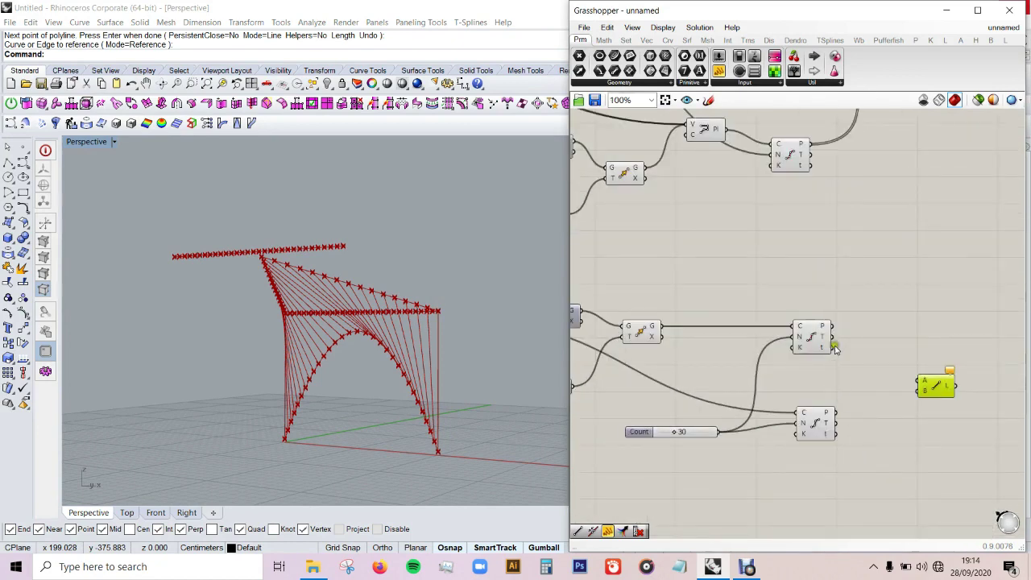
mouse_move(835, 330)
left_mouse_down()
mouse_move(921, 381)
mouse_move(835, 417)
left_mouse_up()
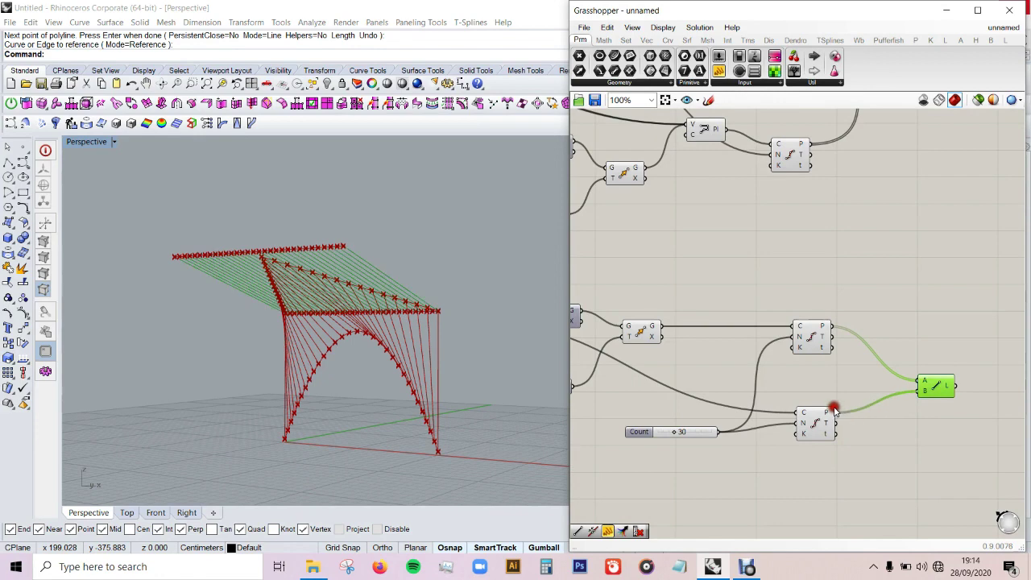
Orbit and zoom the viewport to inspect the lines spanning the roof
mouse_move(445, 426)
right_mouse_down()
mouse_move(356, 342)
mouse_move(357, 307)
right_mouse_up()
scroll(882, 409, "down", 2)
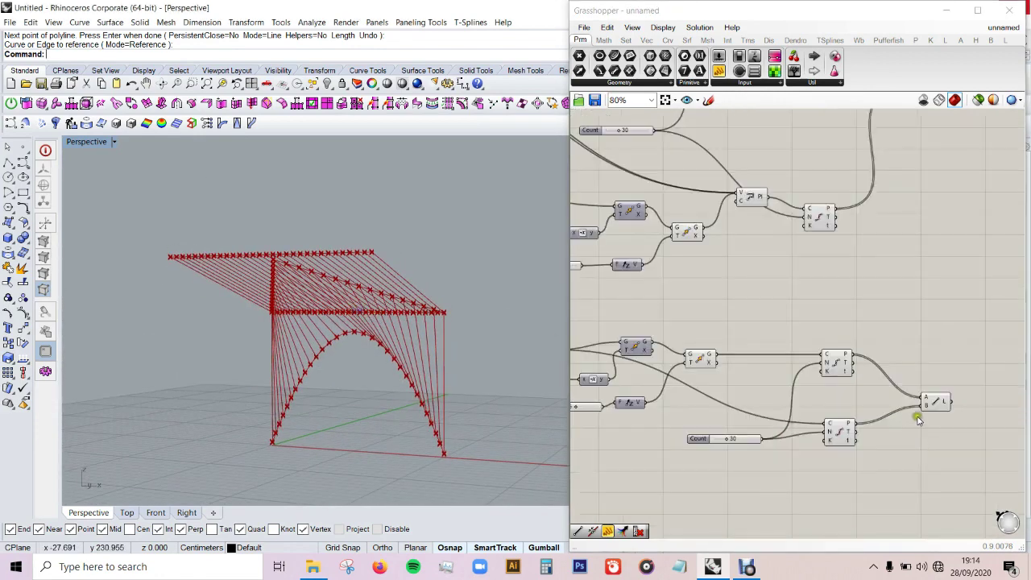
scroll(933, 403, "down", 2)
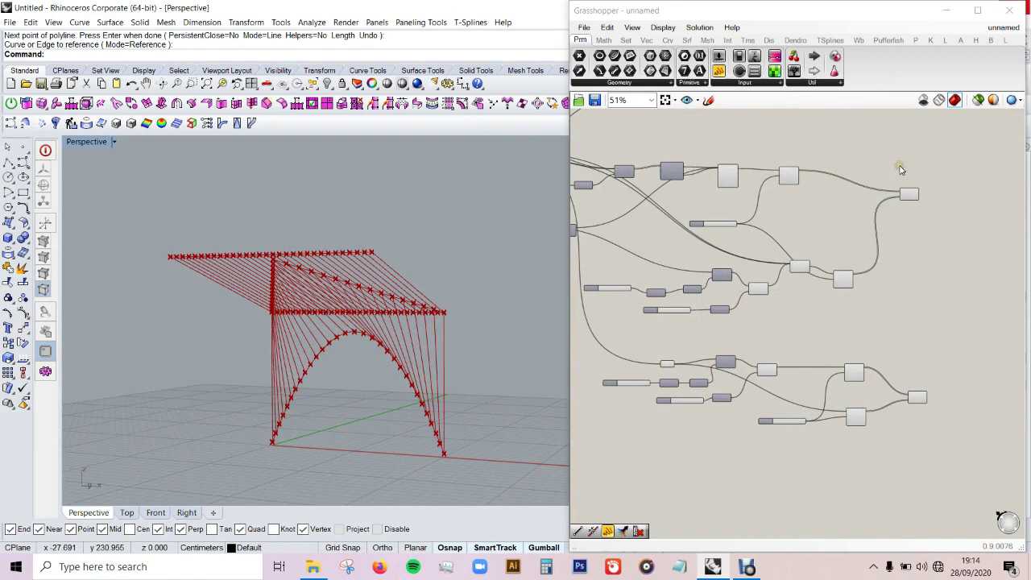
scroll(900, 170, "up", 2)
double_click(856, 151)
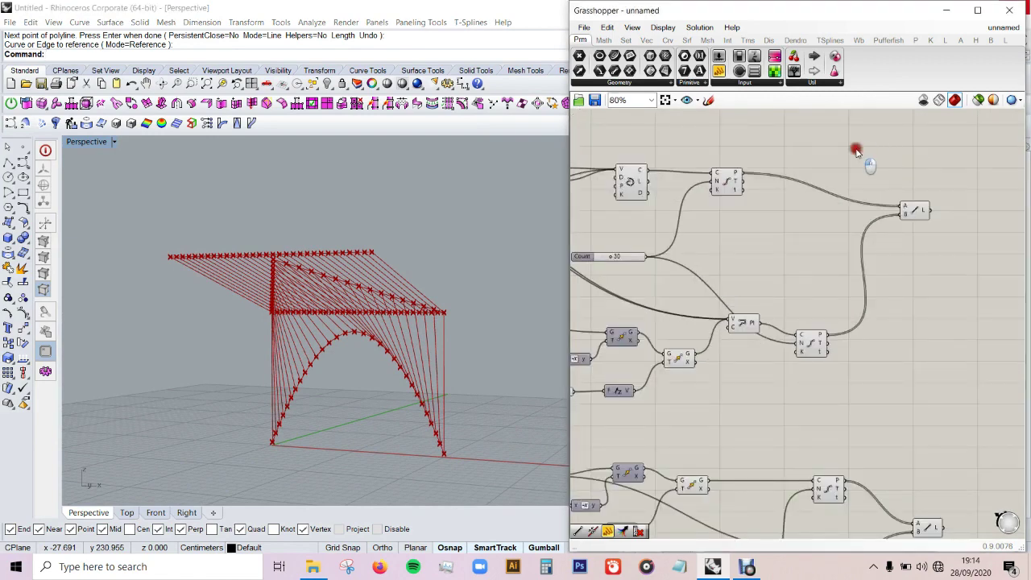
Add a Project Point component fed by the arch division points and the lower roof-edge division points
type("proj")
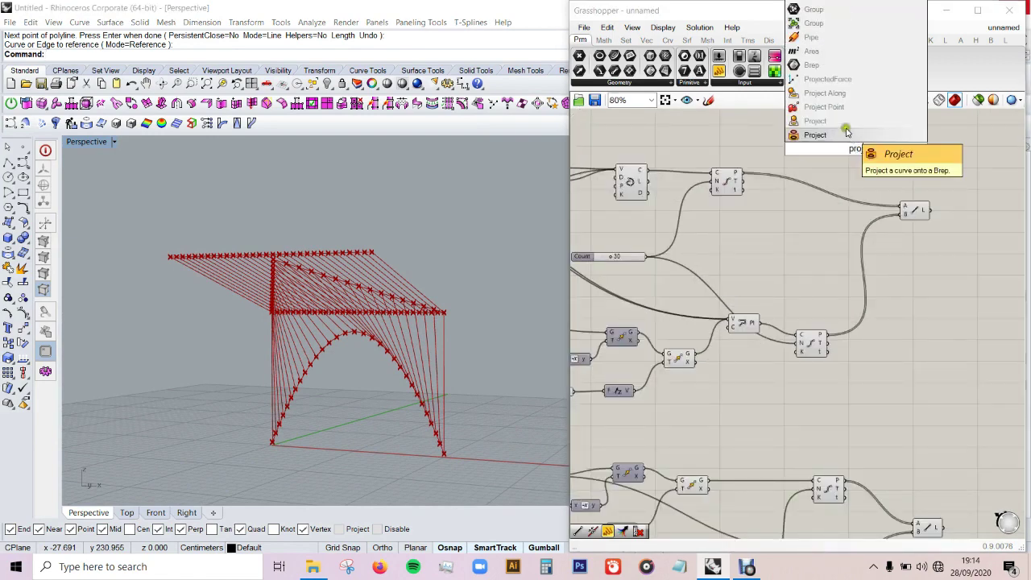
left_click(840, 113)
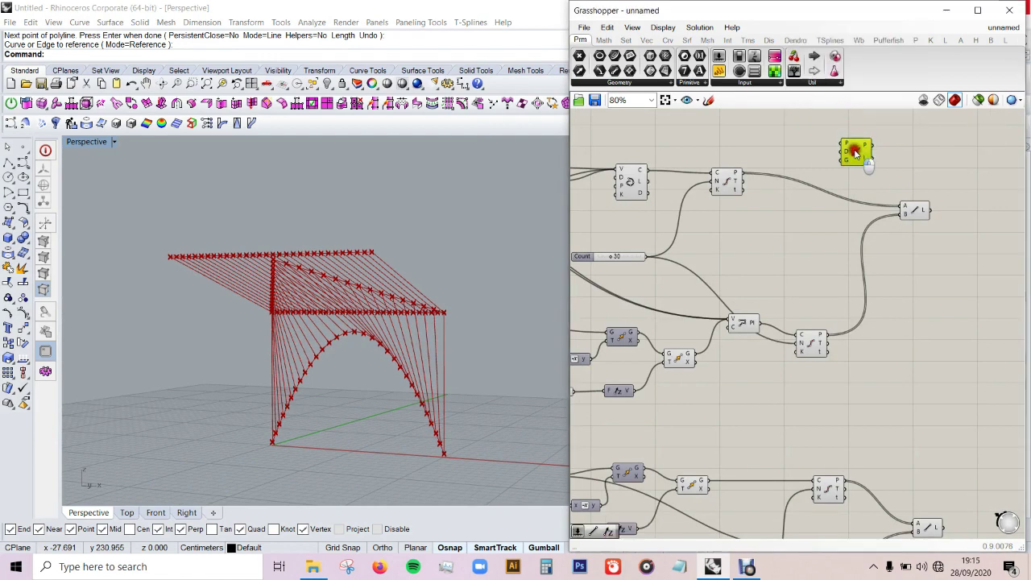
left_click_drag(633, 173, 655, 168)
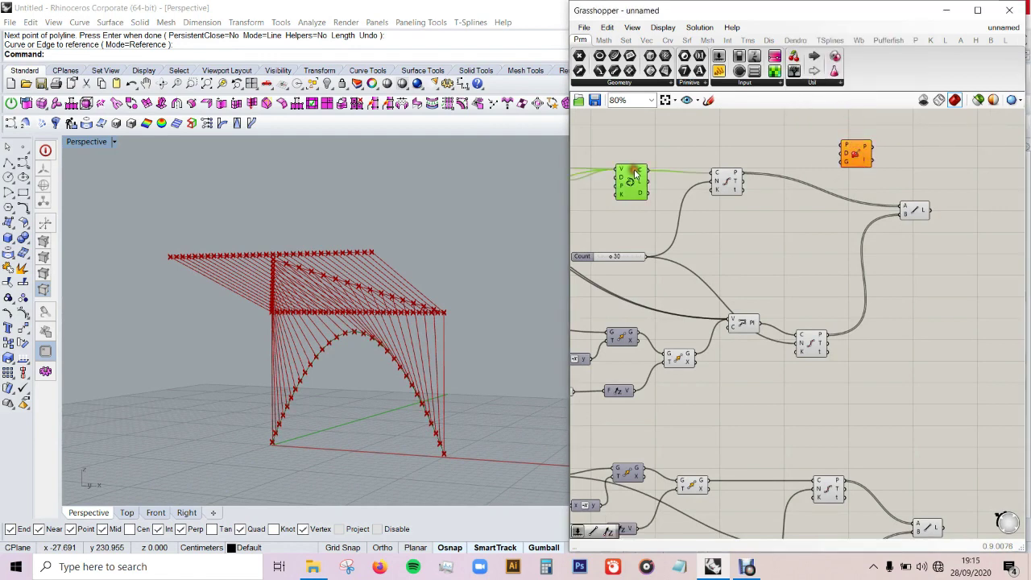
left_click_drag(653, 173, 884, 151)
scroll(897, 205, "down", 1)
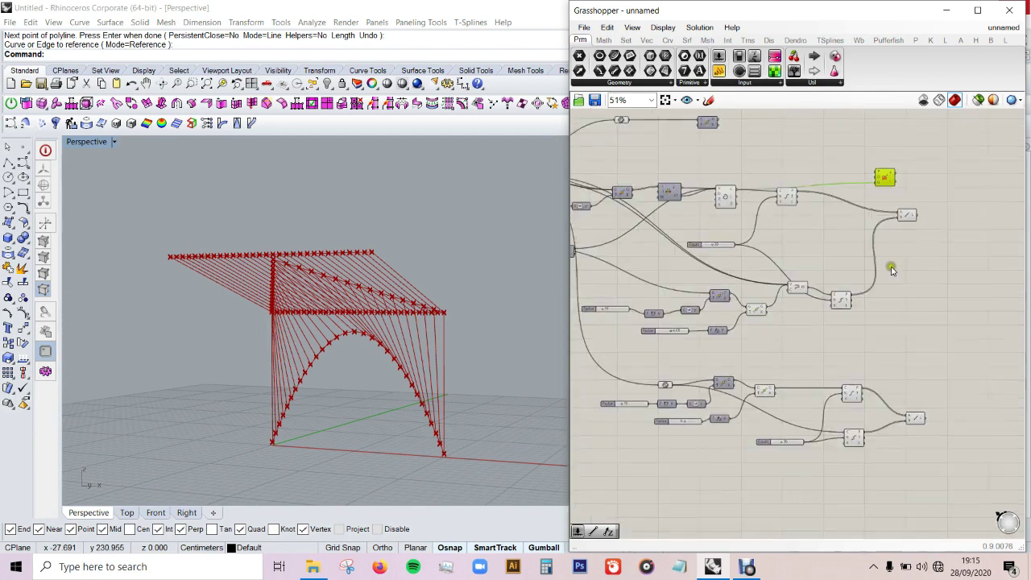
left_click(844, 443)
left_click_drag(860, 444, 874, 113)
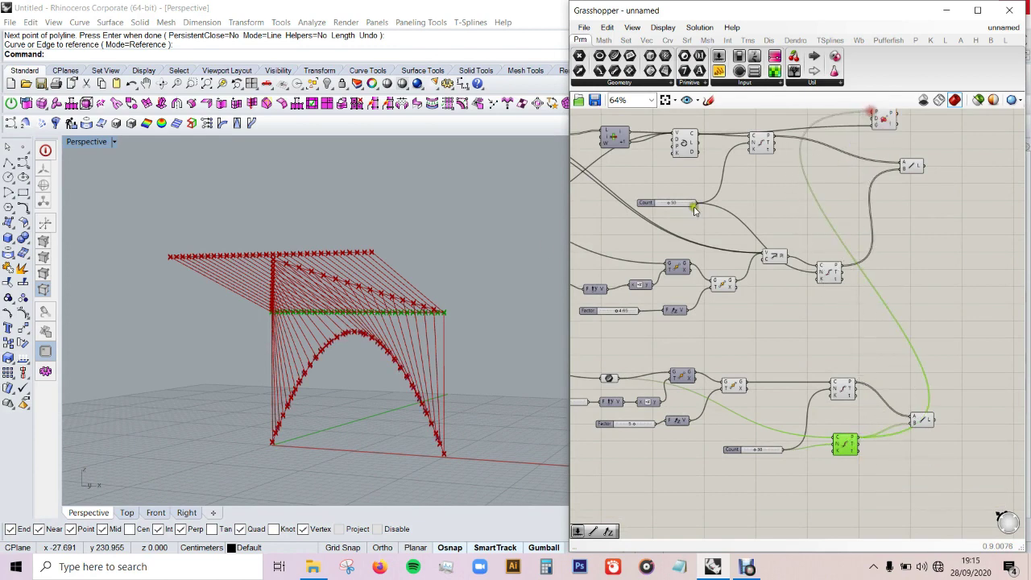
Preview the projected points in the viewport and move an existing Line component aside
right_click_drag(452, 301, 478, 293)
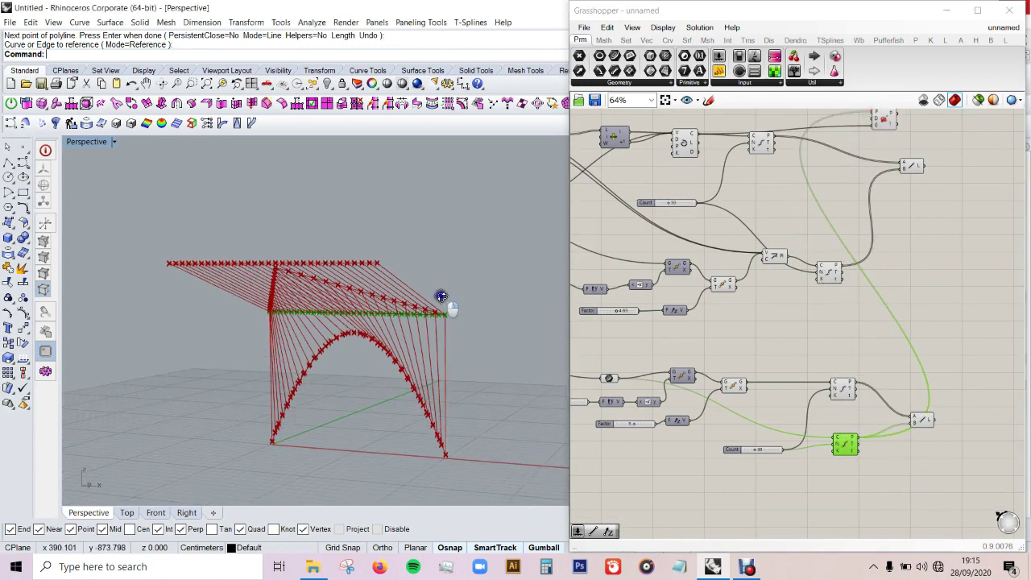
left_click(882, 117)
scroll(405, 350, "up", 3)
scroll(455, 328, "up", 3)
mouse_move(455, 328)
right_mouse_down()
mouse_move(345, 307)
mouse_move(341, 357)
mouse_move(395, 363)
mouse_move(373, 330)
mouse_move(416, 336)
mouse_move(387, 431)
mouse_move(390, 330)
mouse_move(400, 368)
right_mouse_up()
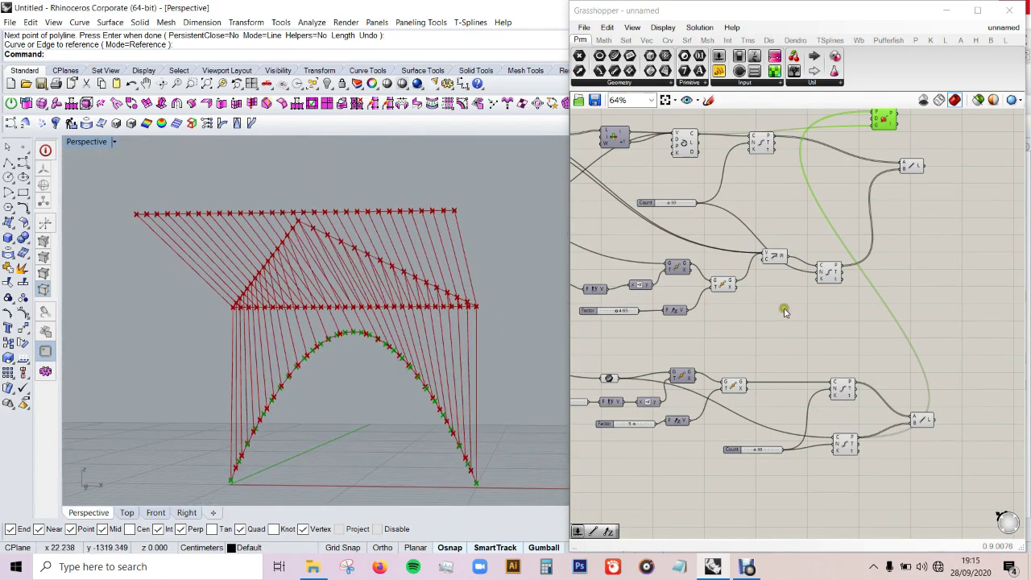
scroll(783, 316, "down", 2)
scroll(909, 234, "up", 2)
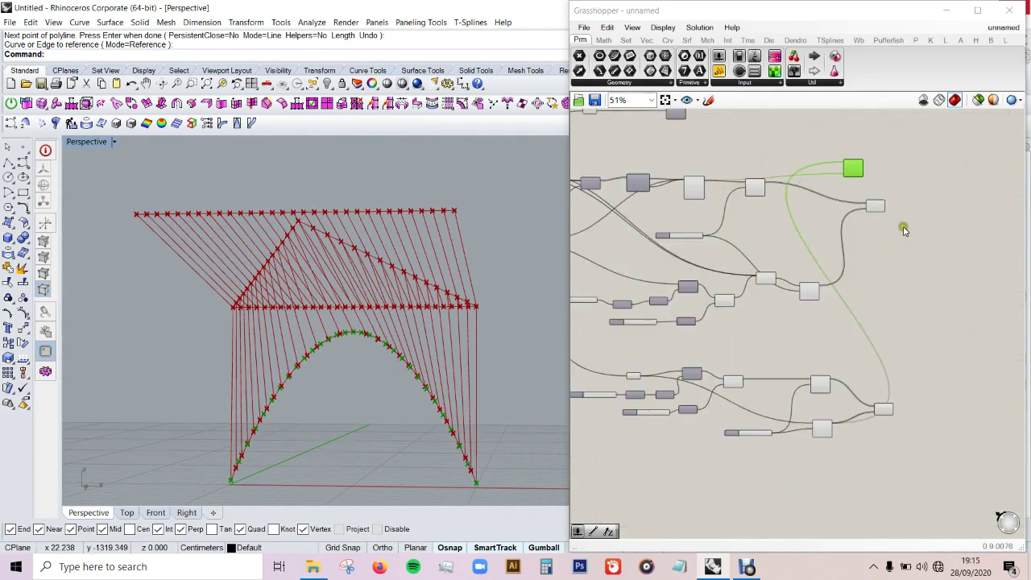
left_click_drag(879, 207, 896, 219)
Add a third Line from the projected points (A) to the lower curve points (B)
double_click(884, 166)
type("line")
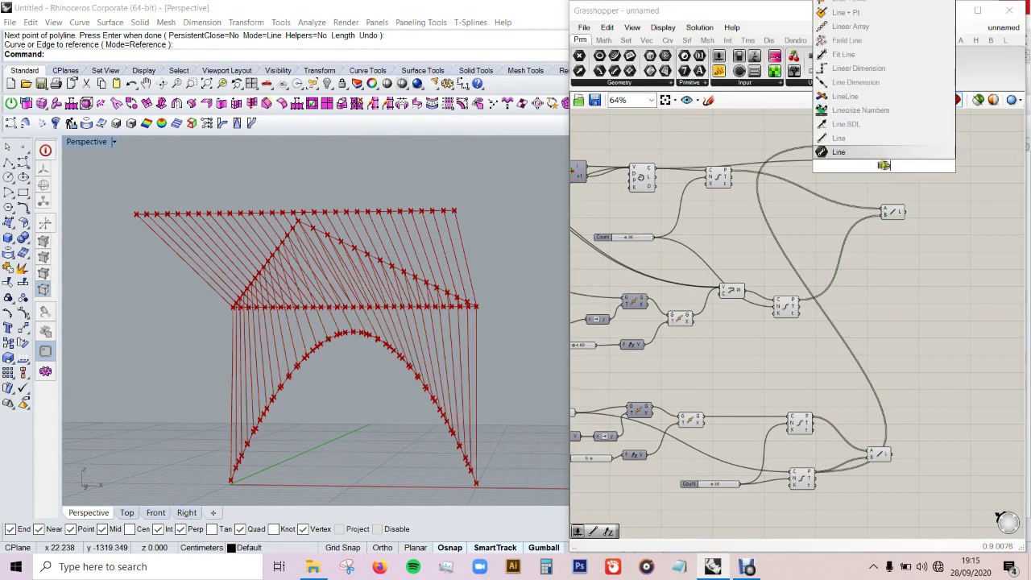
left_click(873, 145)
left_click_drag(885, 169, 899, 169)
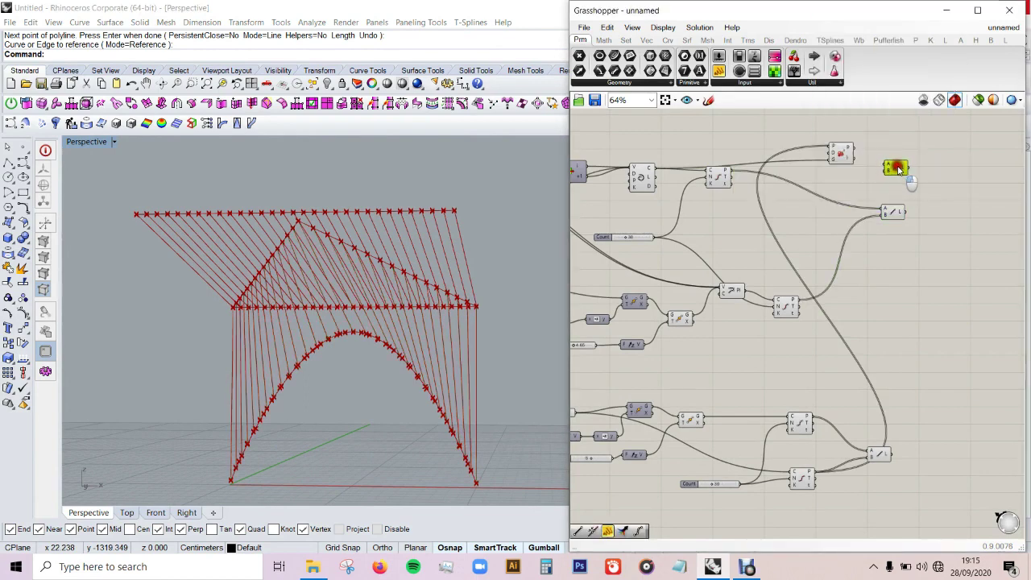
scroll(894, 166, "up", 3)
left_click_drag(841, 145, 890, 172)
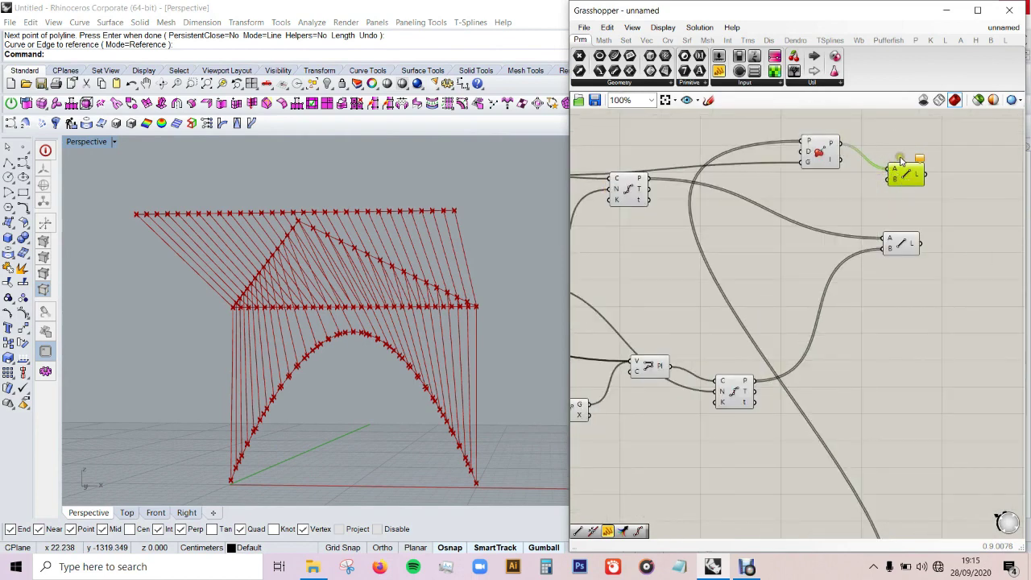
scroll(926, 183, "down", 3)
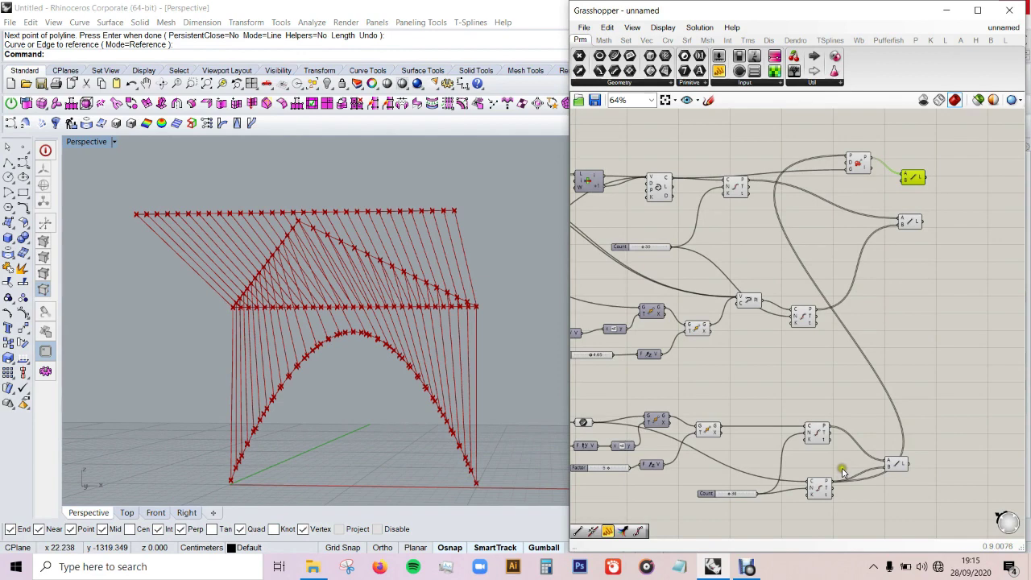
left_click_drag(838, 485, 903, 180)
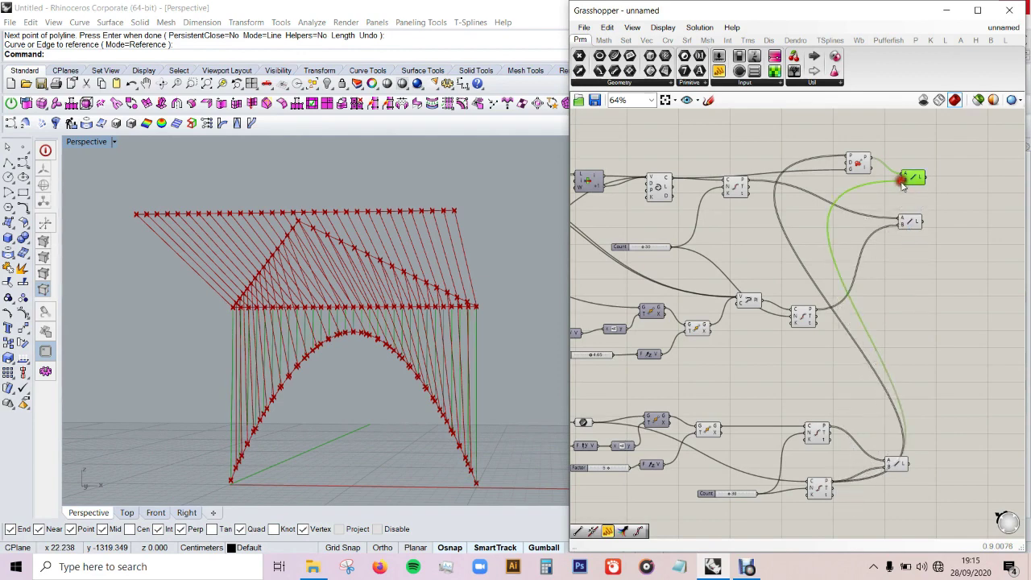
Orbit to inspect the new lines and nudge a component slightly down
right_click_drag(373, 316, 378, 339)
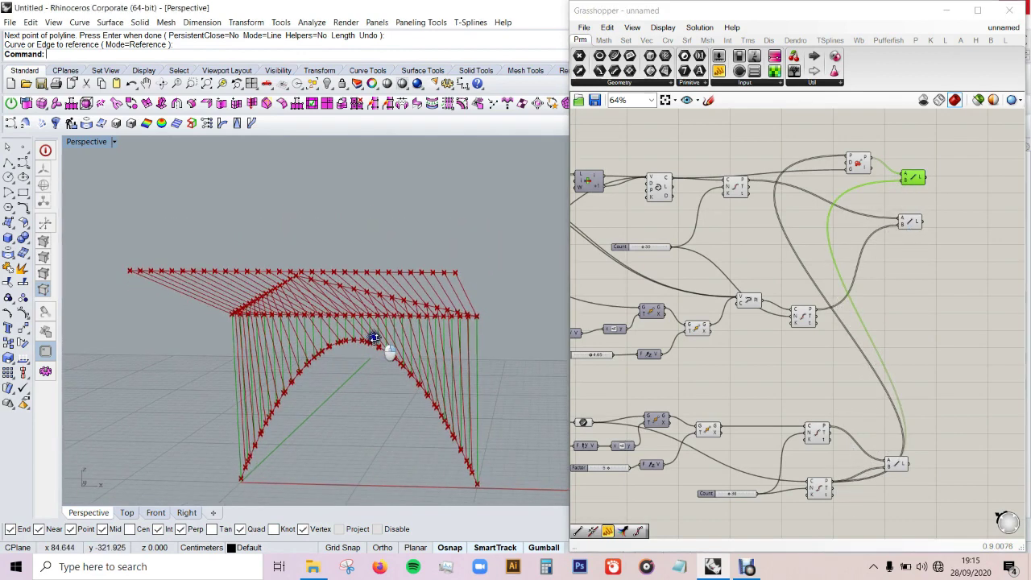
left_click(895, 283)
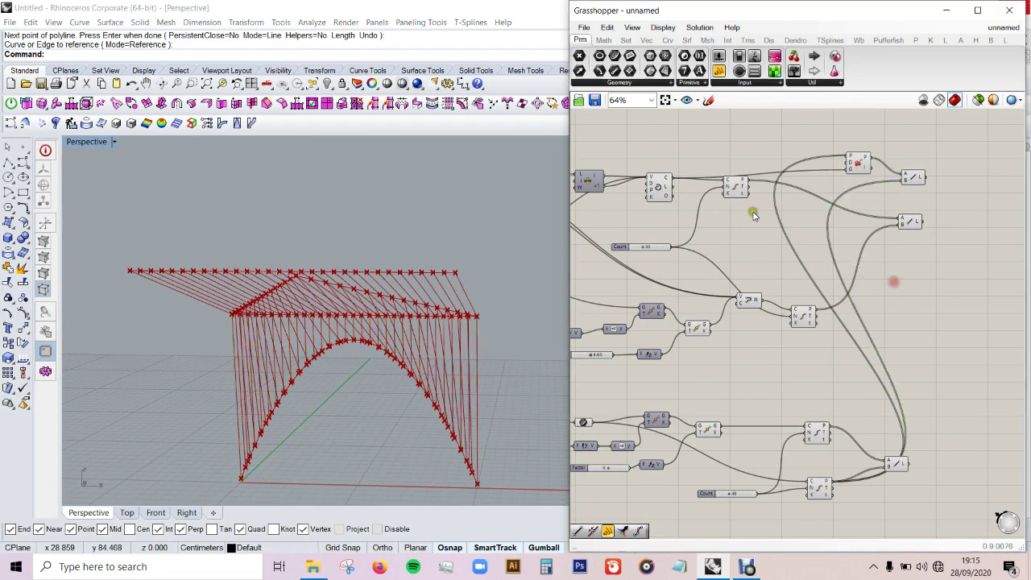
left_click_drag(738, 187, 740, 196)
left_click(790, 253)
mouse_move(392, 387)
right_mouse_down()
mouse_move(373, 392)
mouse_move(373, 378)
right_mouse_up()
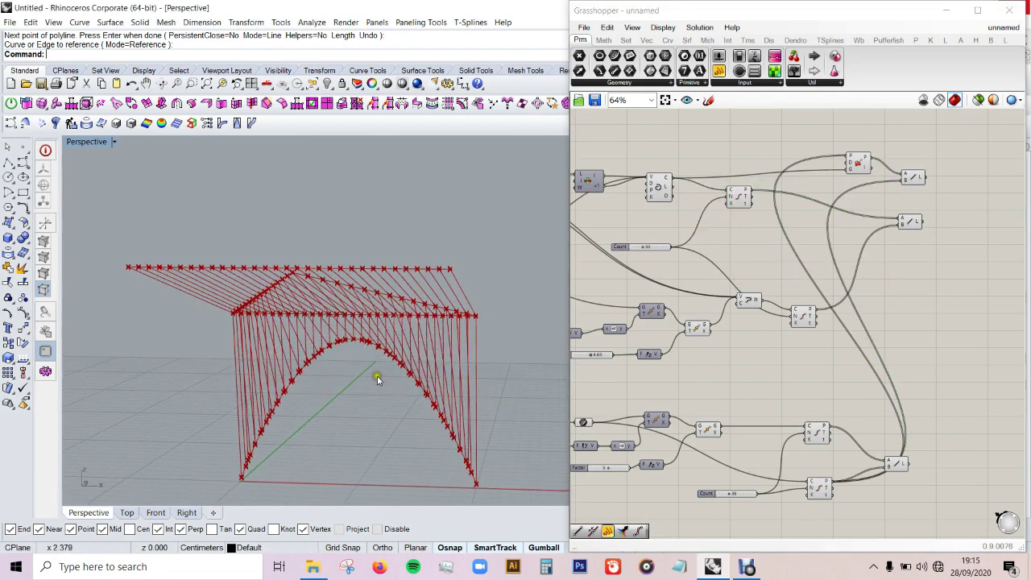
Align the three Line components vertically and shift them to the right
scroll(869, 280, "up", 1)
scroll(879, 251, "up", 1)
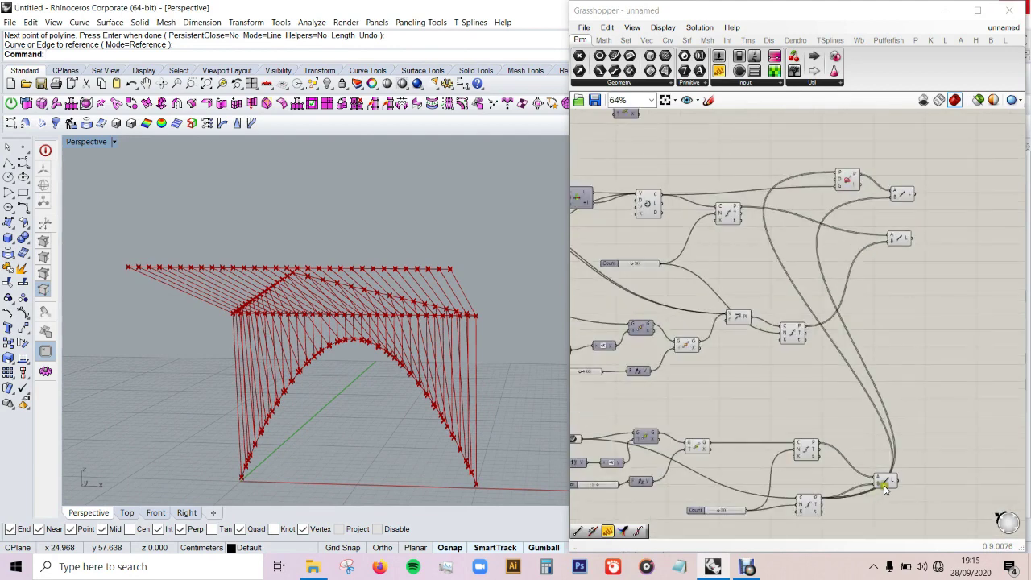
left_click_drag(884, 488, 919, 483)
left_click_drag(962, 166, 890, 508)
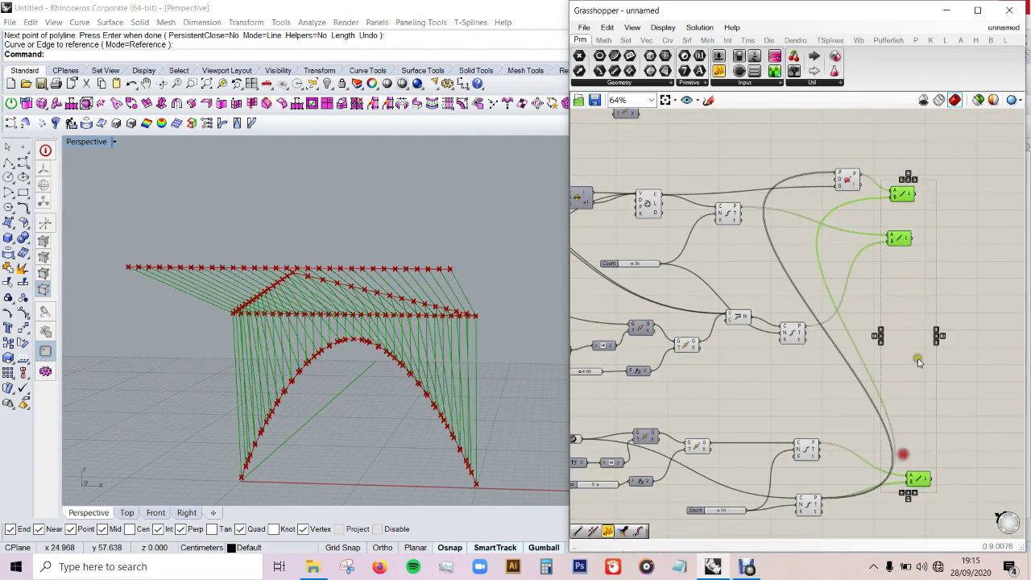
left_click(909, 180)
left_click_drag(908, 196, 971, 196)
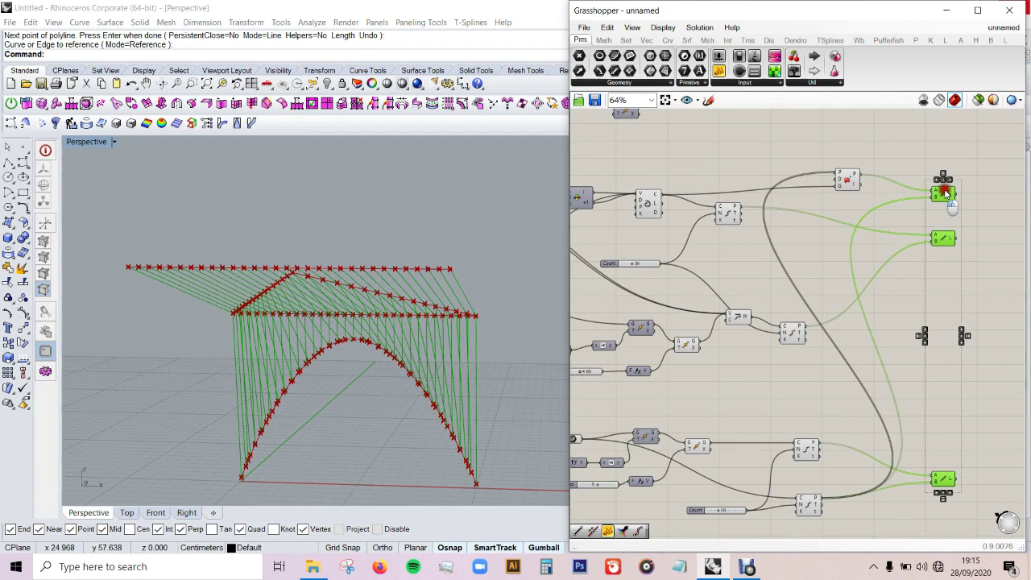
left_click(917, 143)
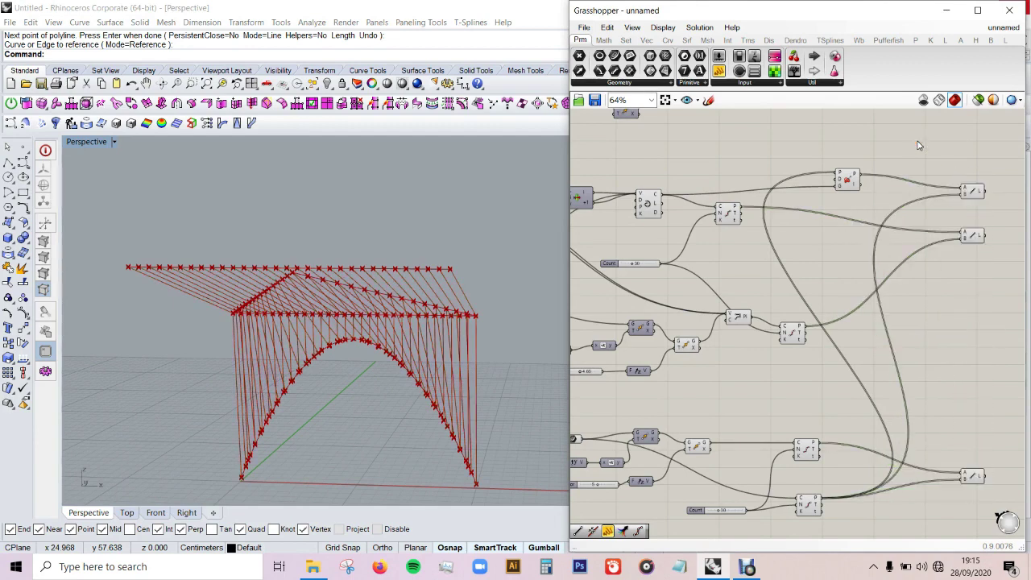
Orbit and zoom the viewport to review the structure
scroll(691, 177, "down", 2)
scroll(755, 207, "up", 2)
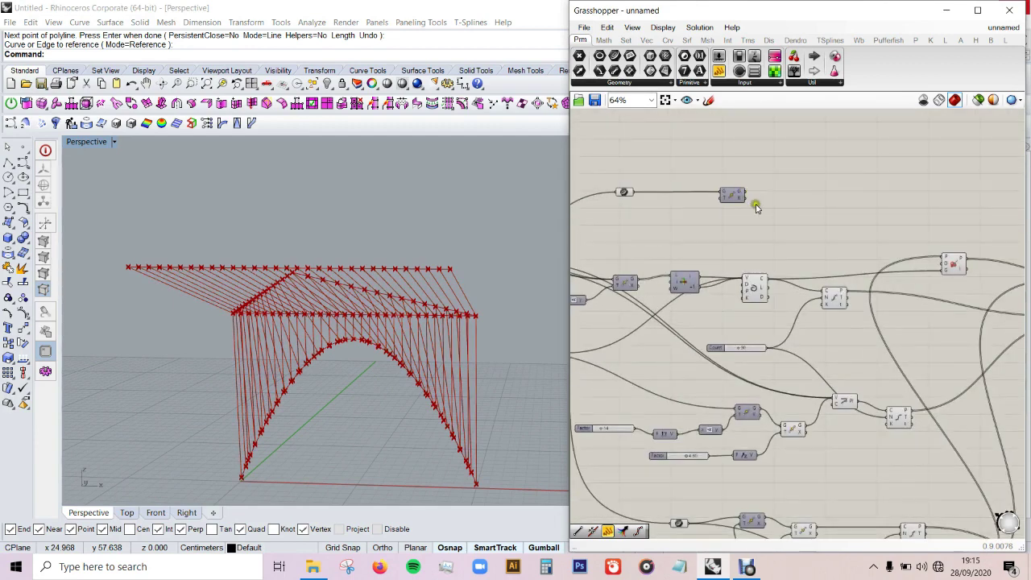
scroll(927, 177, "down", 3)
scroll(728, 249, "down", 2)
mouse_move(338, 367)
right_mouse_down()
mouse_move(364, 361)
mouse_move(301, 329)
mouse_move(295, 350)
mouse_move(329, 362)
mouse_move(391, 343)
right_mouse_up()
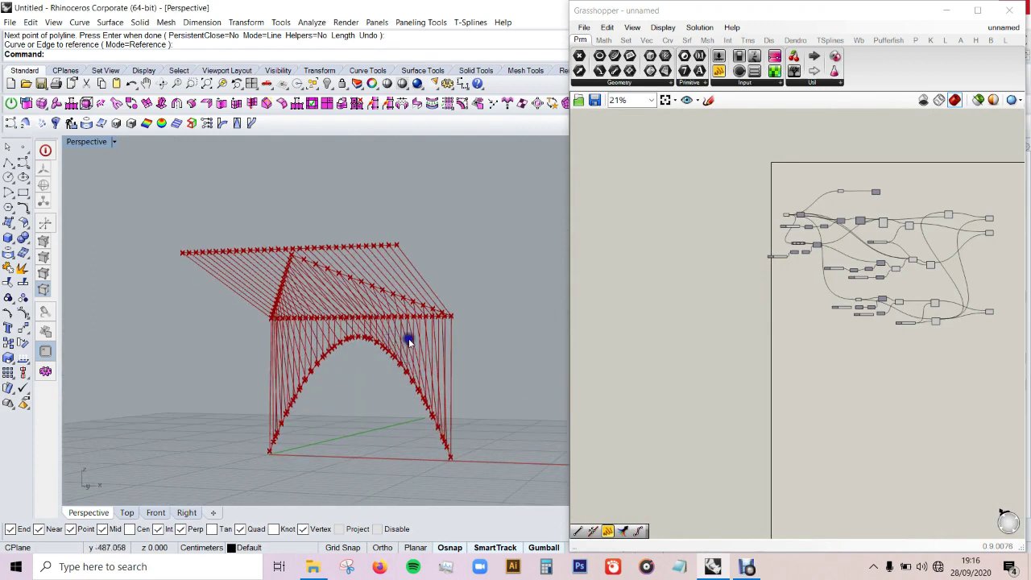
scroll(907, 214, "up", 2)
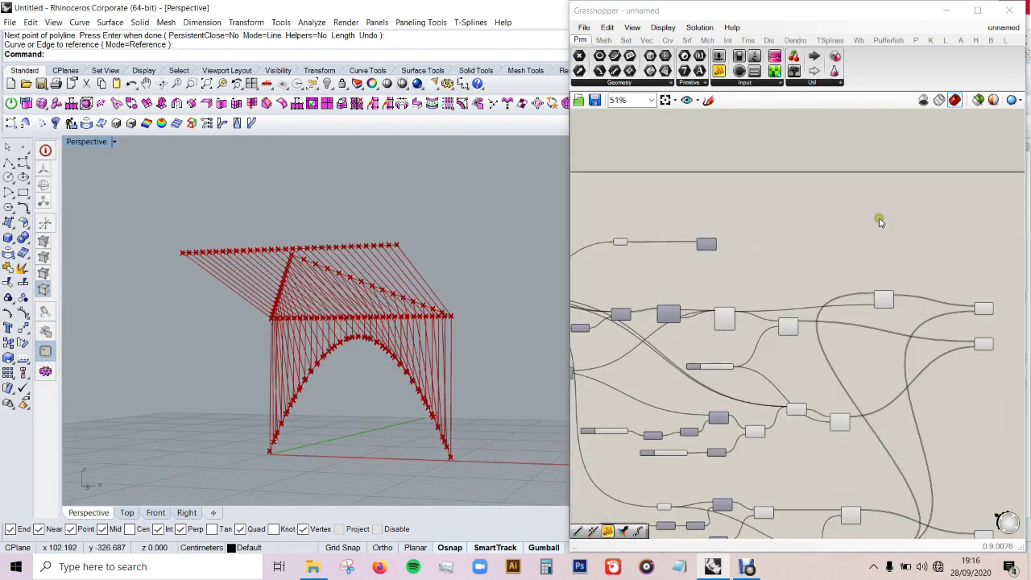
scroll(806, 248, "up", 1)
scroll(836, 266, "up", 1)
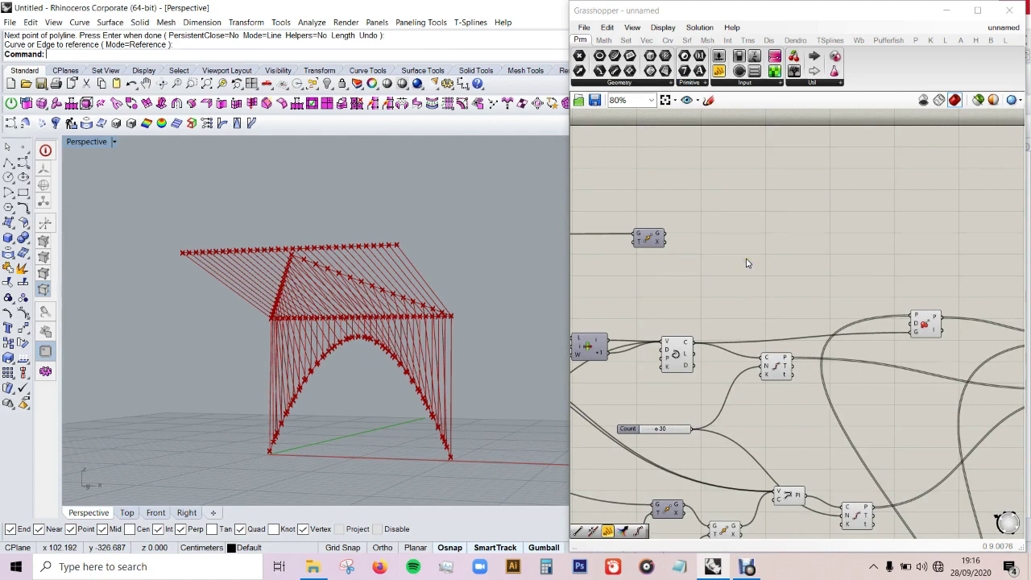
Add a Unit Z vector component to the definition
double_click(775, 235)
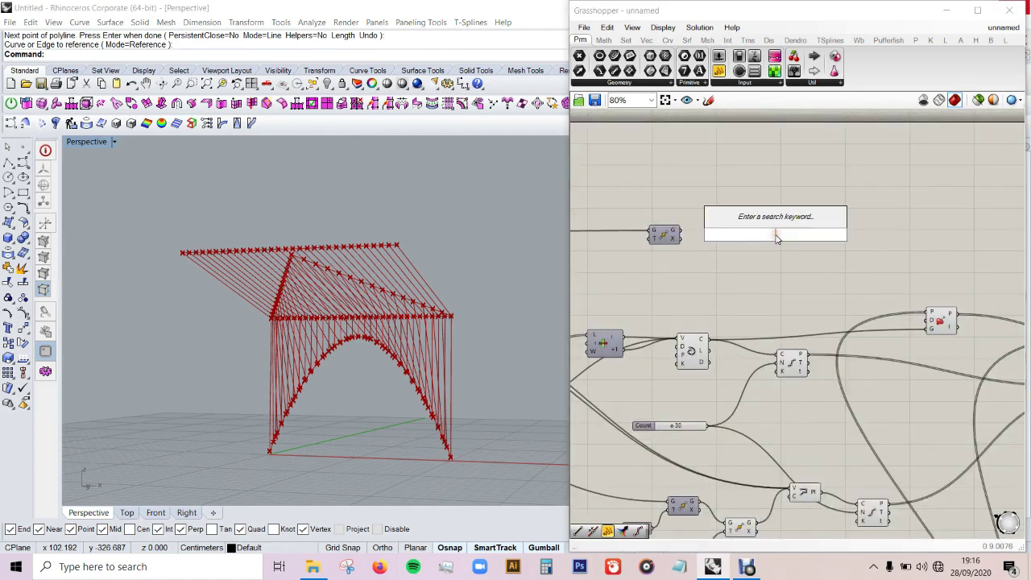
type("z")
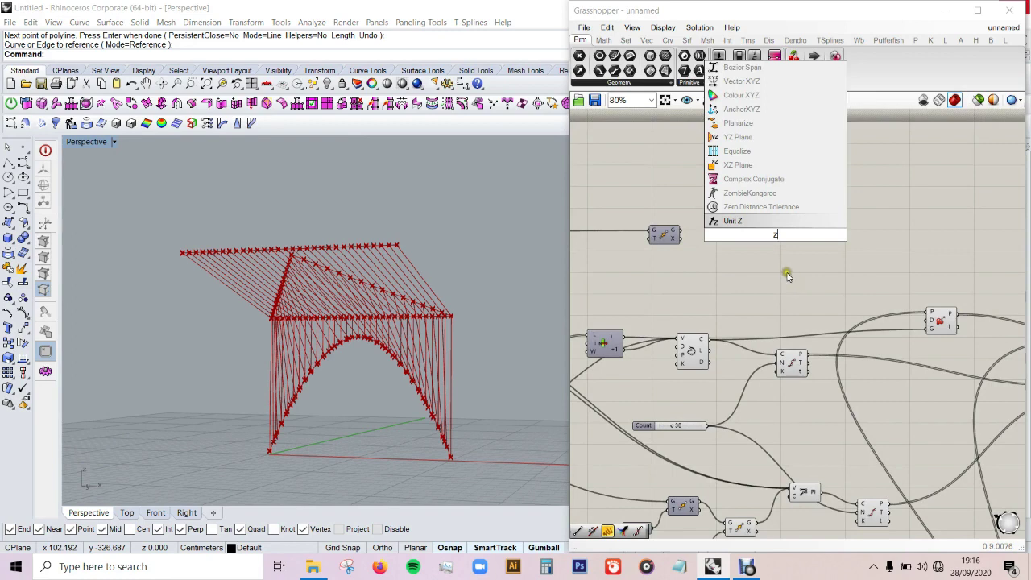
left_click(799, 226)
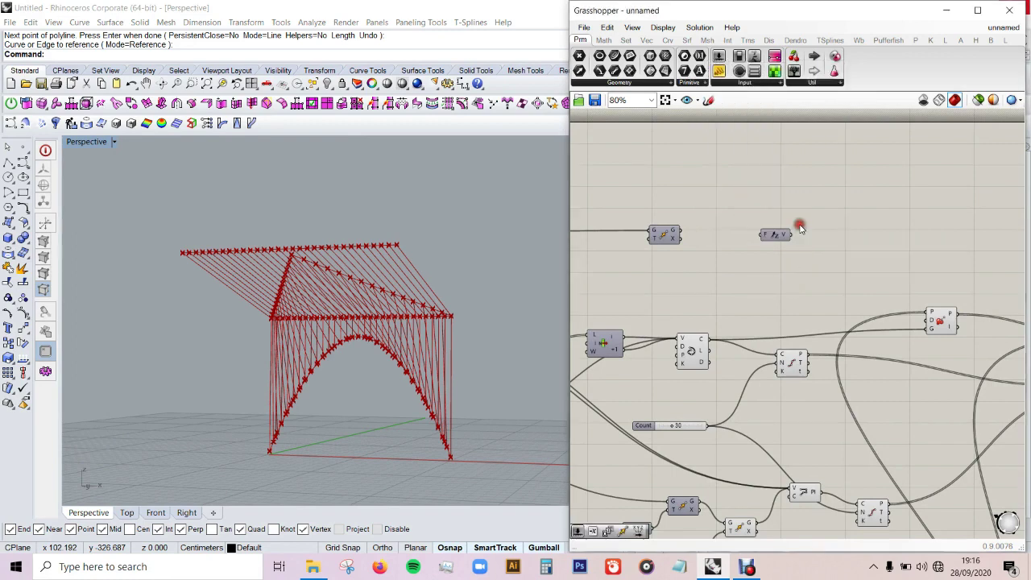
scroll(660, 238, "up", 1)
middle_click(660, 234)
left_click(663, 232)
Rotate the perspective view and shift the curve component to the right
mouse_move(522, 314)
right_mouse_down()
mouse_move(428, 340)
mouse_move(463, 329)
right_mouse_up()
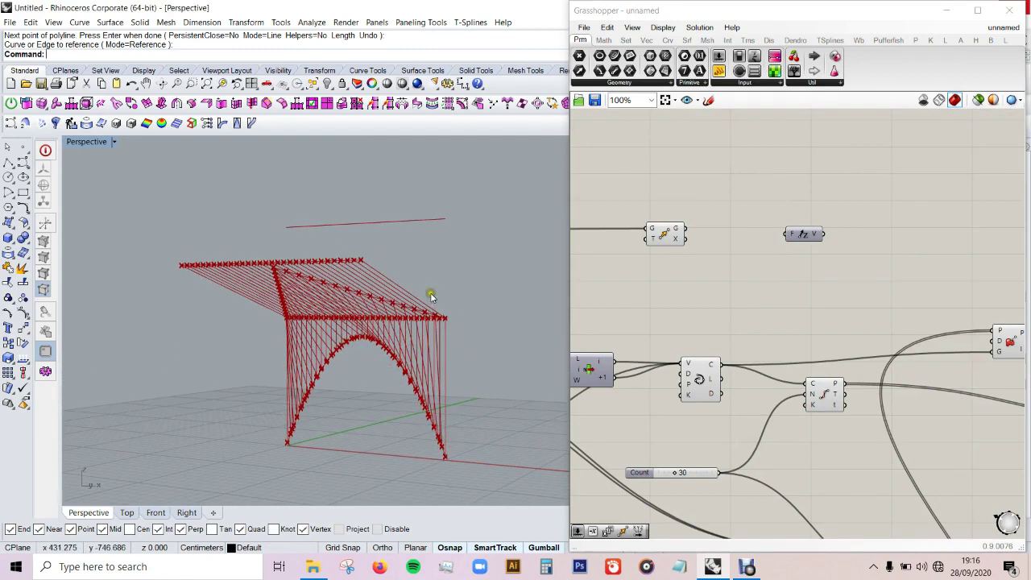
right_click_drag(435, 299, 437, 293)
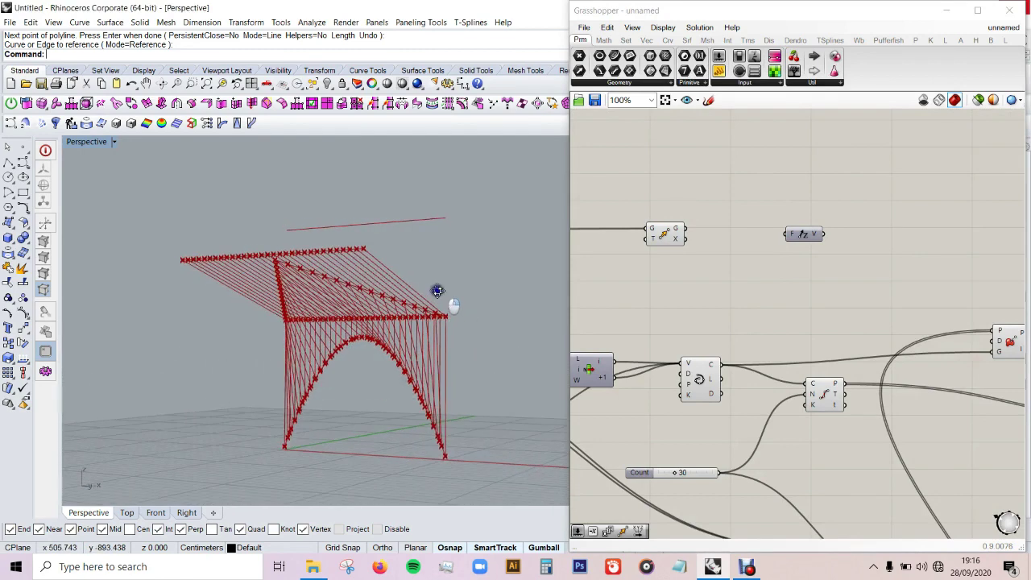
left_click(543, 269)
scroll(800, 230, "down", 2)
left_click_drag(803, 232, 806, 271)
left_click_drag(692, 233, 719, 233)
left_click(826, 227)
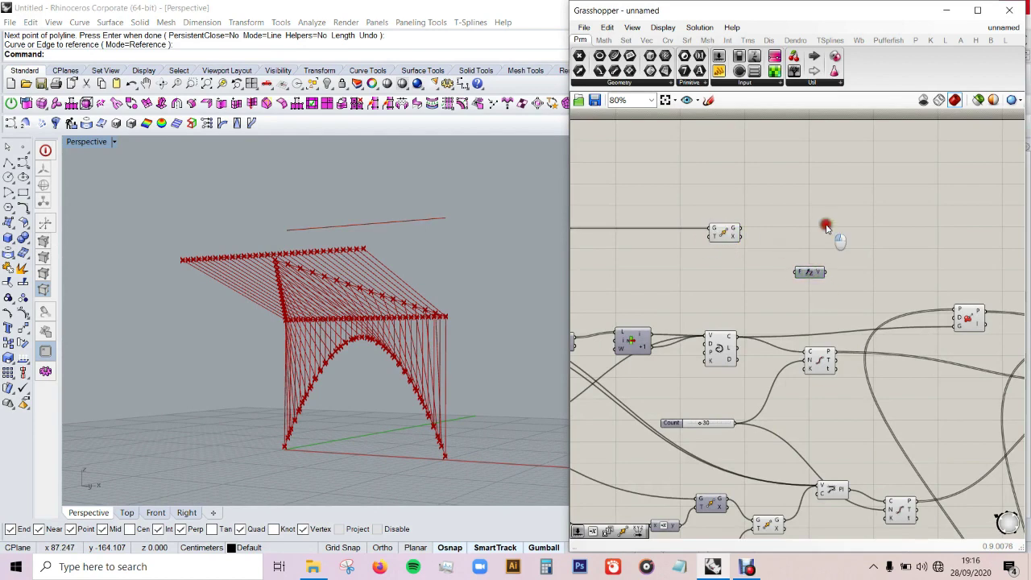
Add a Unit Y vector whose Factor is driven by a number slider set to 10
double_click(679, 286)
type("evaluate")
key("Return")
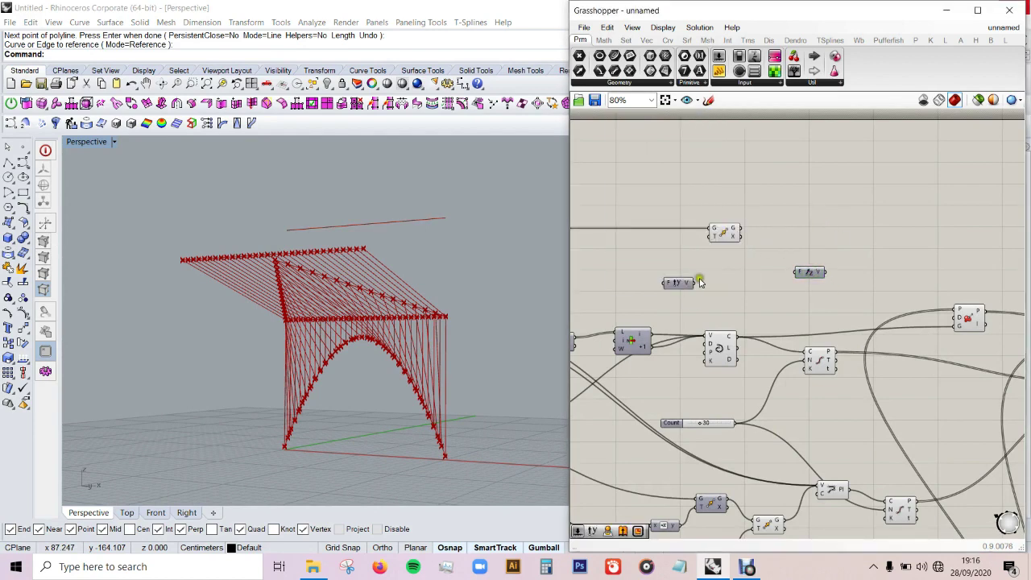
mouse_move(697, 288)
left_mouse_down()
mouse_move(739, 233)
mouse_move(683, 250)
left_mouse_up()
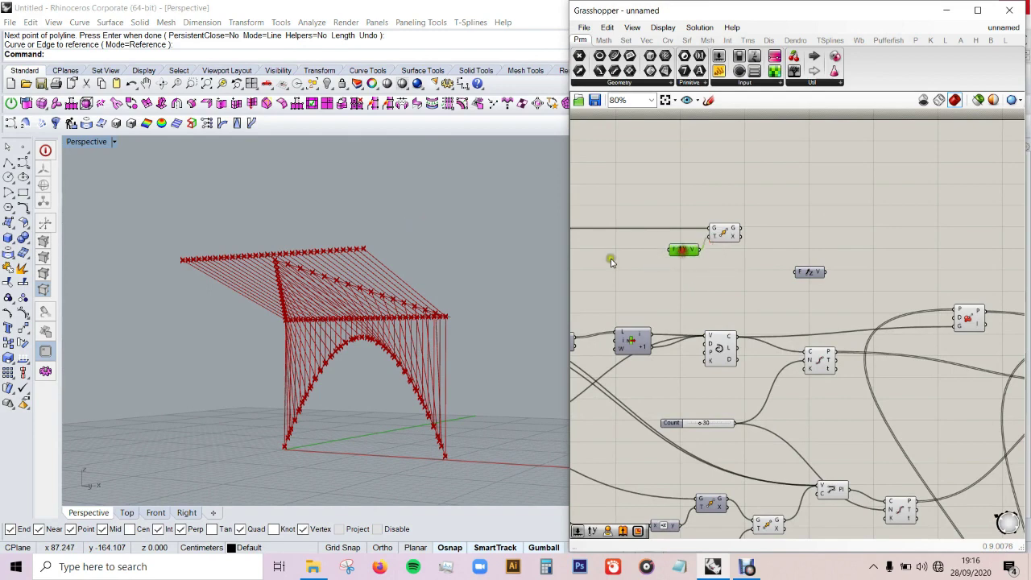
double_click(610, 259)
type("slider")
key("Return")
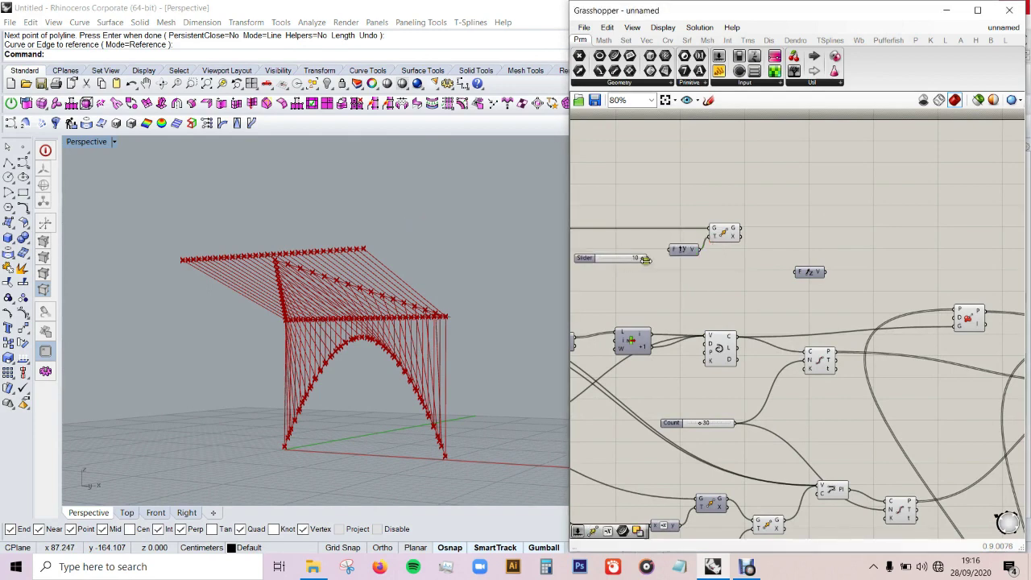
left_click_drag(661, 256, 670, 255)
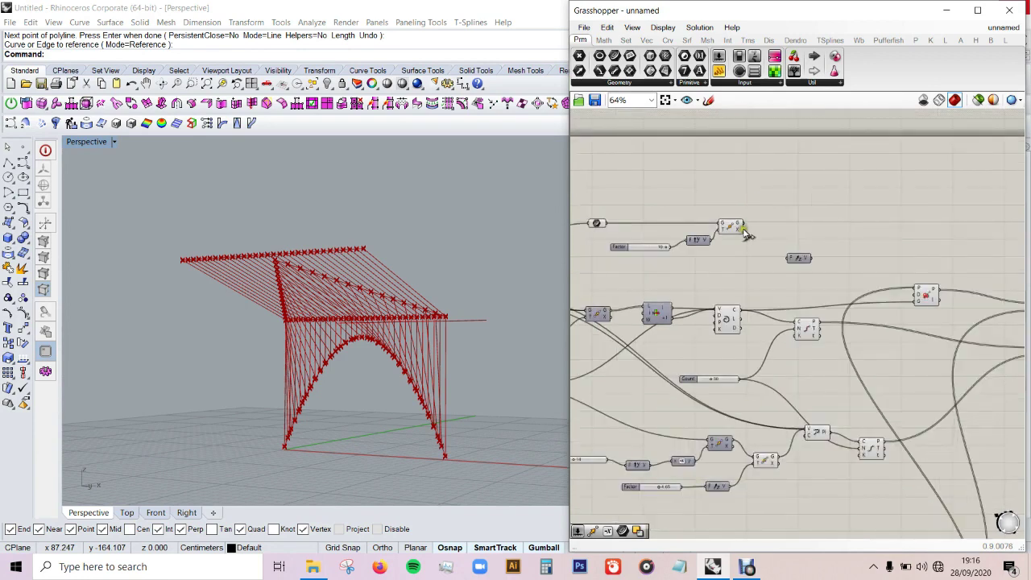
scroll(748, 235, "up", 1)
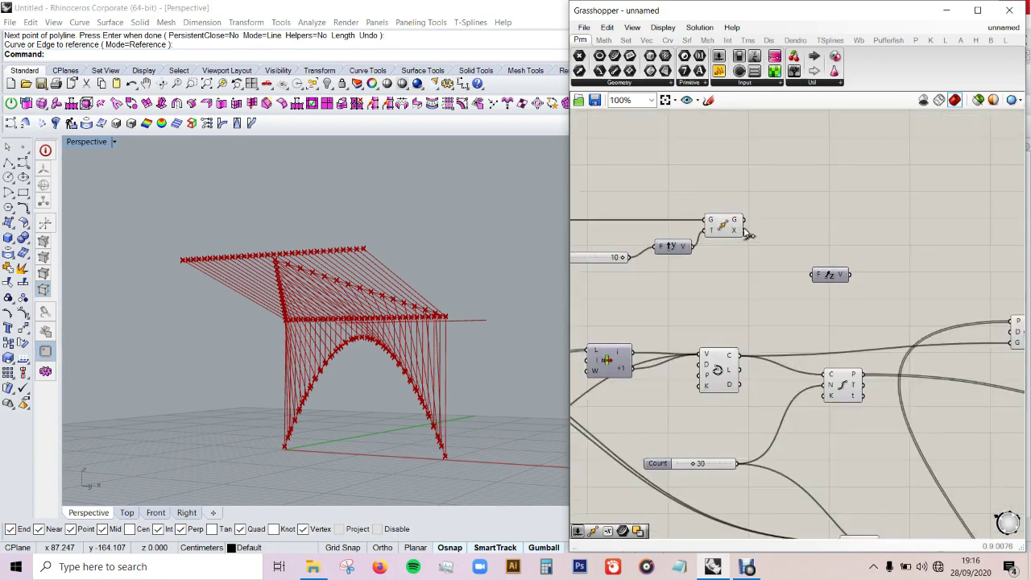
scroll(747, 230, "up", 1)
scroll(753, 226, "up", 1)
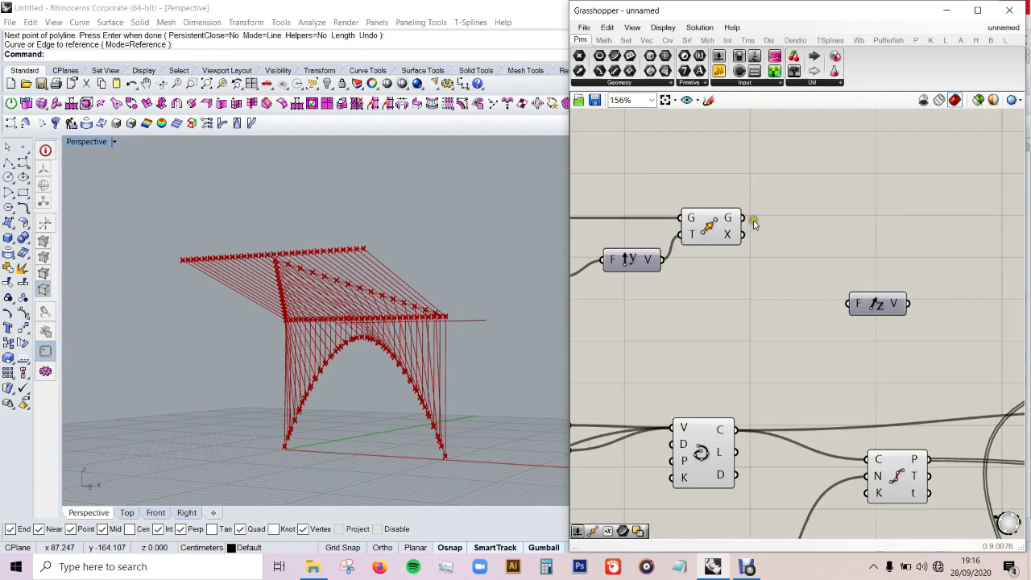
Add a second Move component taking the first Move's geometry output
double_click(847, 219)
type("move")
left_click(840, 205)
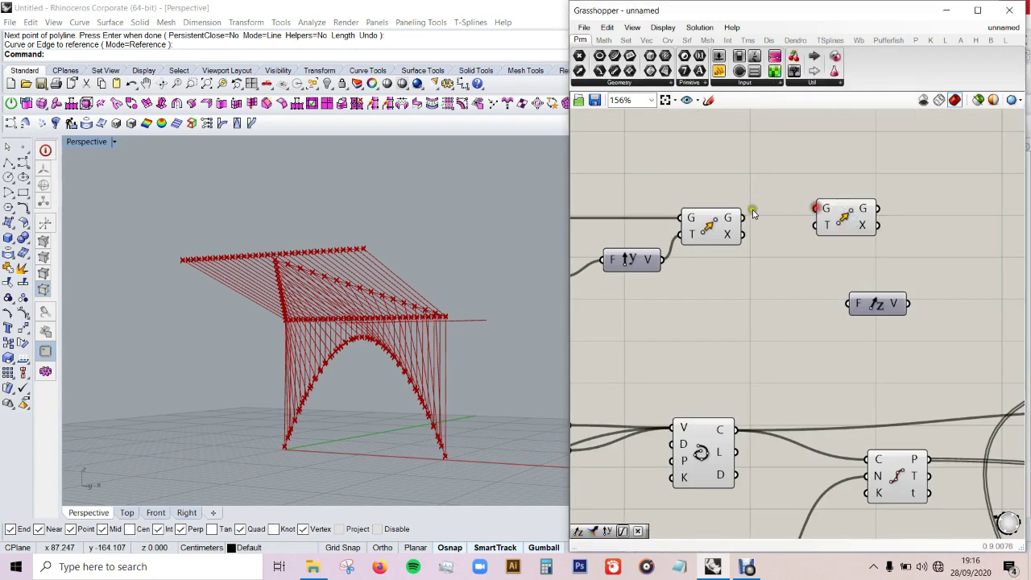
left_click_drag(744, 218, 816, 208)
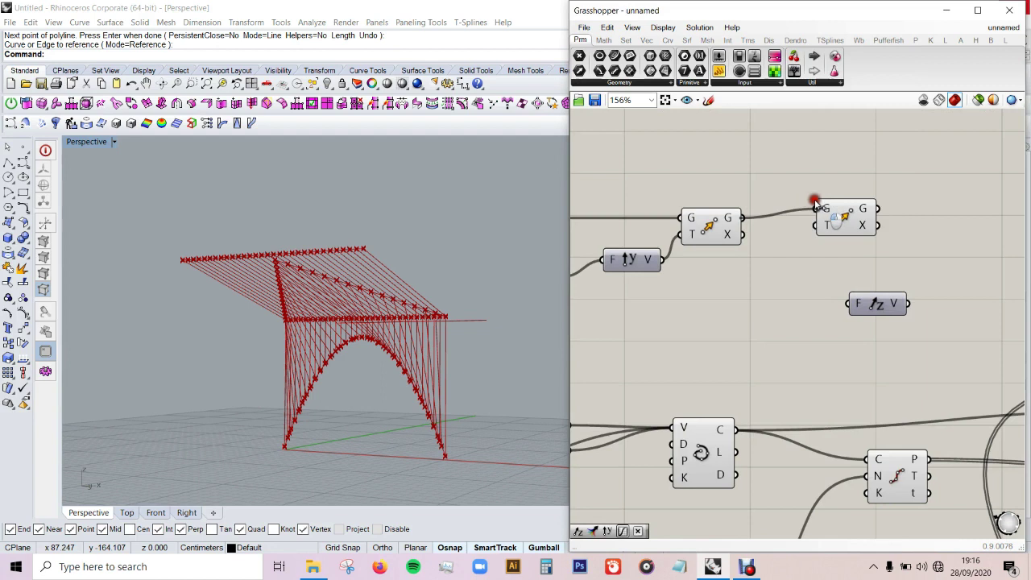
Drive Unit Z with a Factor slider at 1 and use it as the second Move's translation
double_click(757, 297)
type("slider")
left_click(741, 316)
left_click_drag(744, 297, 692, 328)
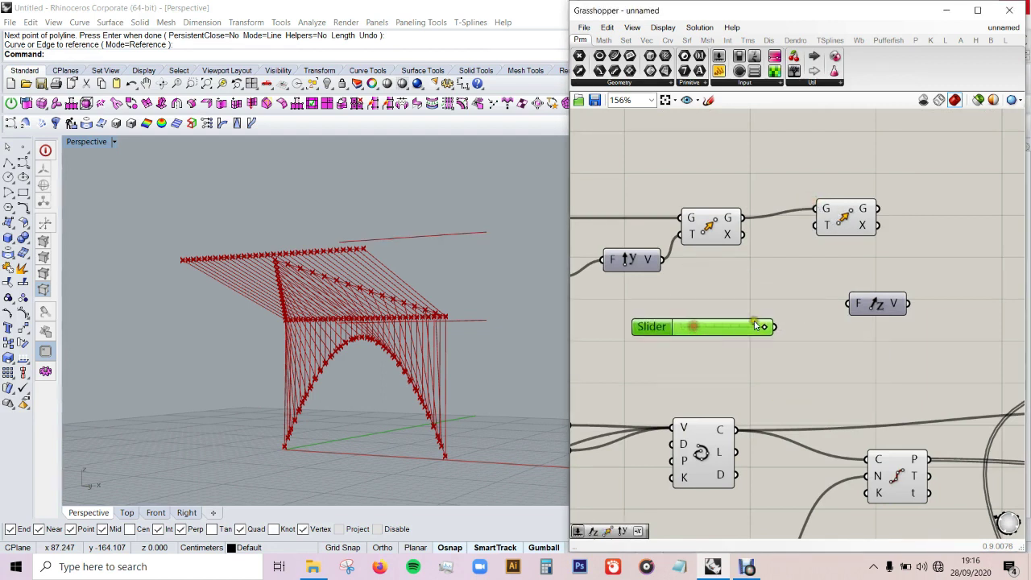
left_click_drag(769, 326, 847, 304)
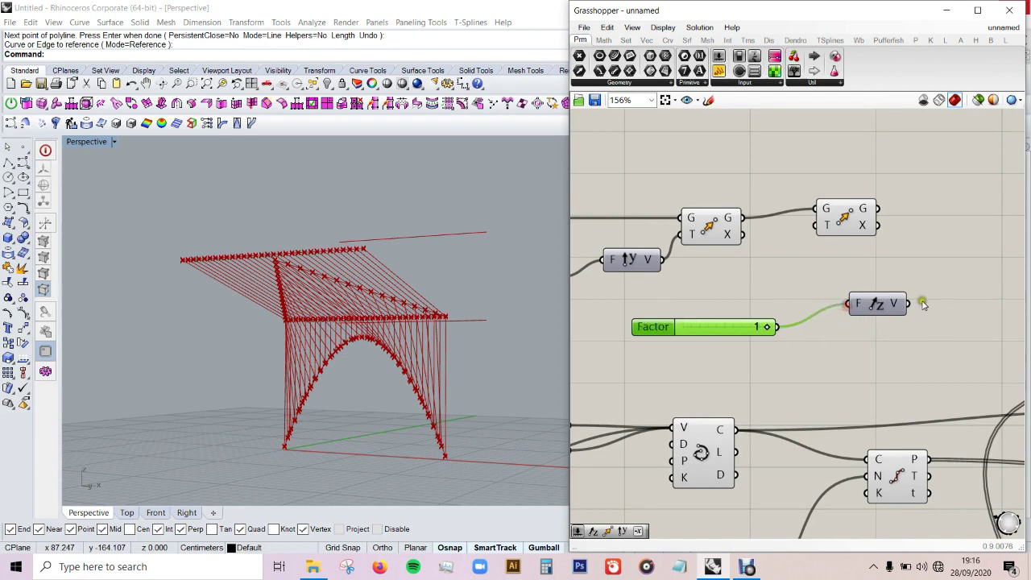
mouse_move(909, 304)
left_mouse_down()
mouse_move(817, 225)
mouse_move(965, 210)
left_mouse_up()
Orbit to a side-on view to inspect the lifted line copy
left_click(705, 226)
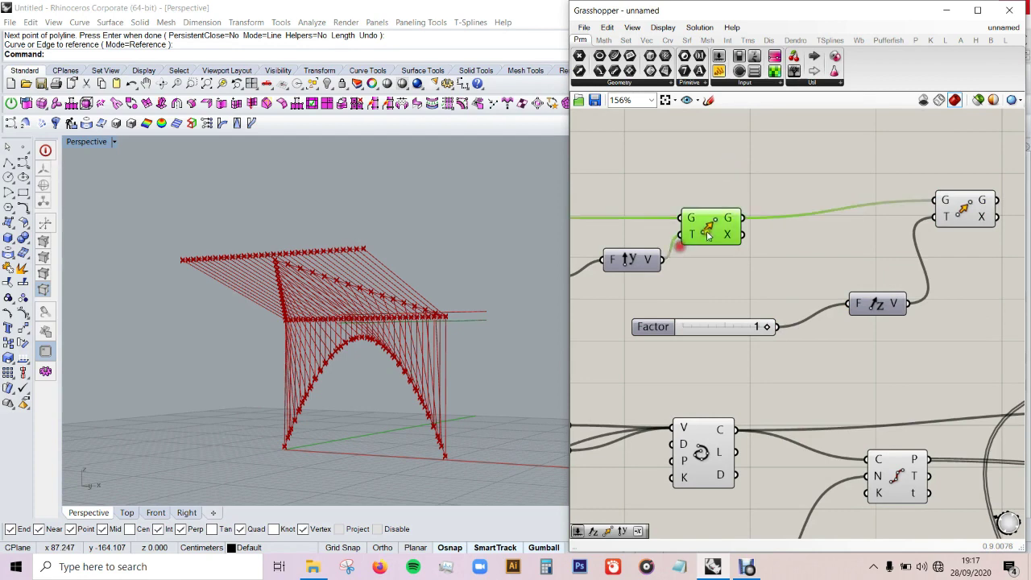
middle_click(702, 224)
mouse_move(529, 301)
right_mouse_down()
mouse_move(456, 343)
mouse_move(461, 328)
right_mouse_up()
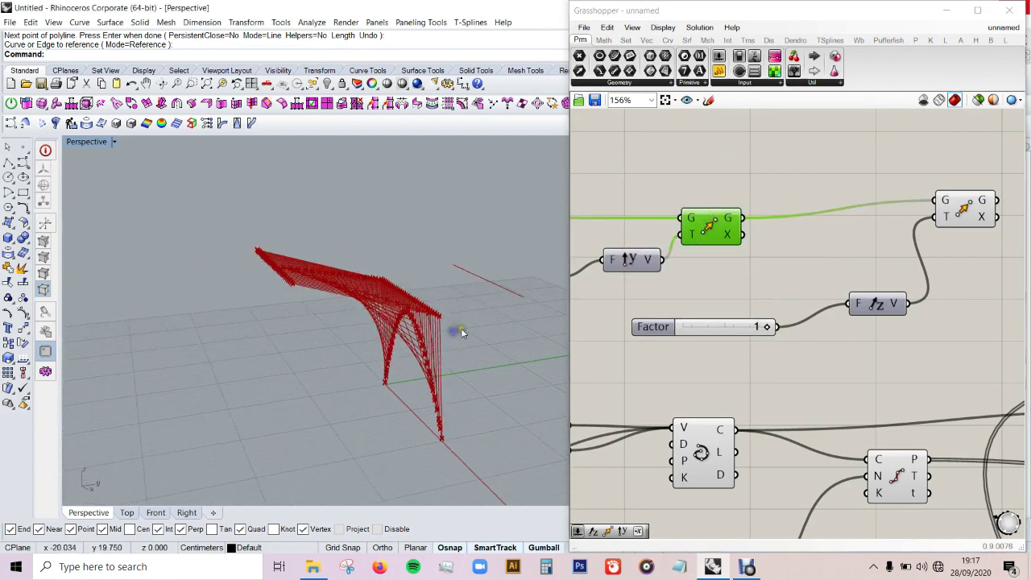
mouse_move(385, 301)
right_mouse_down()
mouse_move(463, 295)
mouse_move(475, 341)
mouse_move(449, 357)
mouse_move(439, 346)
mouse_move(564, 344)
right_mouse_up()
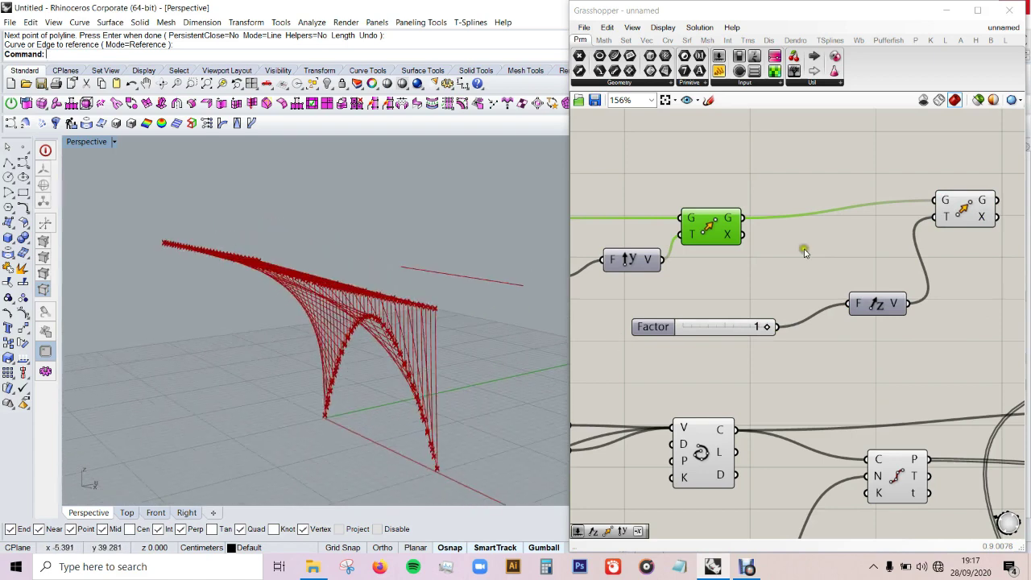
scroll(921, 255, "down", 3)
scroll(859, 246, "up", 1)
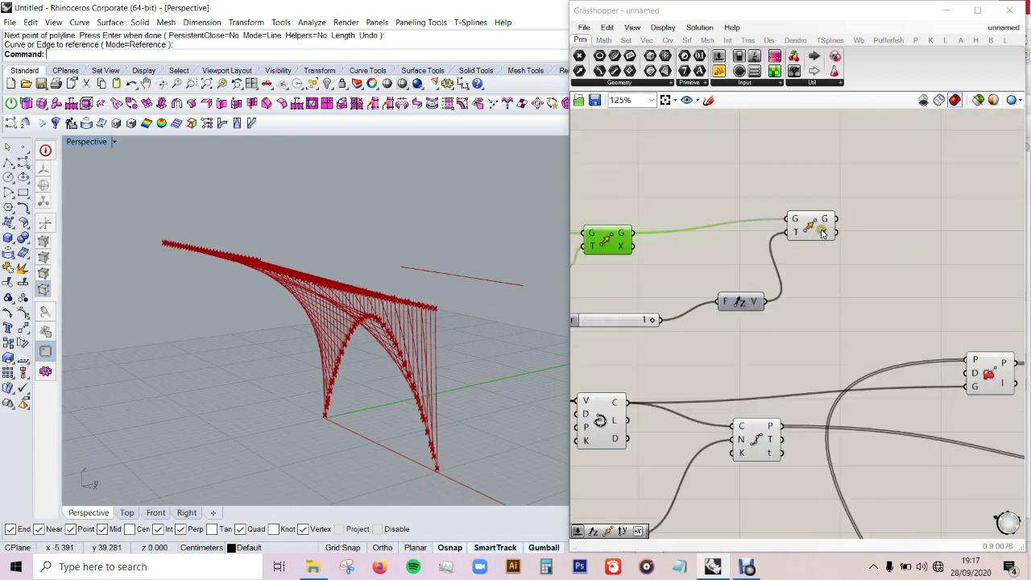
Nudge the second Move into place and set a PolyLine component beside it
left_click(822, 238)
left_click_drag(821, 239, 815, 245)
left_click(899, 249)
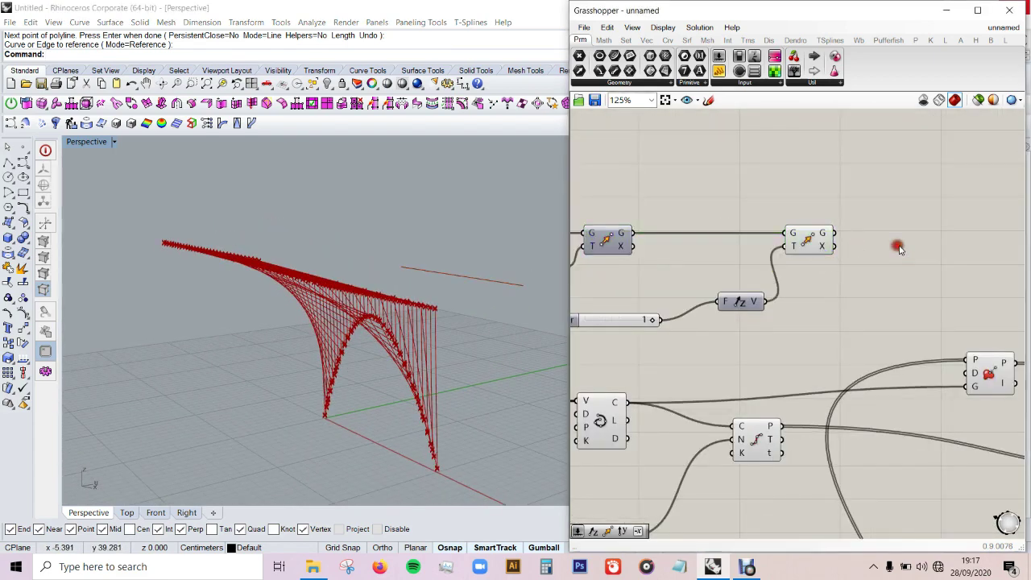
double_click(918, 236)
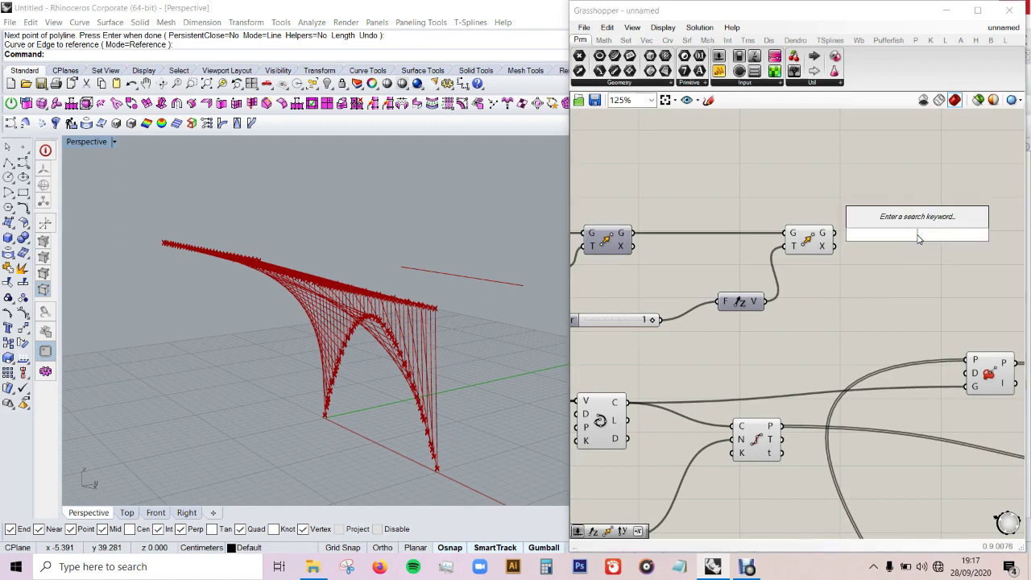
type("pol")
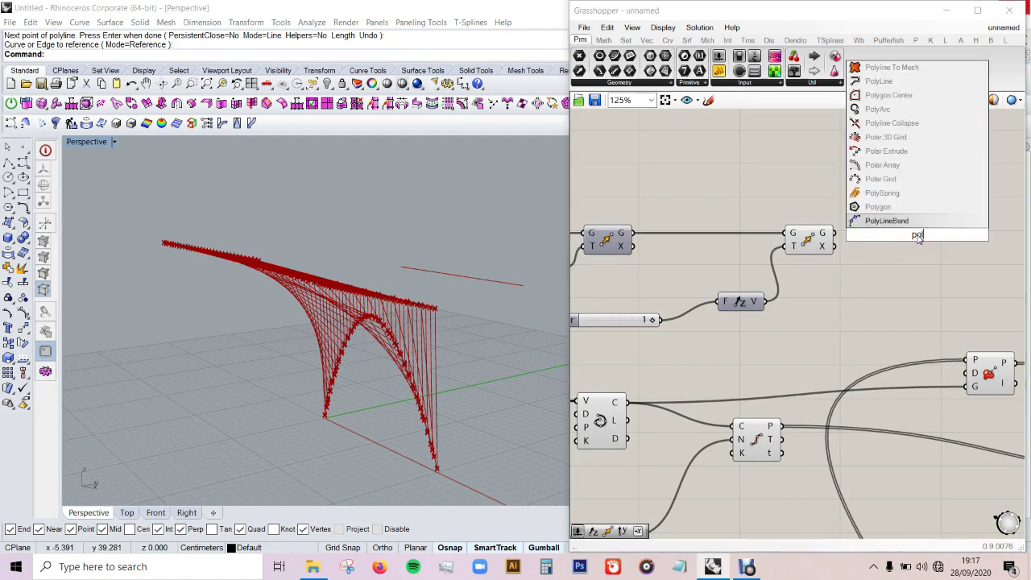
left_click(879, 82)
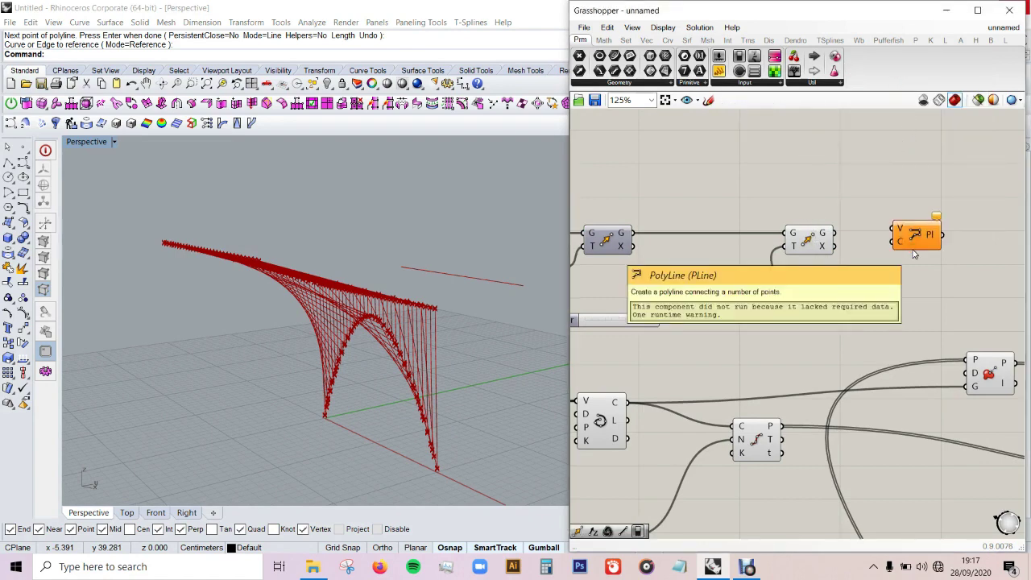
left_click_drag(923, 245, 909, 223)
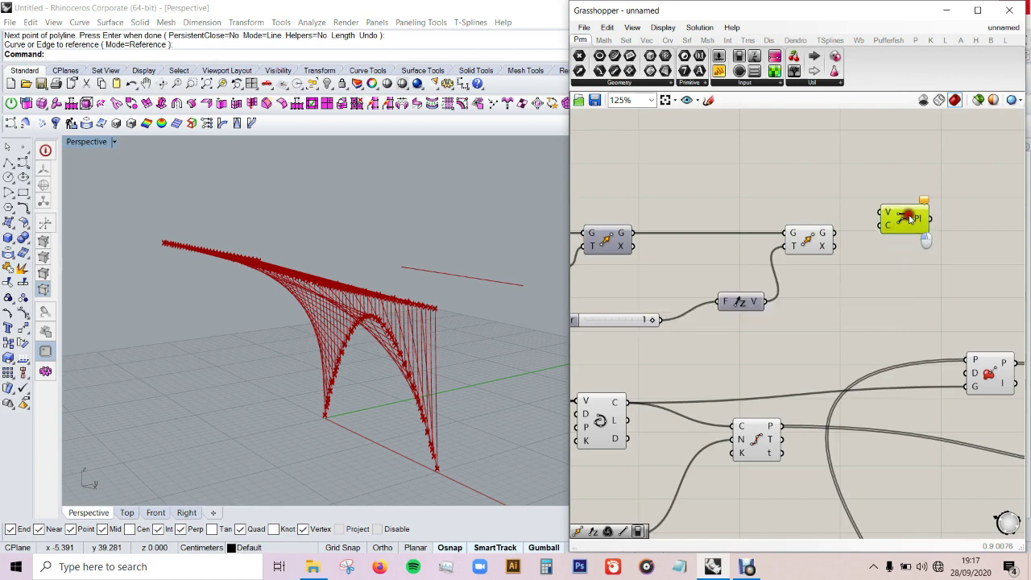
left_click(810, 236)
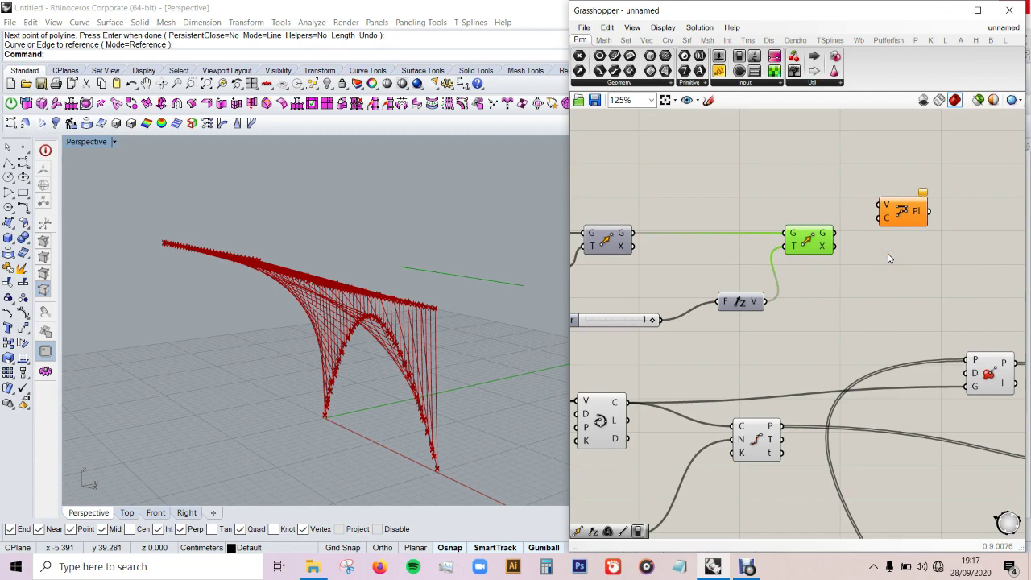
scroll(943, 235, "down", 2)
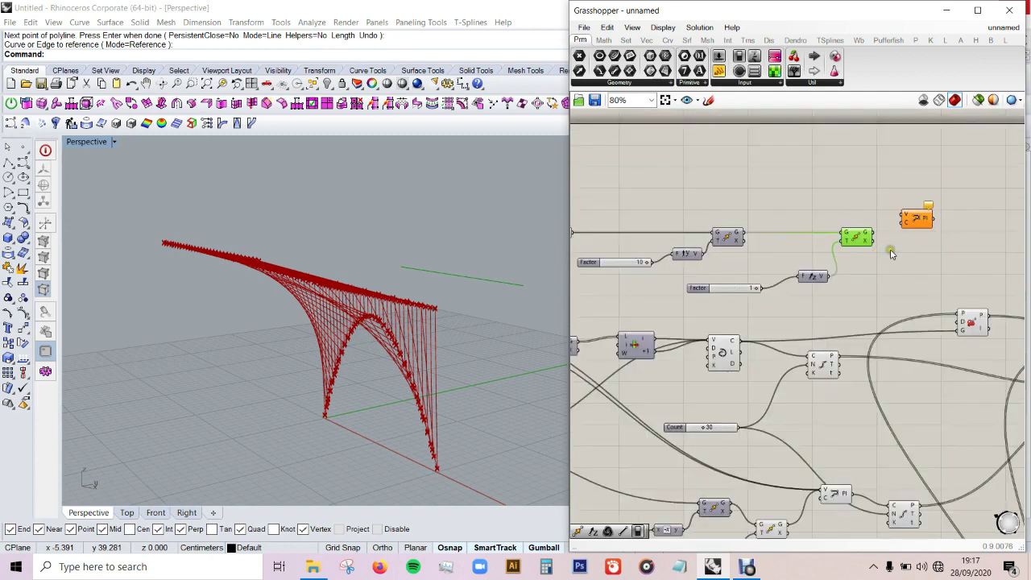
Wire three point outputs into the PolyLine and preview the new roof lines
scroll(936, 234, "down", 1)
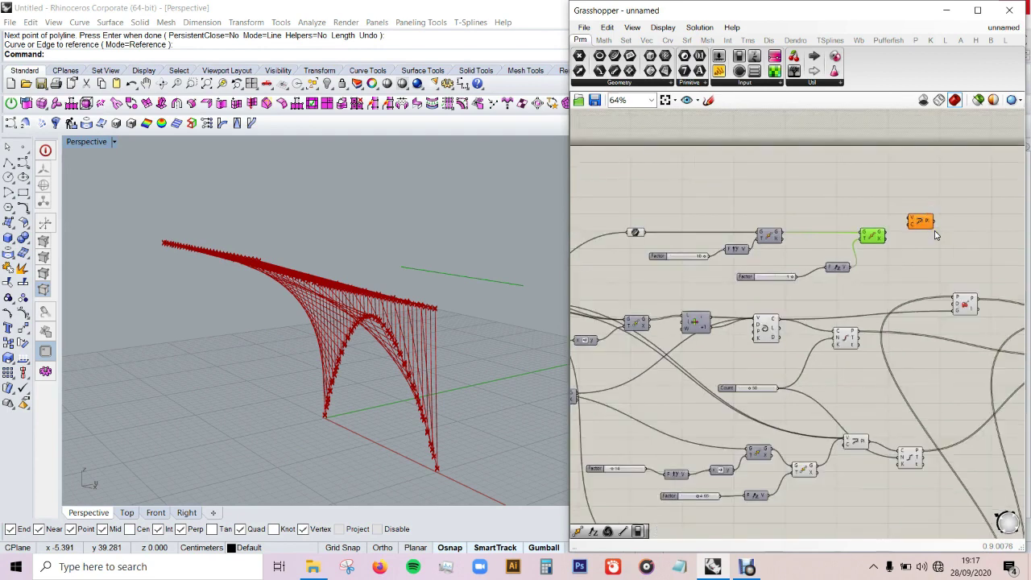
scroll(877, 266, "down", 1)
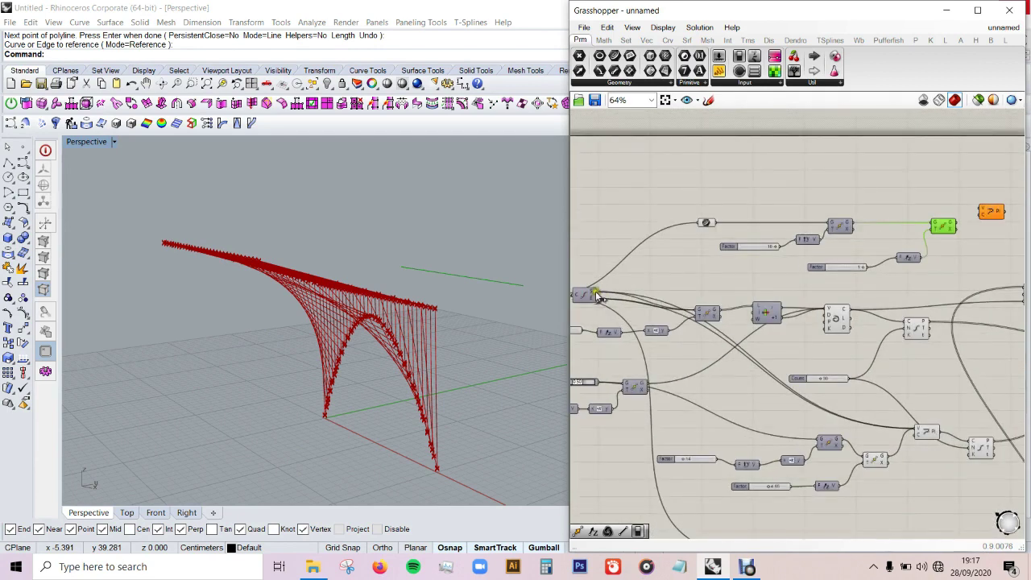
left_click_drag(603, 298, 984, 211)
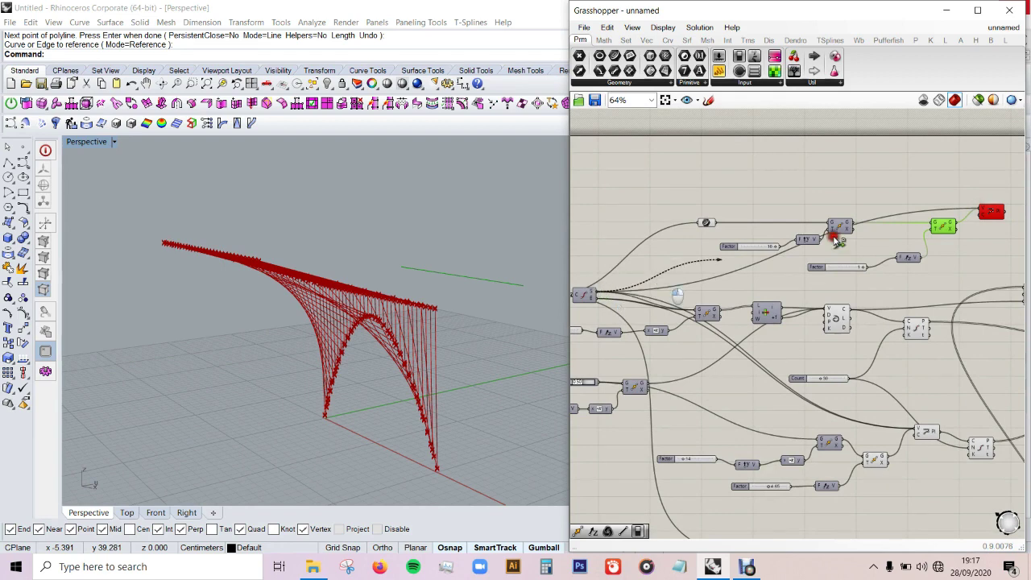
left_click_drag(659, 280, 985, 211)
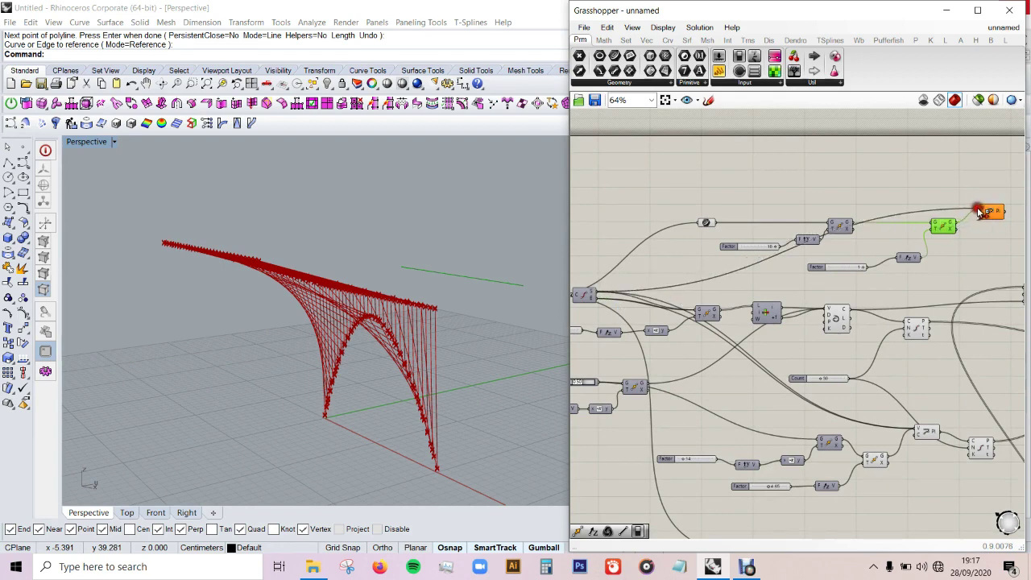
left_click_drag(590, 296, 983, 211)
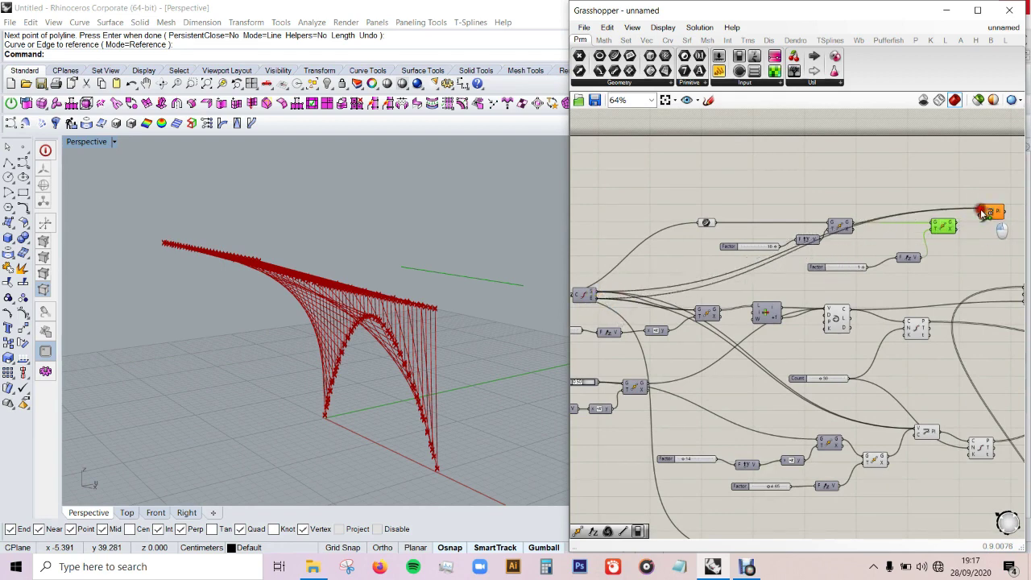
left_click(993, 212)
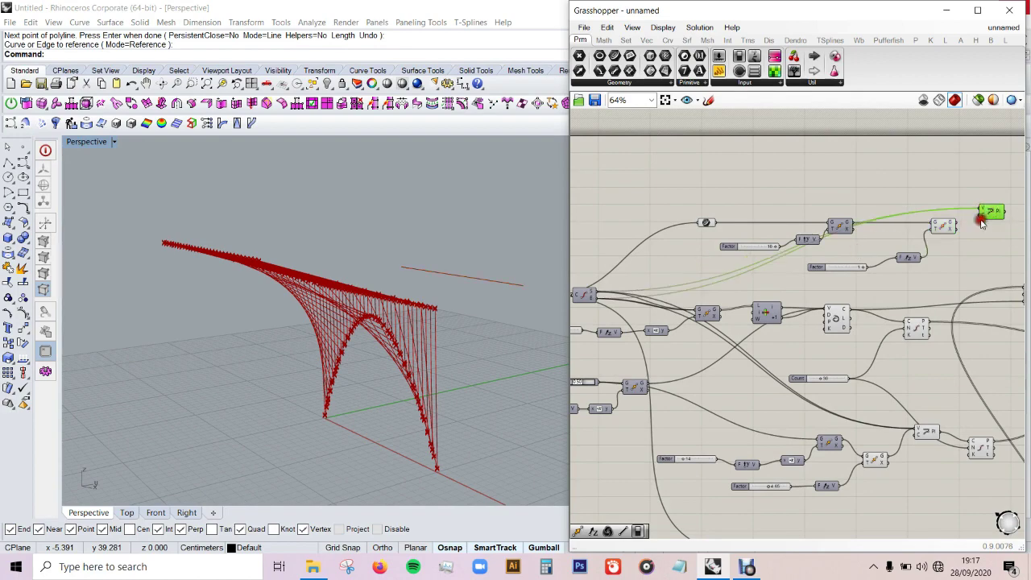
left_click(920, 187)
mouse_move(439, 286)
right_mouse_down()
mouse_move(441, 306)
mouse_move(439, 284)
right_mouse_up()
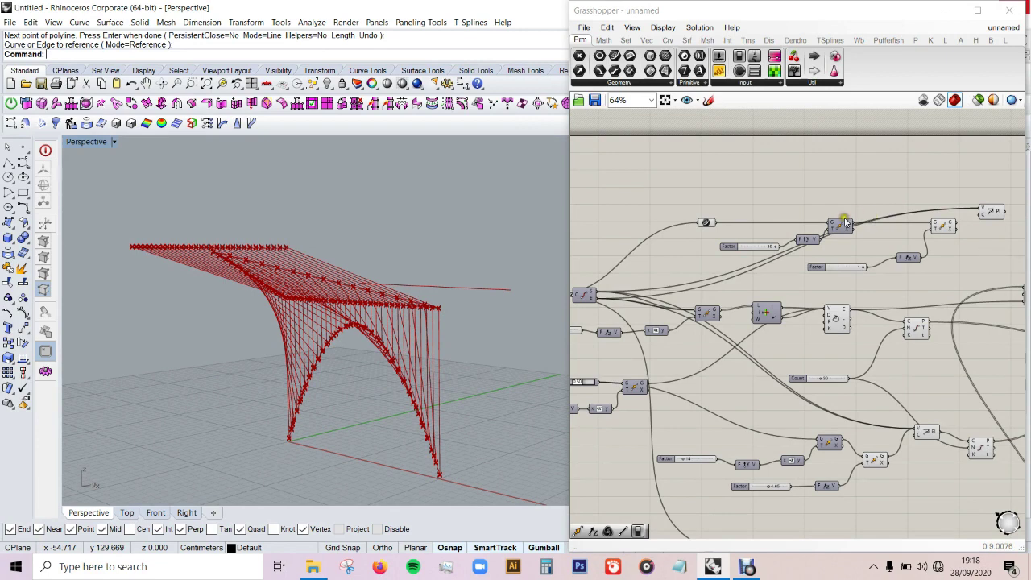
Tidy the definition: reposition the first Move, rewire its lower input, and park a parameter beside the PolyLine
left_click_drag(845, 222, 851, 225)
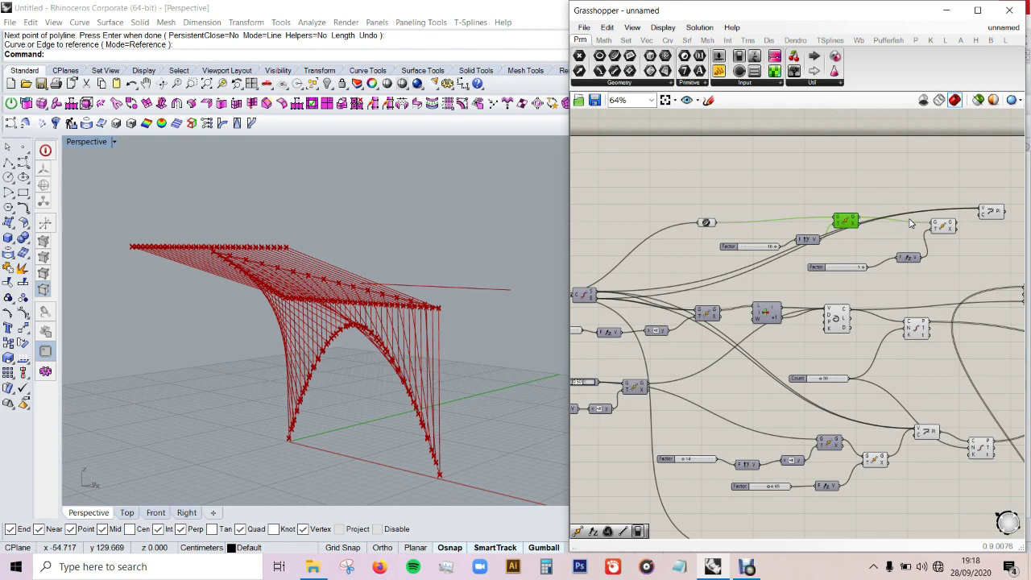
right_click_drag(651, 388, 721, 373)
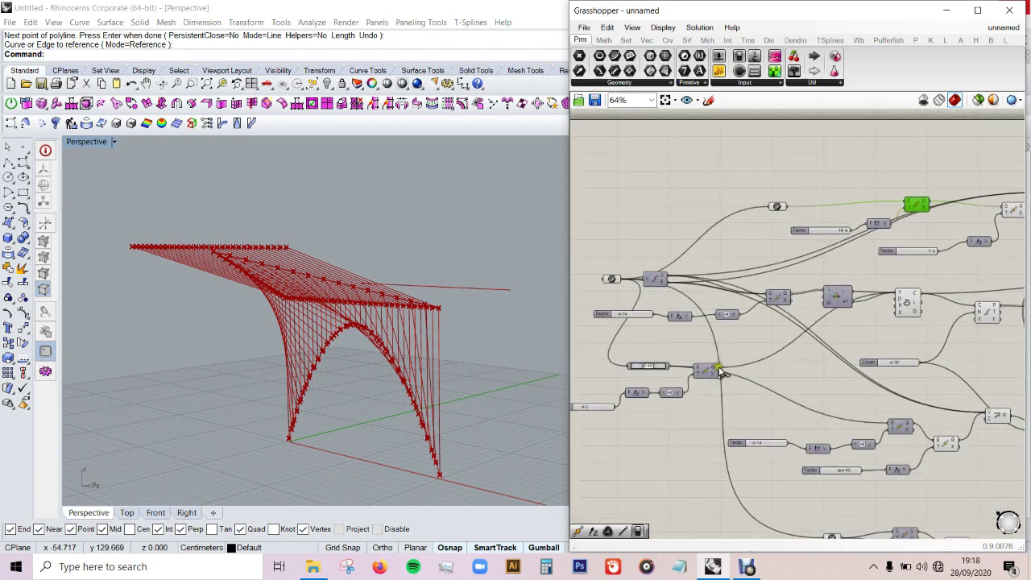
mouse_move(721, 371)
left_mouse_down()
mouse_move(813, 212)
mouse_move(807, 171)
left_mouse_up()
right_click_drag(1026, 212, 894, 232)
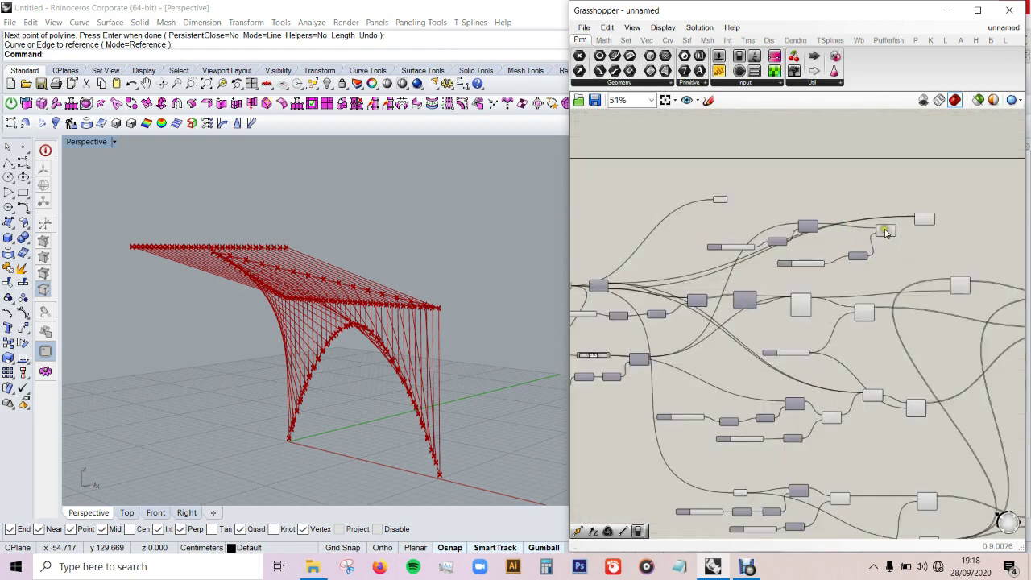
left_click(937, 216)
Replace the PolyLine component with a fresh one and wire the points into its vertices
key("Delete")
double_click(937, 219)
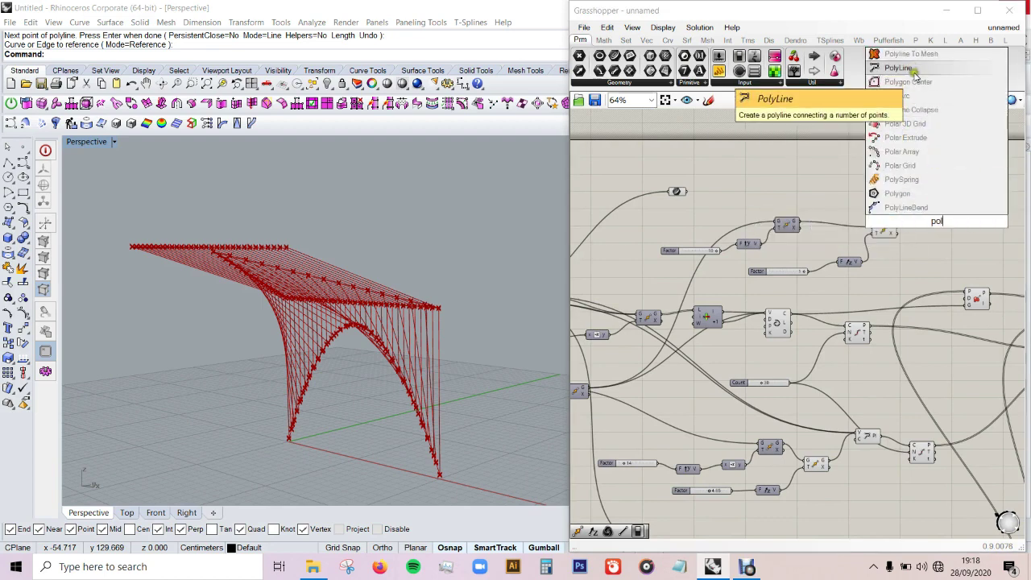
left_click(899, 68)
scroll(974, 234, "down", 2)
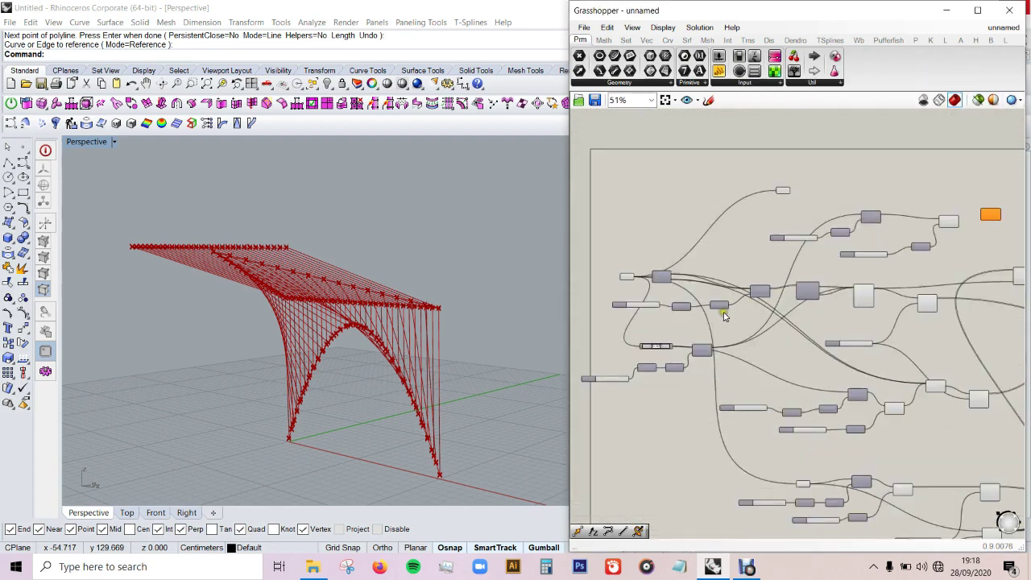
mouse_move(670, 277)
left_mouse_down()
mouse_move(924, 211)
mouse_move(908, 241)
left_mouse_up()
scroll(657, 322, "down", 1)
scroll(924, 211, "up", 3)
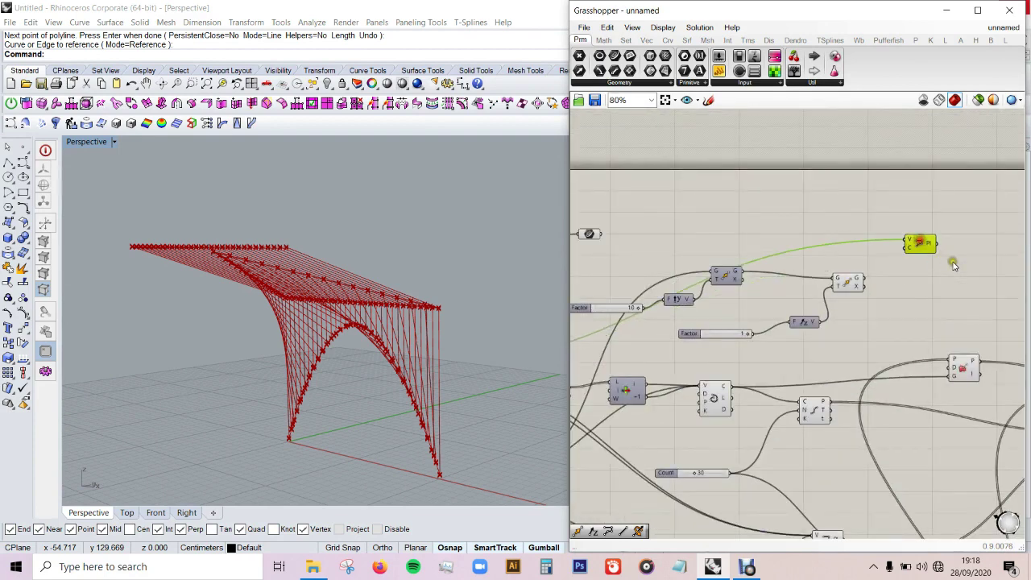
scroll(950, 266, "down", 2)
Wire the End Points (E) output into the PolyLine V input after checking the roof
left_click(885, 276)
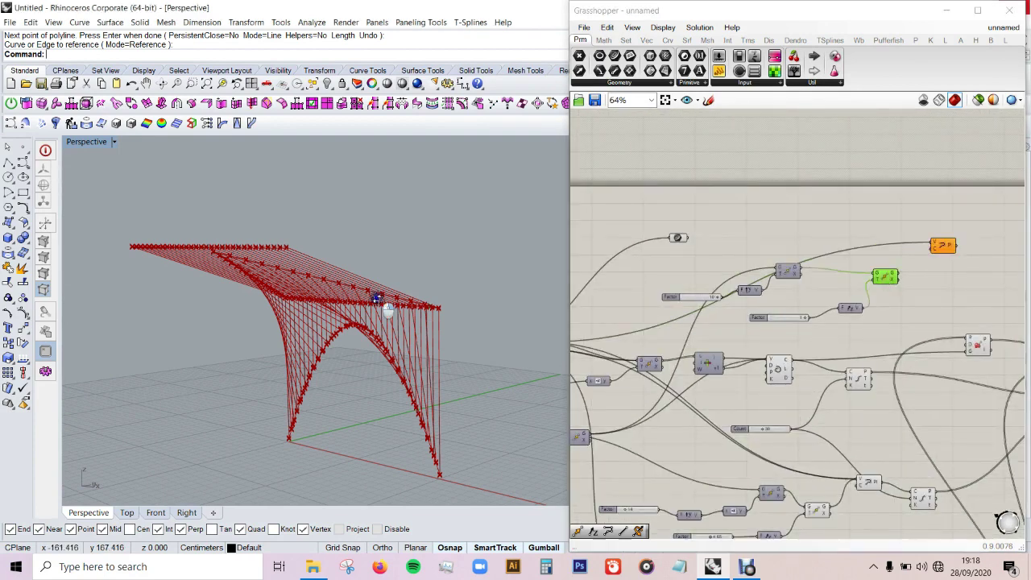
right_click_drag(388, 311, 392, 341)
scroll(907, 278, "up", 1)
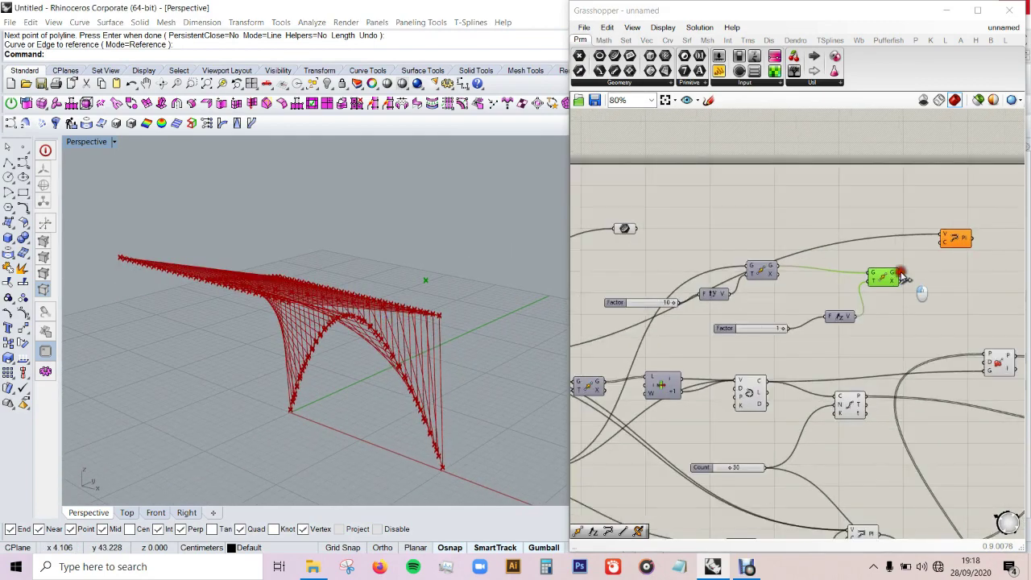
scroll(886, 258, "down", 2)
scroll(683, 325, "up", 3)
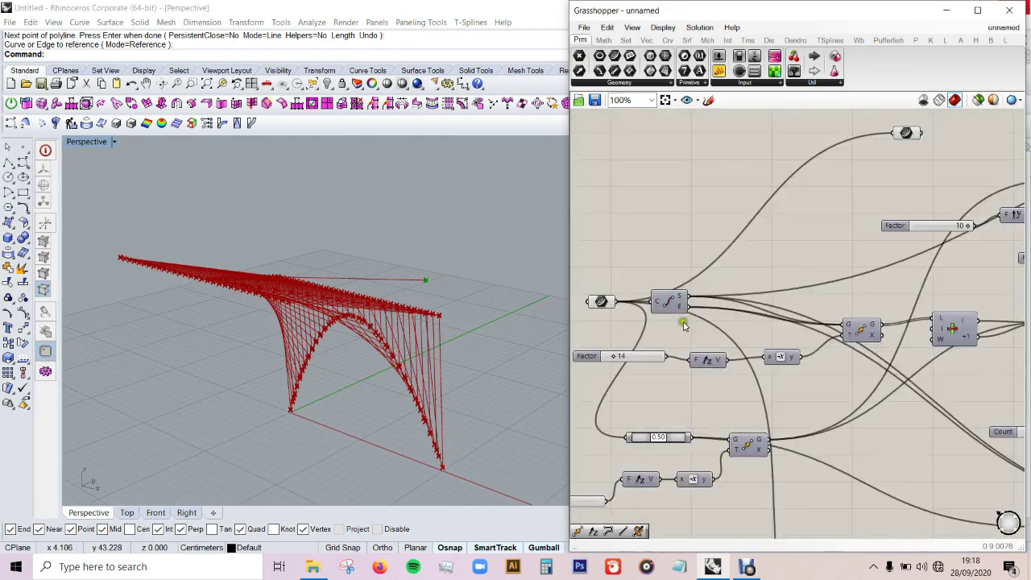
scroll(796, 304, "down", 3)
scroll(873, 264, "up", 3)
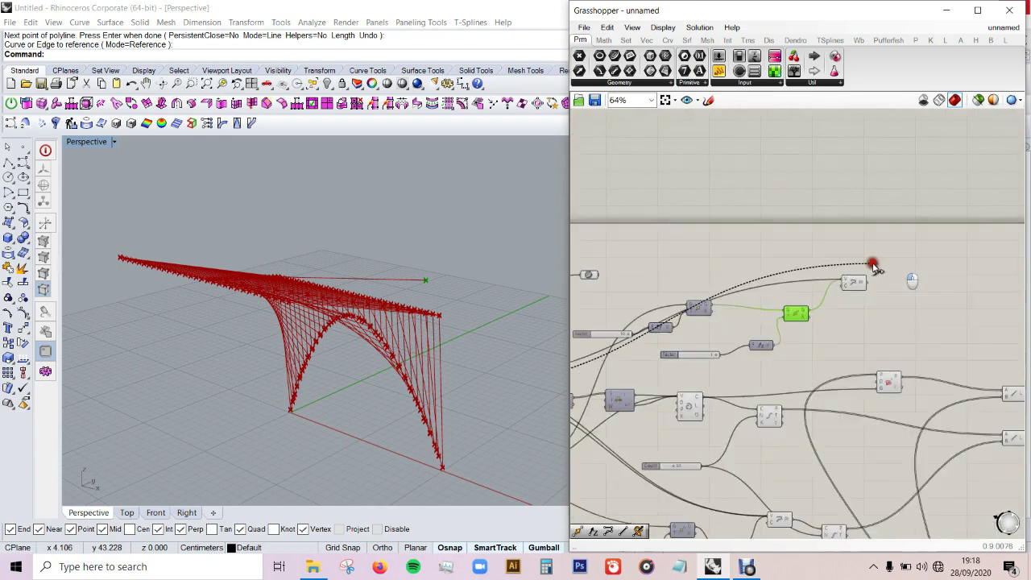
left_click_drag(715, 318, 830, 288)
scroll(935, 254, "down", 4)
scroll(846, 246, "down", 1)
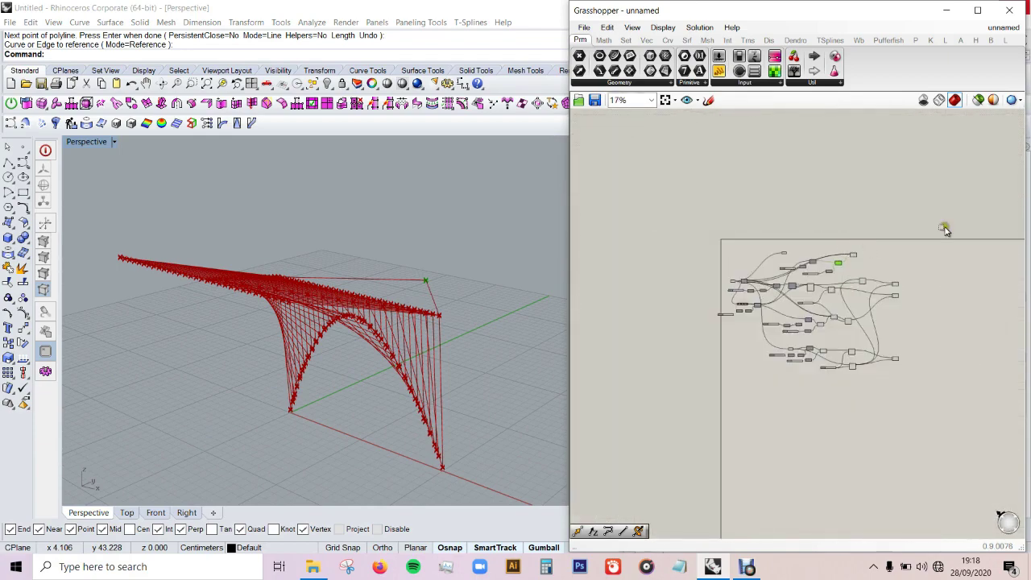
Tidy the canvas and nudge the PLine component up slightly
left_click_drag(943, 228, 706, 469)
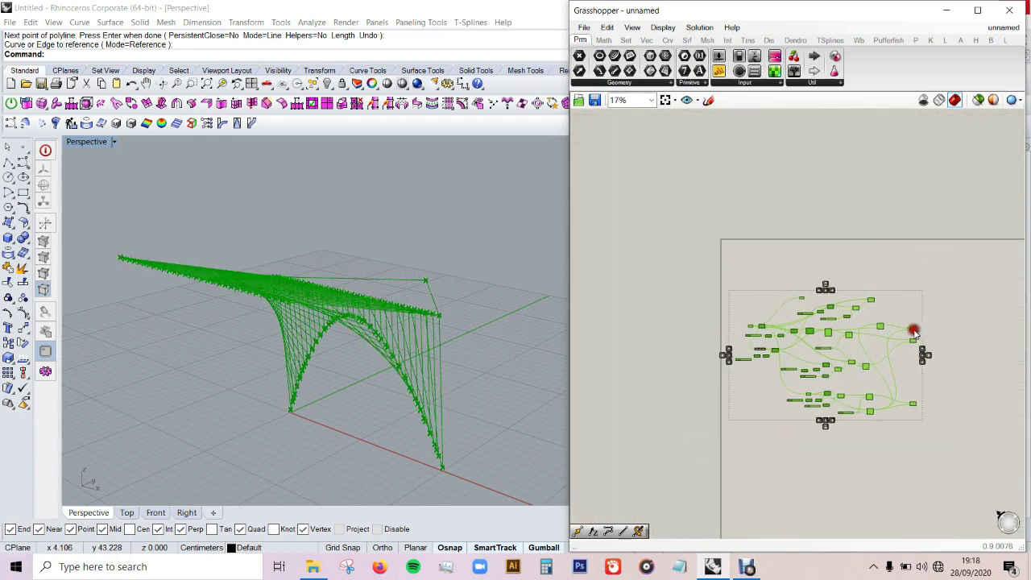
left_click_drag(897, 286, 941, 328)
scroll(902, 315, "up", 5)
scroll(886, 300, "up", 1)
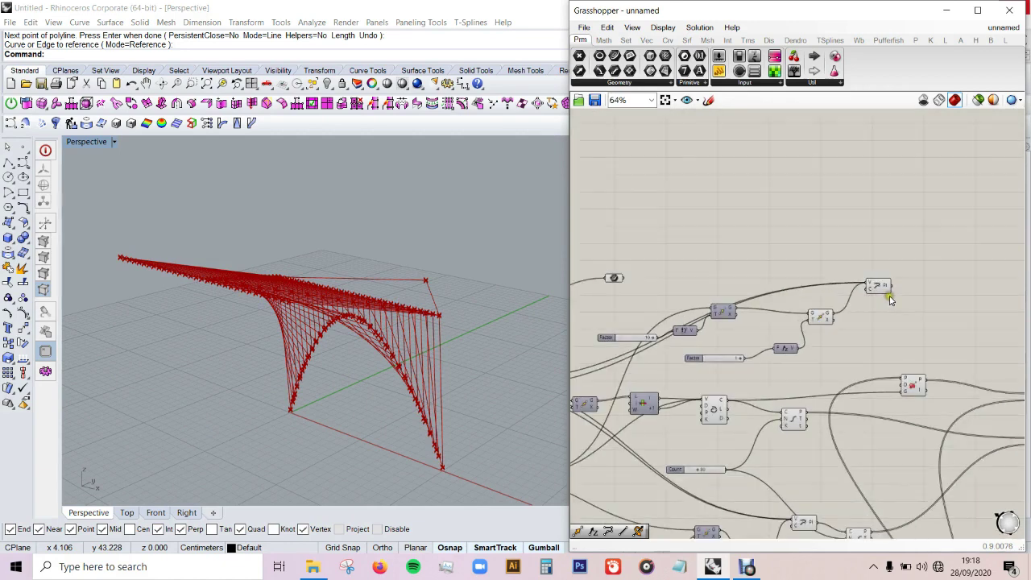
left_click_drag(883, 290, 883, 282)
left_click(939, 287)
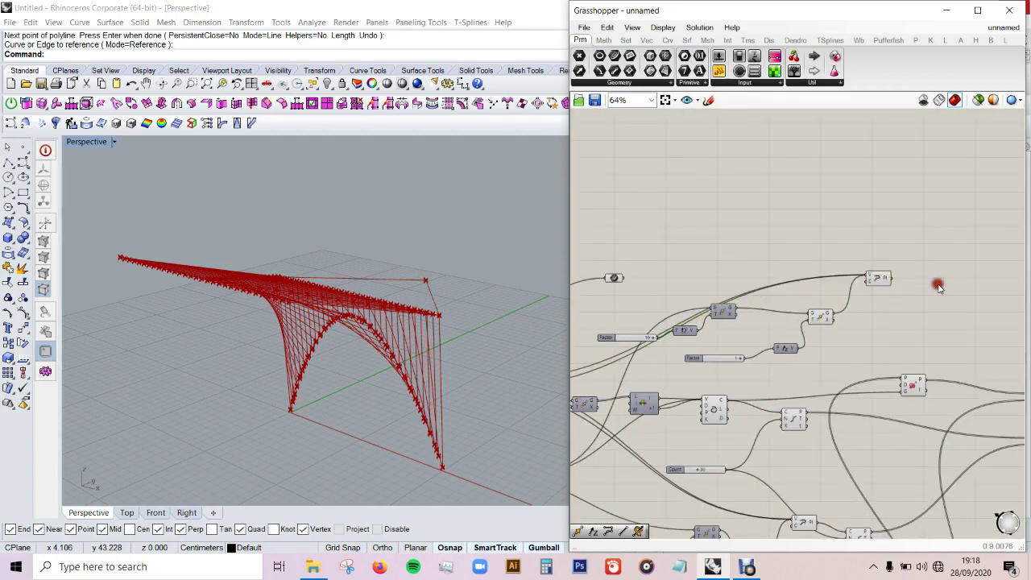
Add a Divide Curve component via 'div' and feed the polyline into its C input
double_click(953, 276)
type("div")
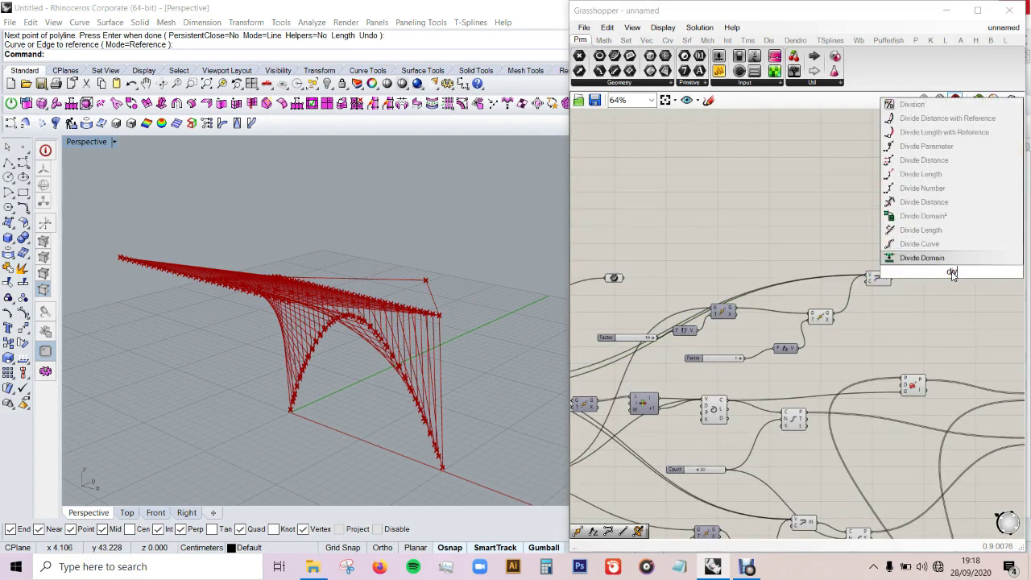
left_click(940, 245)
left_click_drag(938, 266, 971, 276)
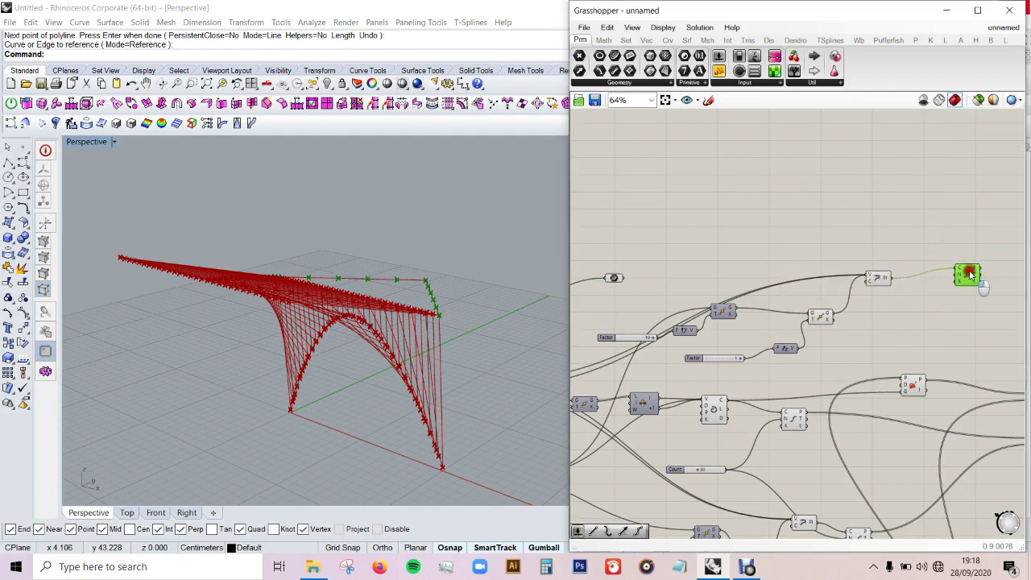
Create a Number Slider set to 30 and wire it into the division count N
scroll(931, 296, "up", 3)
double_click(916, 315)
type("30")
key("Return")
left_click_drag(965, 319, 972, 266)
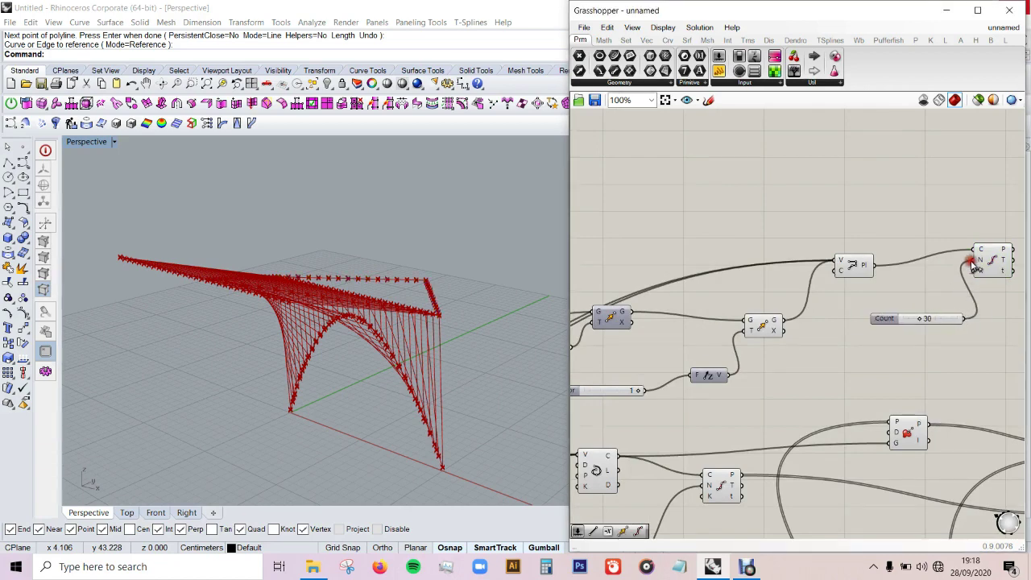
Move the 30 slider beside Divide Curve and the curve parameter into open space
left_click_drag(883, 320, 869, 222)
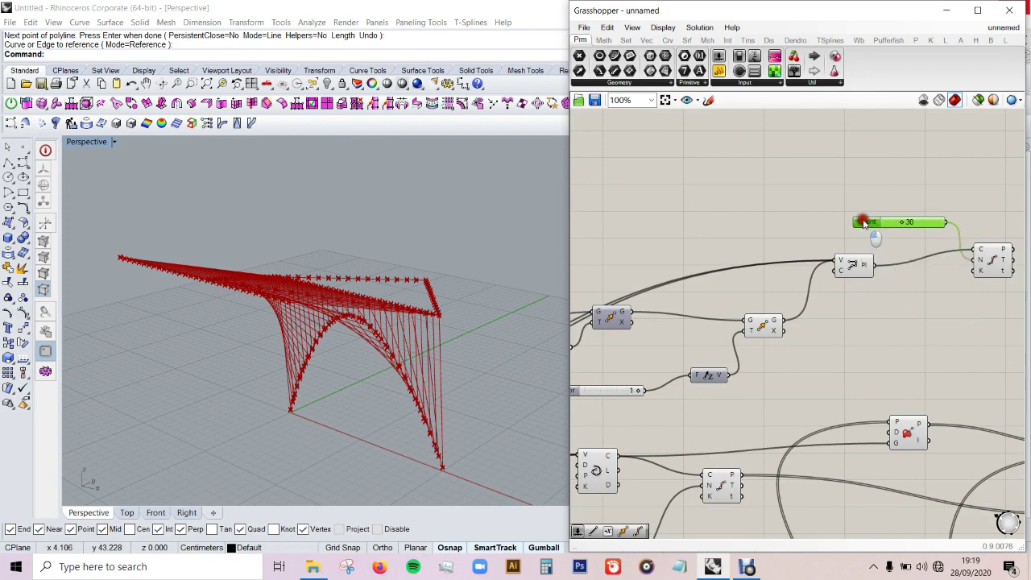
scroll(755, 218, "down", 3)
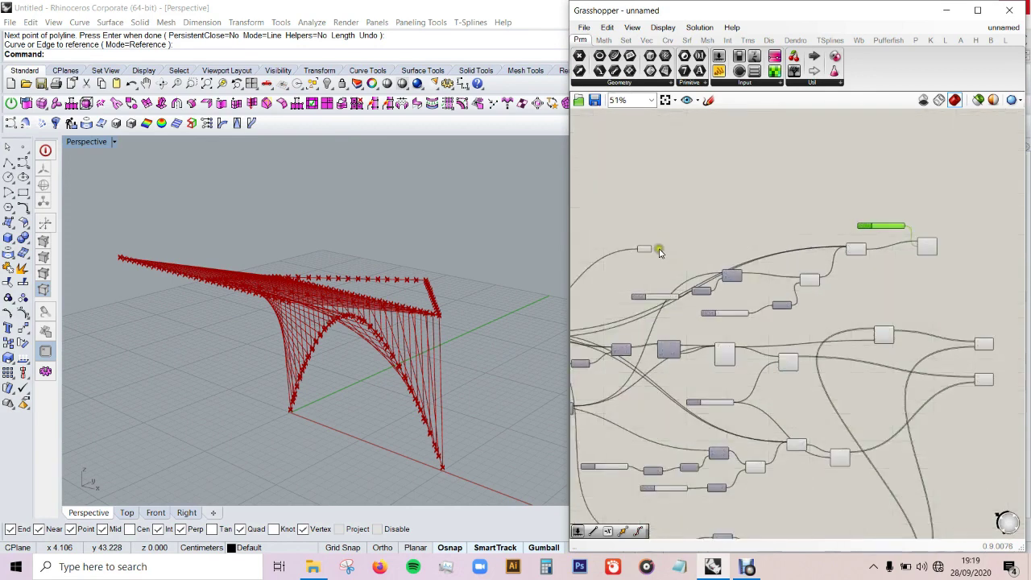
left_click_drag(644, 247, 795, 185)
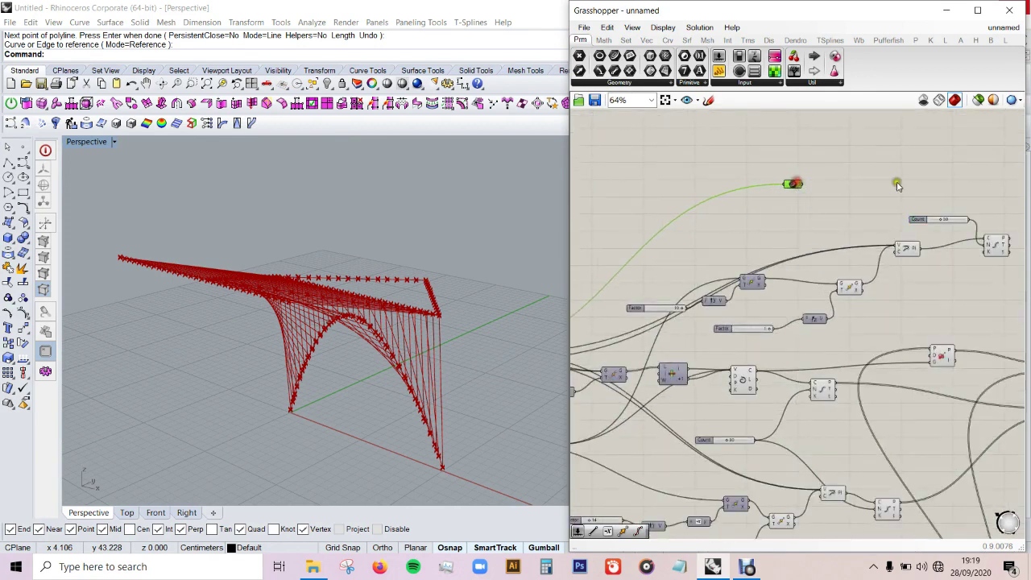
scroll(887, 185, "up", 1)
double_click(882, 180)
Add a Move component lifting the referenced curve along the vertical F(z)V vector
type("mo")
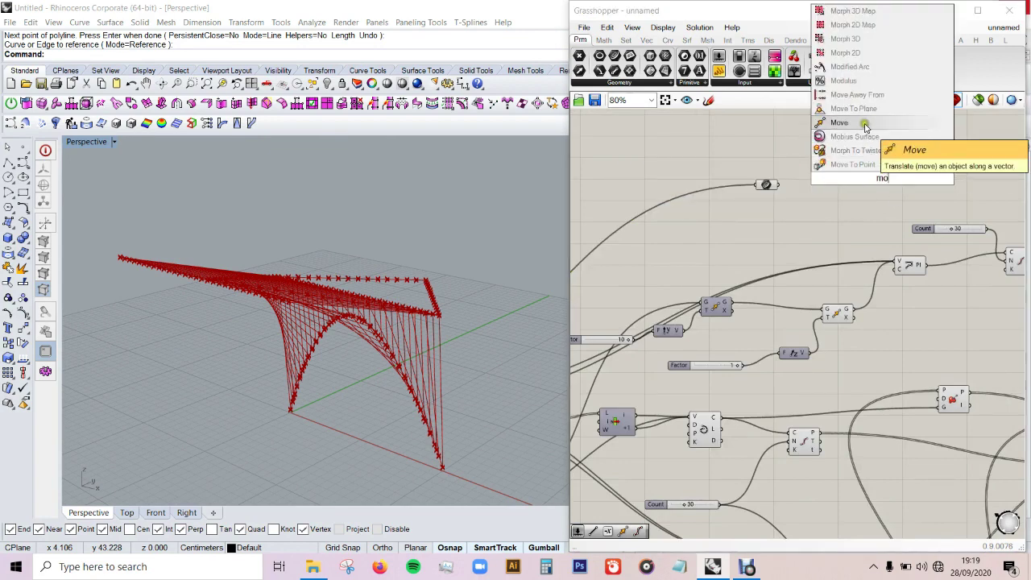
left_click(866, 127)
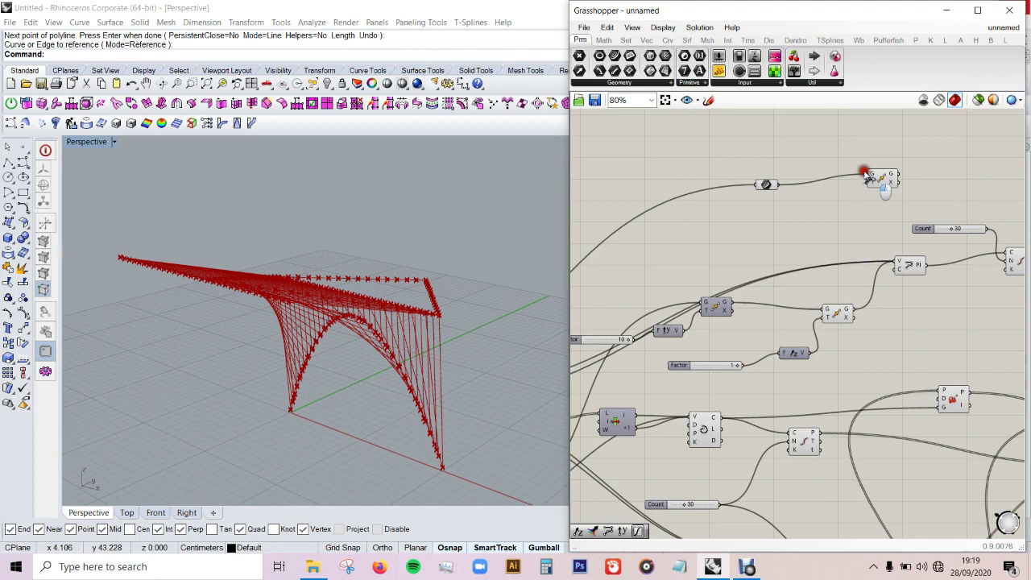
left_click_drag(878, 178, 770, 200)
left_click(765, 184, "shift")
left_click(812, 223)
left_click_drag(684, 331, 757, 204)
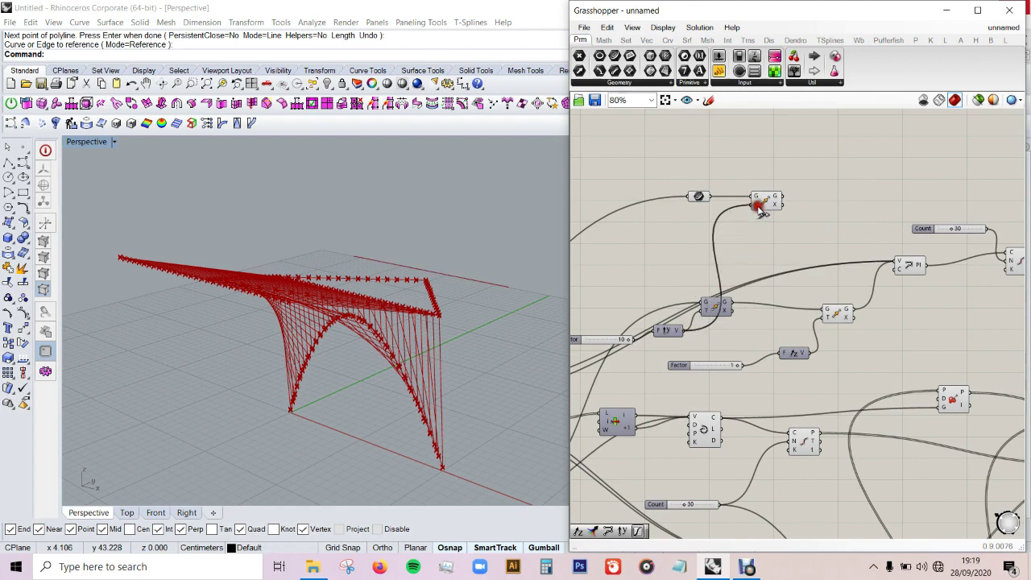
right_click_drag(382, 265, 407, 320)
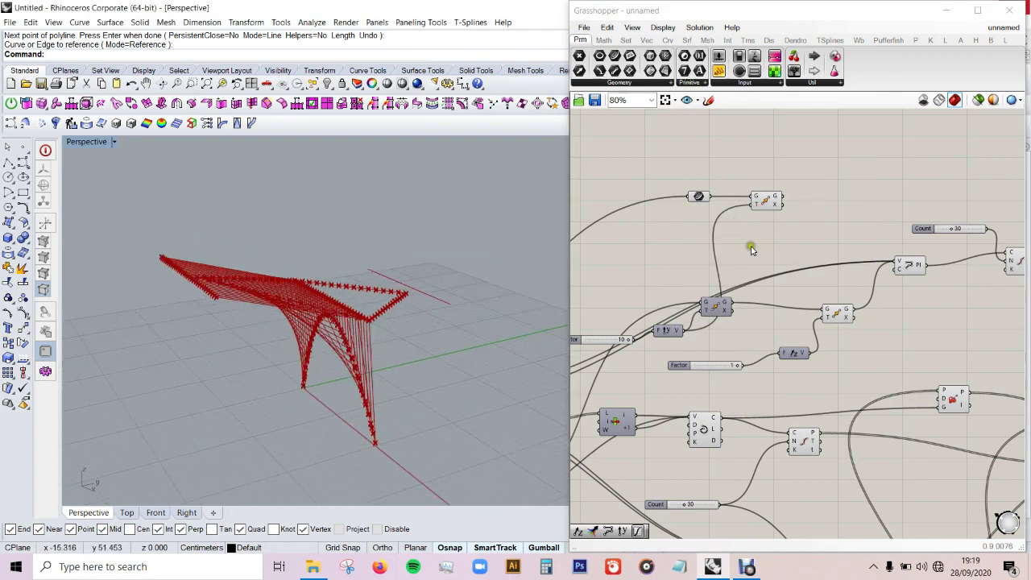
Add a second Move component fed by the first Move's G output
double_click(841, 197)
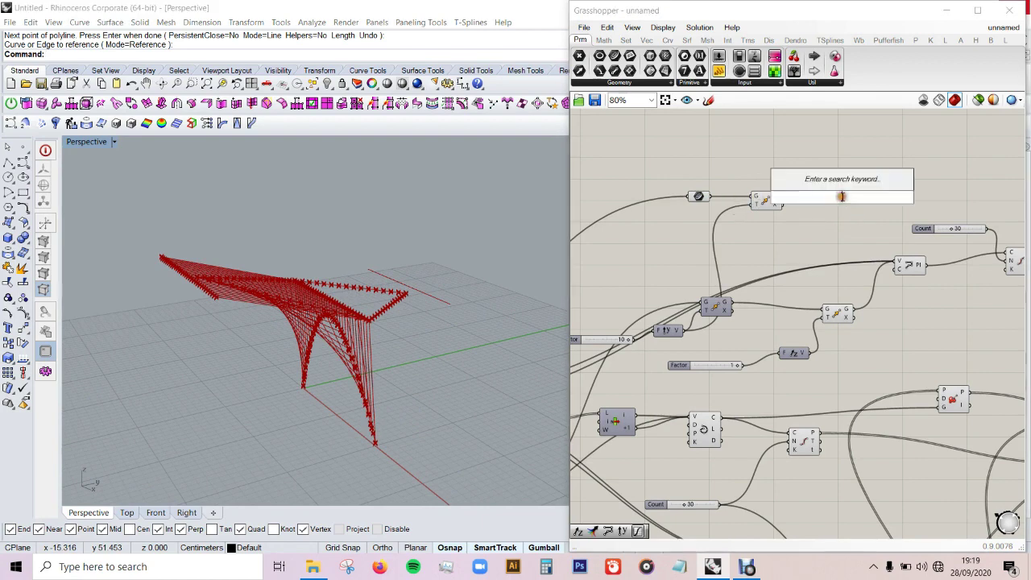
type("move")
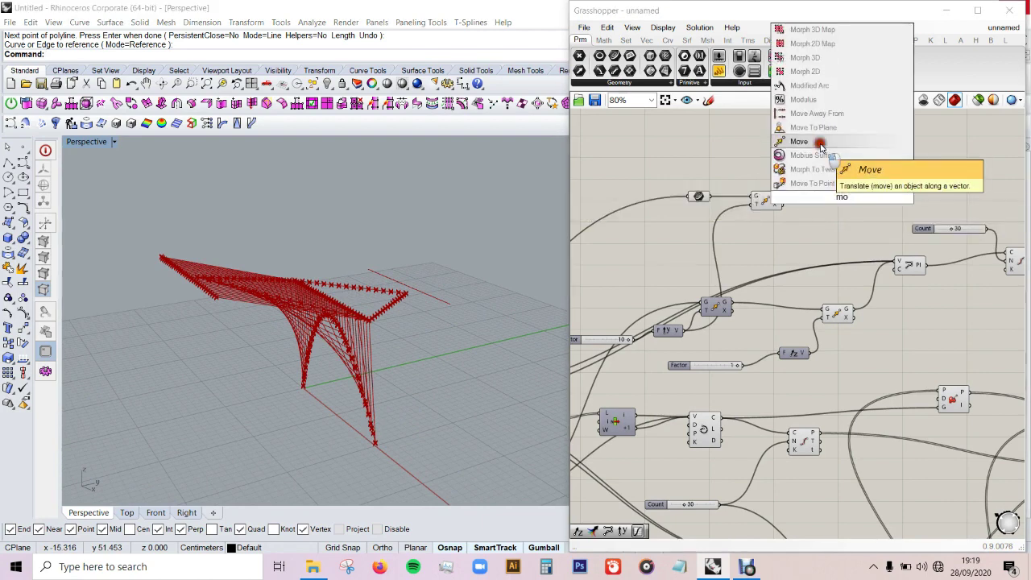
key("Return")
left_click_drag(838, 197, 877, 167)
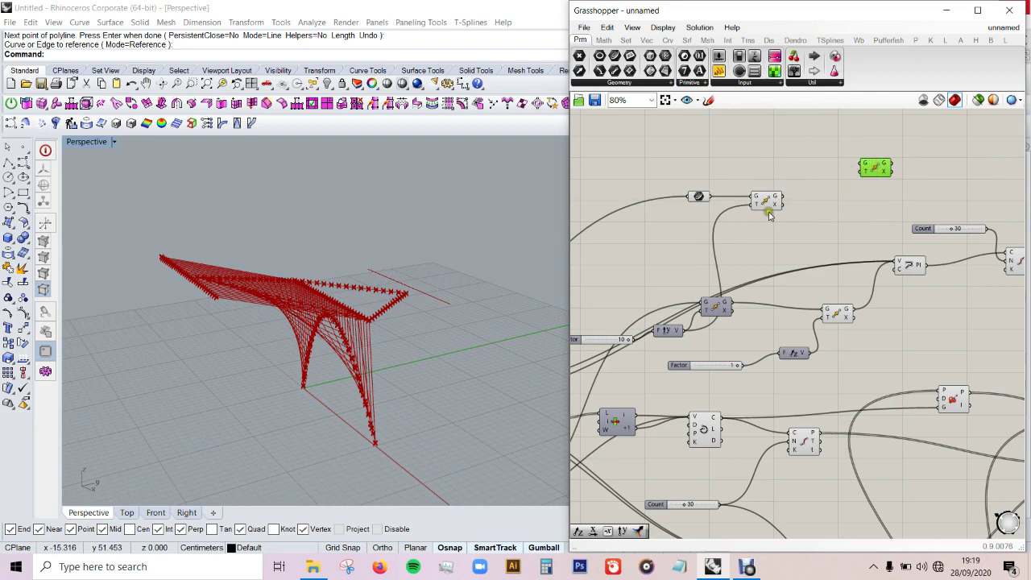
left_click_drag(782, 197, 861, 164)
scroll(836, 184, "up", 2)
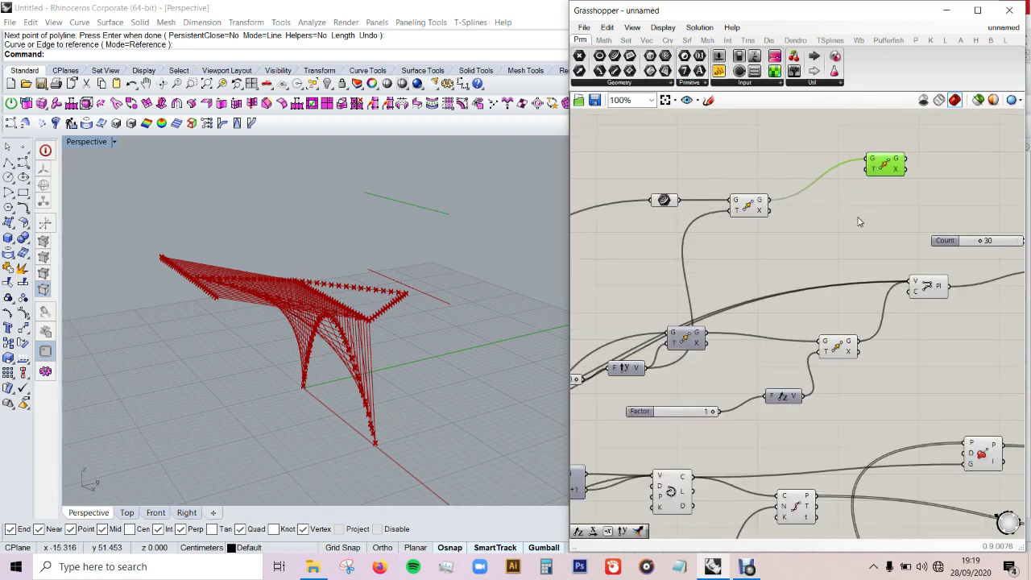
scroll(859, 211, "up", 1)
scroll(846, 227, "up", 1)
double_click(819, 232)
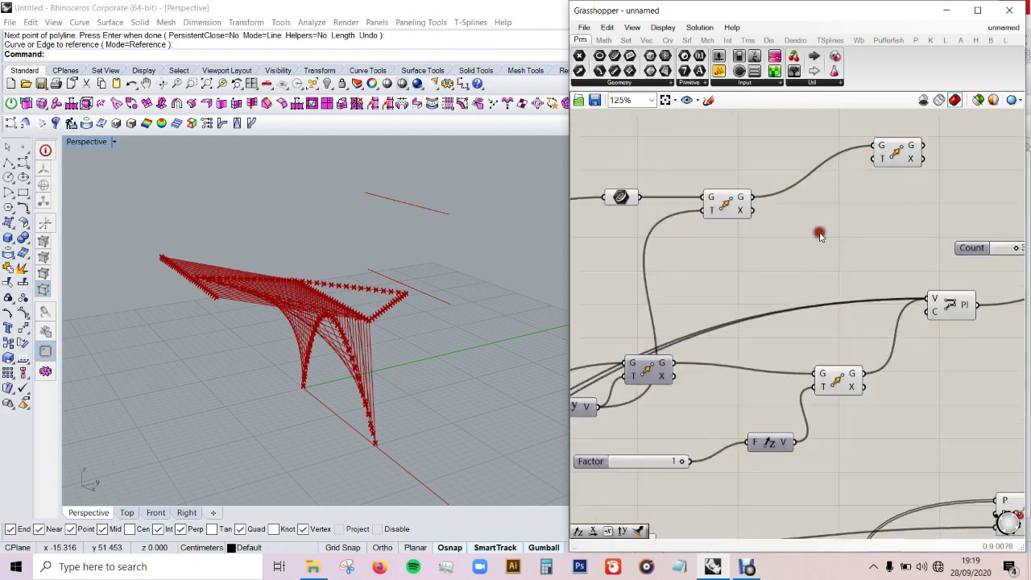
Add Unit Z and Negative components and feed the negated vector into the second Move's T
type("line")
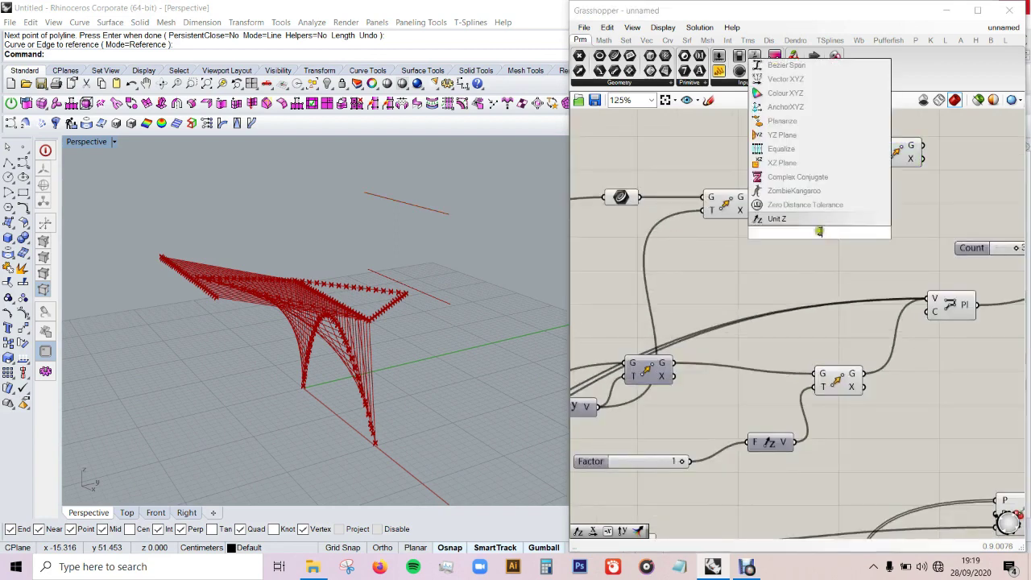
left_click(816, 223)
double_click(867, 232)
type("negative")
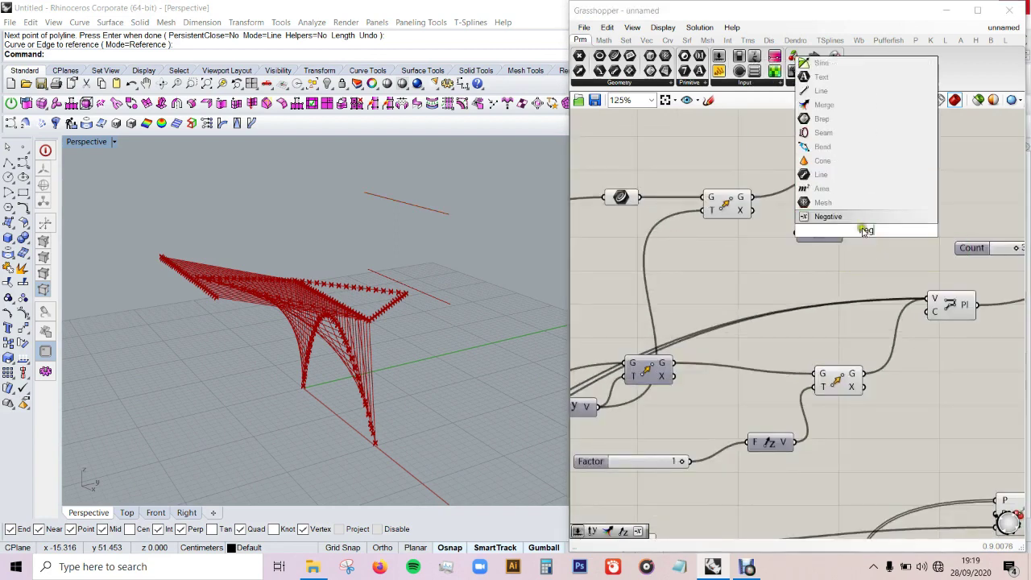
key("Return")
left_click_drag(842, 236, 826, 241)
mouse_move(890, 232)
left_mouse_down()
mouse_move(866, 165)
mouse_move(881, 158)
left_mouse_up()
Select the second Move and orbit the Perspective view to inspect the lowered line copy
left_click(917, 156)
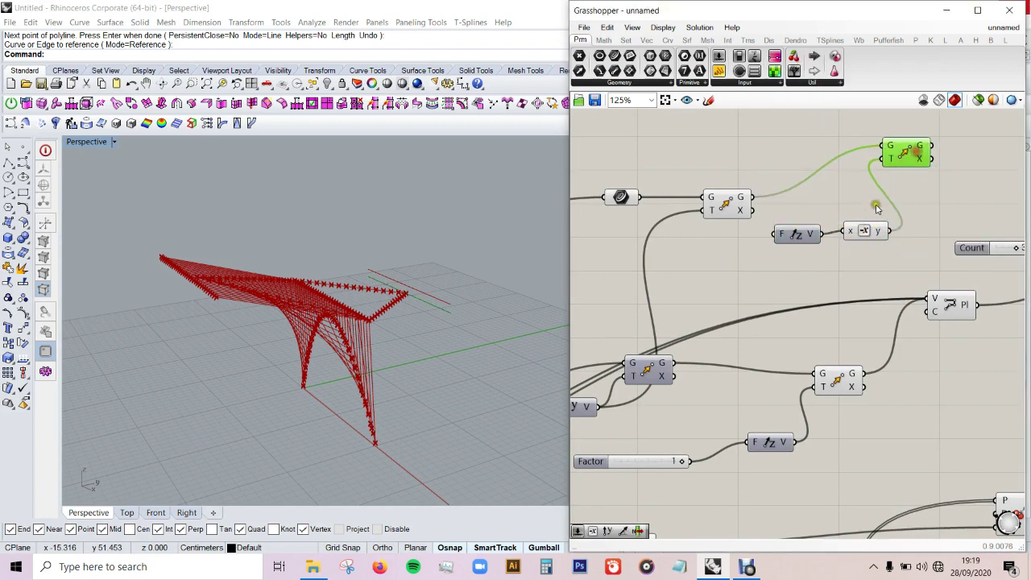
scroll(911, 160, "down", 2)
middle_click(794, 202)
left_click(830, 164)
mouse_move(339, 253)
right_mouse_down()
mouse_move(476, 331)
mouse_move(446, 307)
mouse_move(469, 320)
mouse_move(357, 314)
right_mouse_up()
scroll(476, 330, "up", 3)
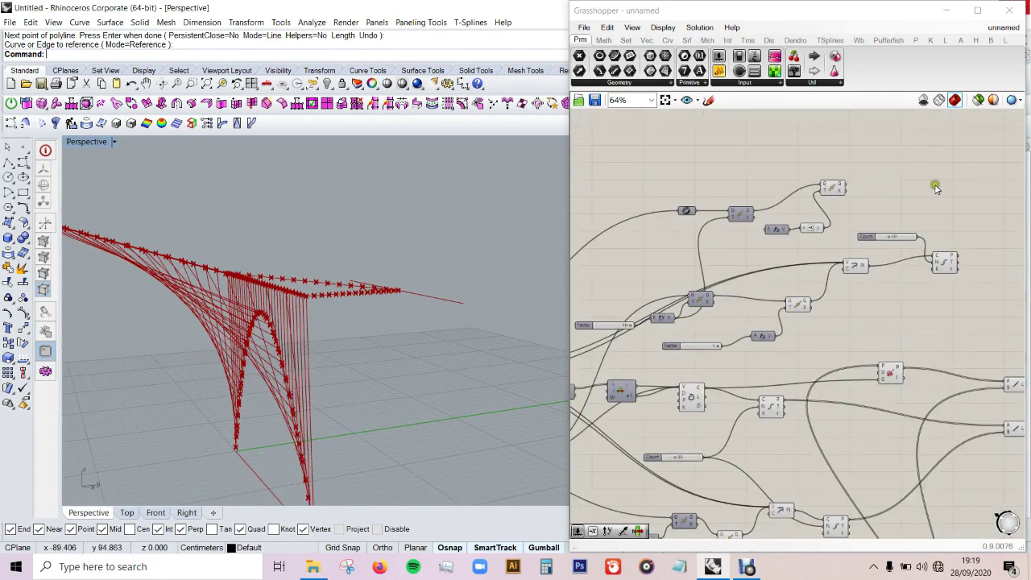
Add a Divide Curve for the lowered line copy, with its count from the 30 slider
right_click_drag(935, 184, 846, 200)
left_click(822, 187)
mouse_move(822, 187)
left_mouse_down()
mouse_move(882, 181)
mouse_move(834, 190)
left_mouse_up()
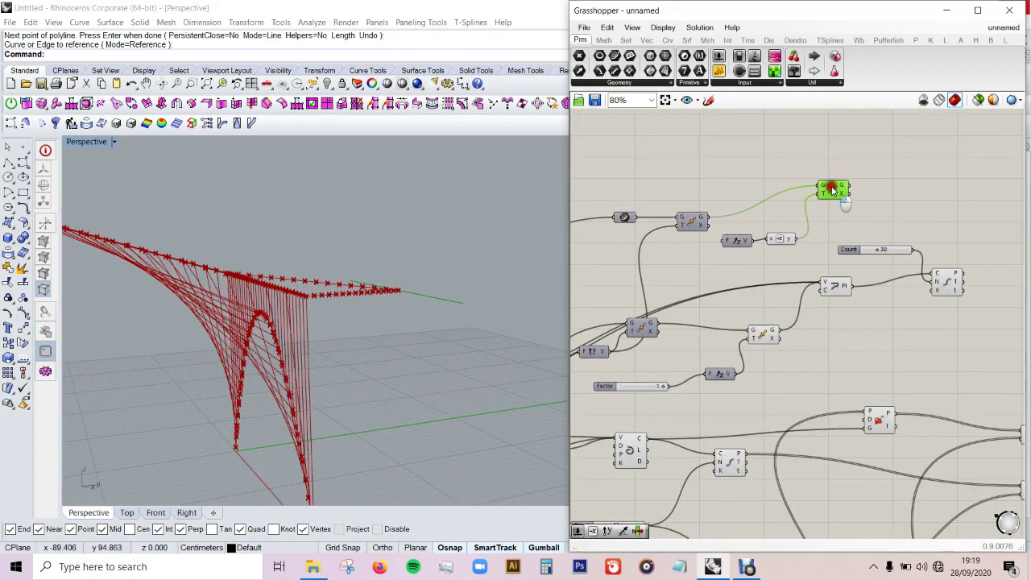
double_click(936, 189)
type("div")
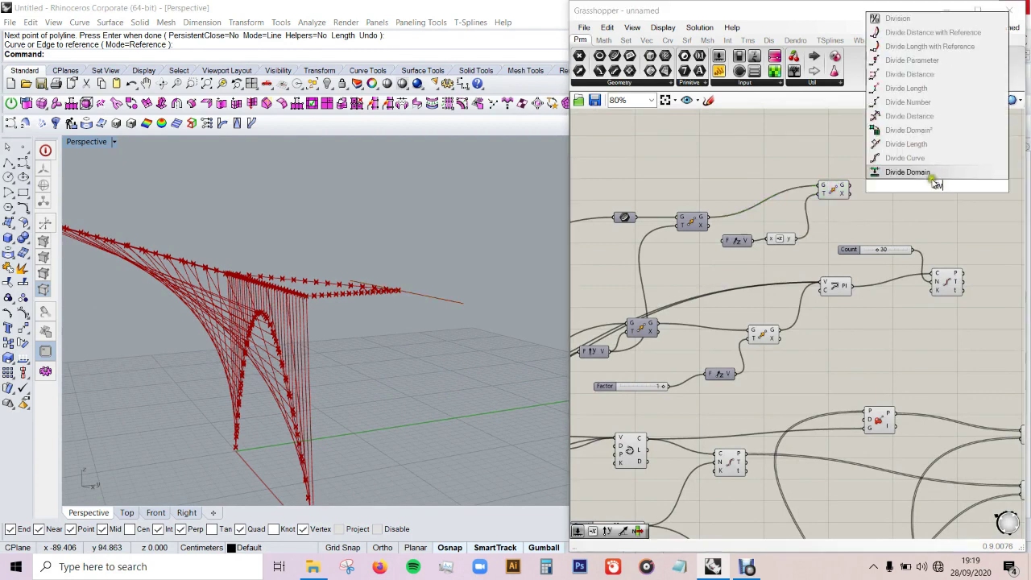
left_click(927, 158)
left_click_drag(864, 185, 926, 178)
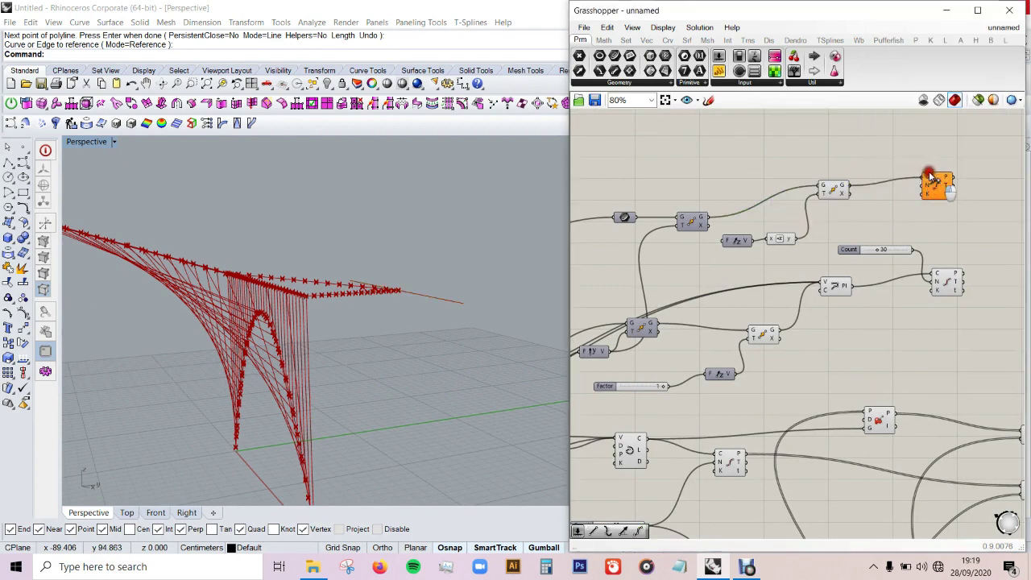
left_click_drag(914, 247, 948, 190)
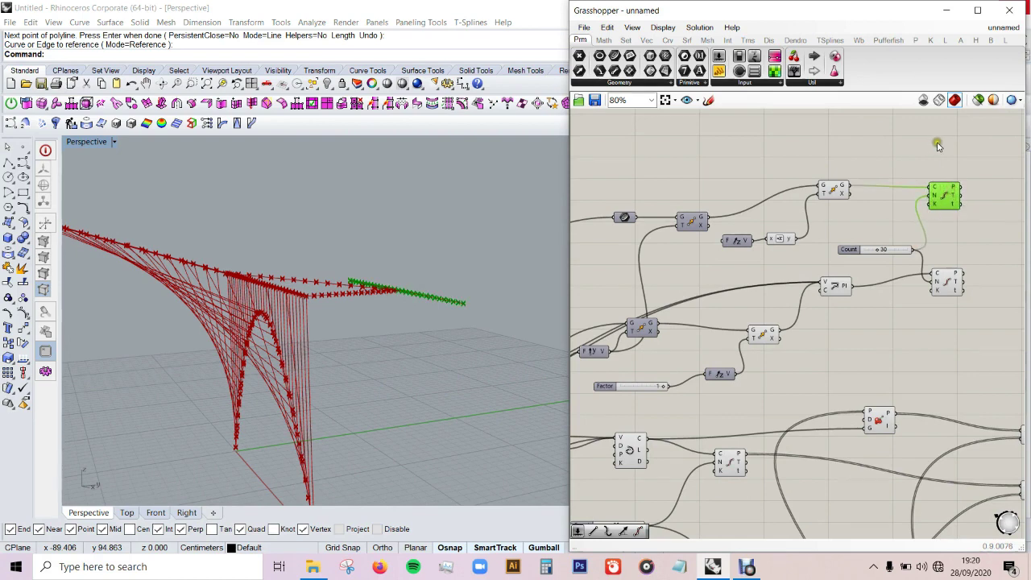
Add another Divide Curve on a further curve, driven by the Count slider, and preview its points
double_click(938, 145)
type("div")
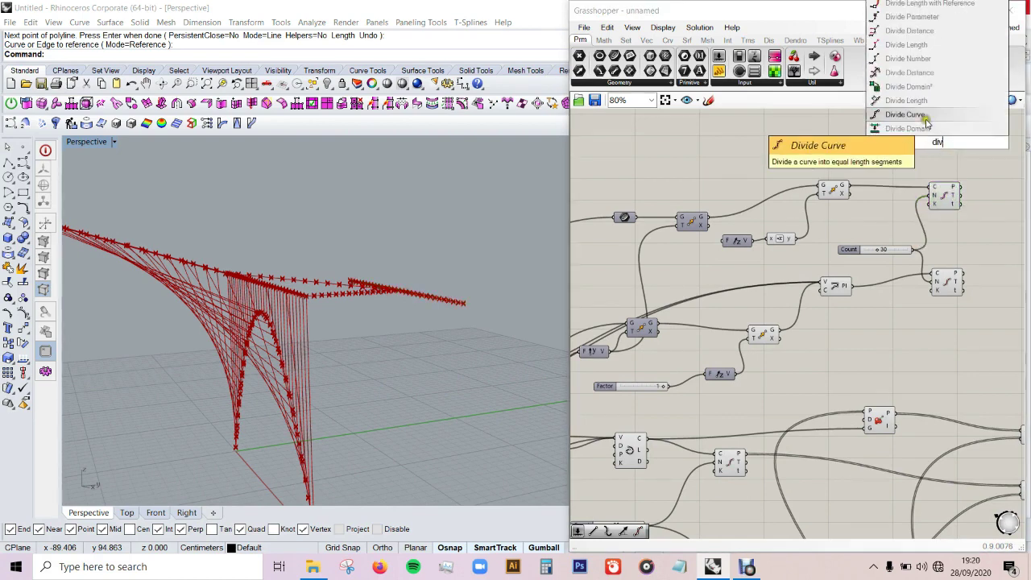
left_click(906, 114)
left_click_drag(924, 134, 639, 217)
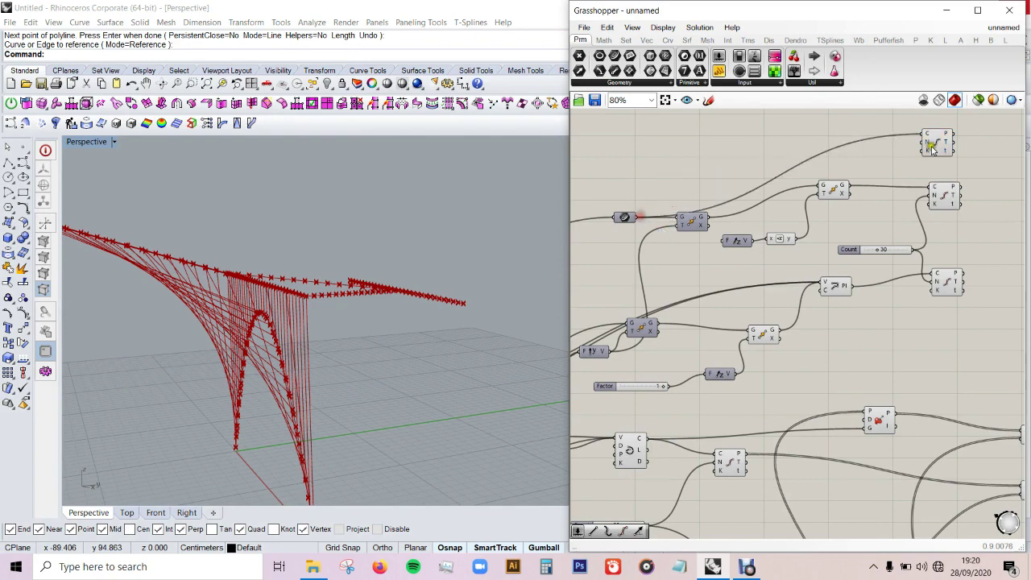
left_click_drag(902, 207, 911, 250)
mouse_move(433, 251)
right_mouse_down()
mouse_move(444, 276)
mouse_move(456, 274)
right_mouse_up()
left_click_drag(942, 141, 949, 141)
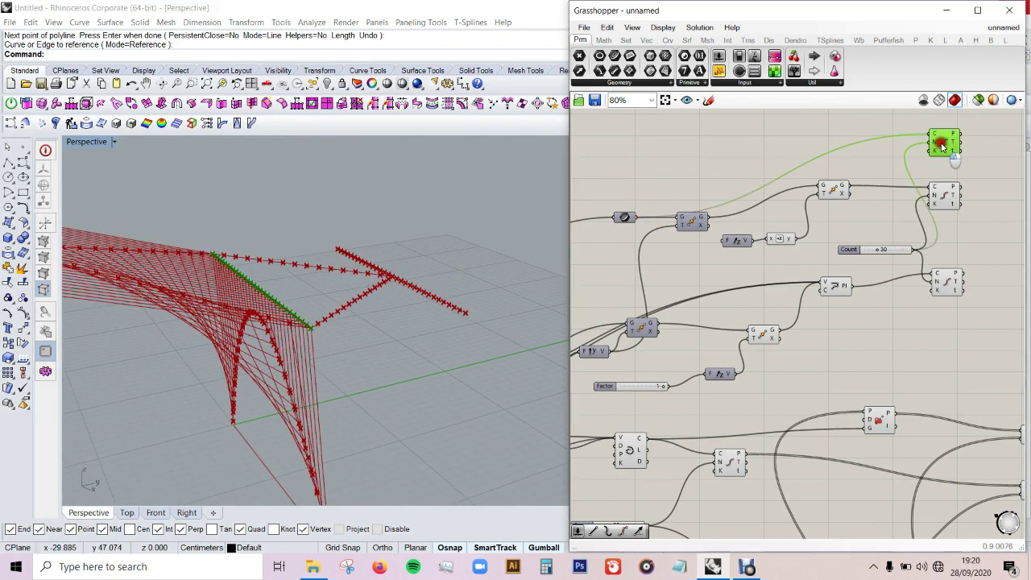
left_click(945, 196)
left_click(945, 274)
right_click_drag(449, 288, 599, 250)
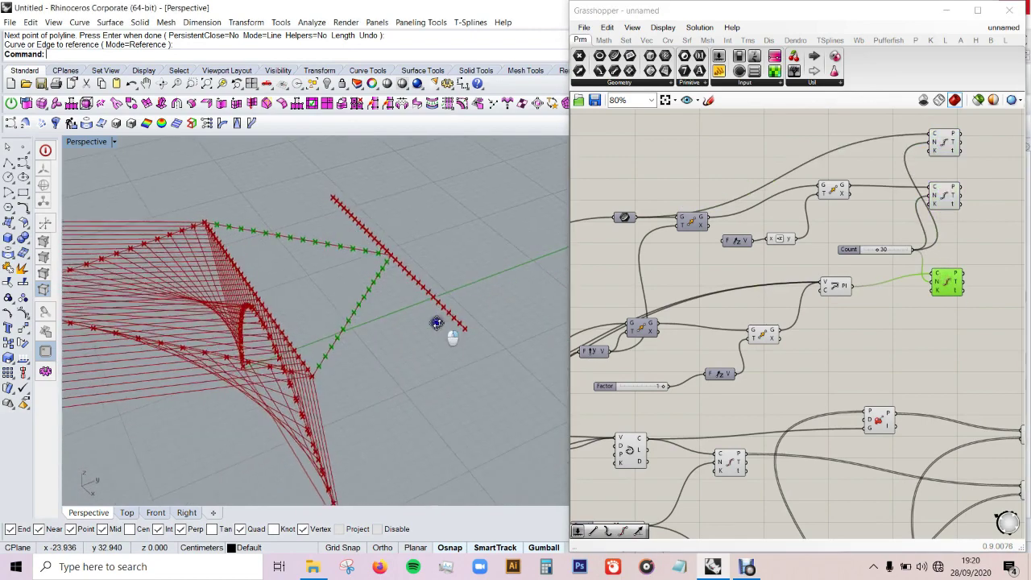
scroll(856, 172, "down", 2)
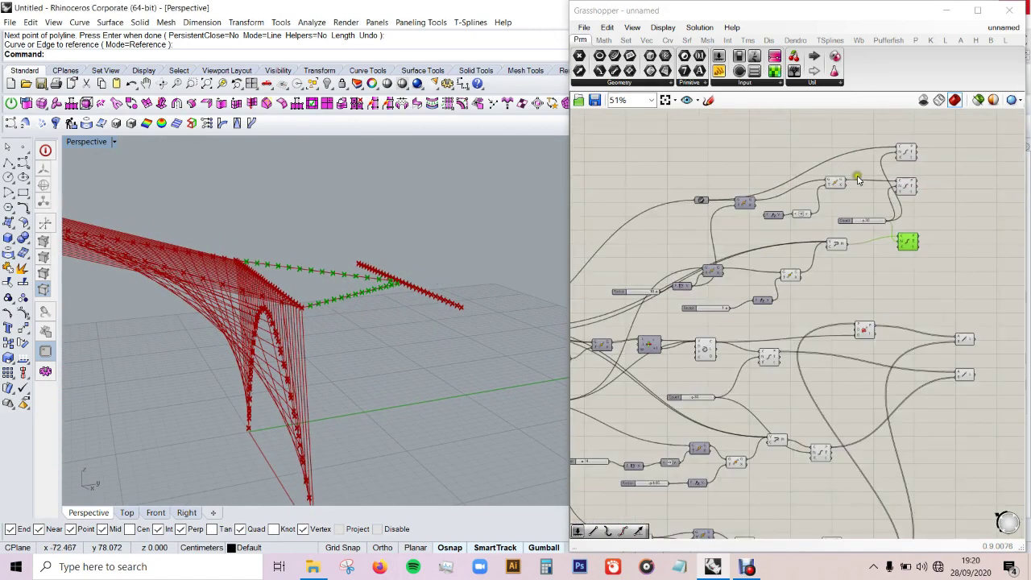
scroll(951, 161, "up", 2)
double_click(951, 162)
Place a Line component, duplicate it below, and wire division points into the first
type("line")
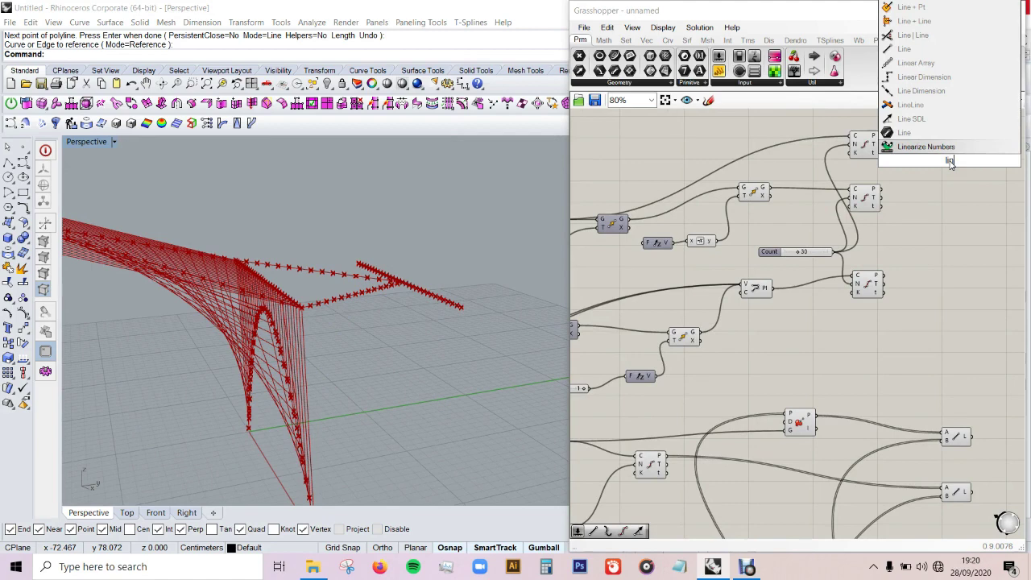
left_click(951, 160)
left_click_drag(952, 164, 955, 232)
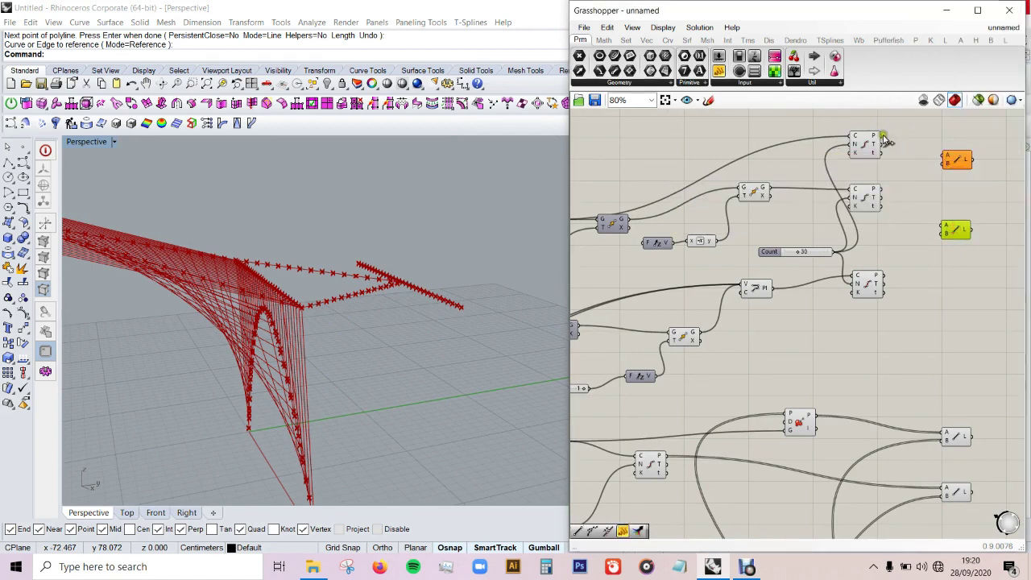
left_click_drag(946, 162, 881, 196)
mouse_move(368, 288)
right_mouse_down()
mouse_move(378, 318)
mouse_move(365, 260)
mouse_move(382, 306)
mouse_move(366, 295)
right_mouse_up()
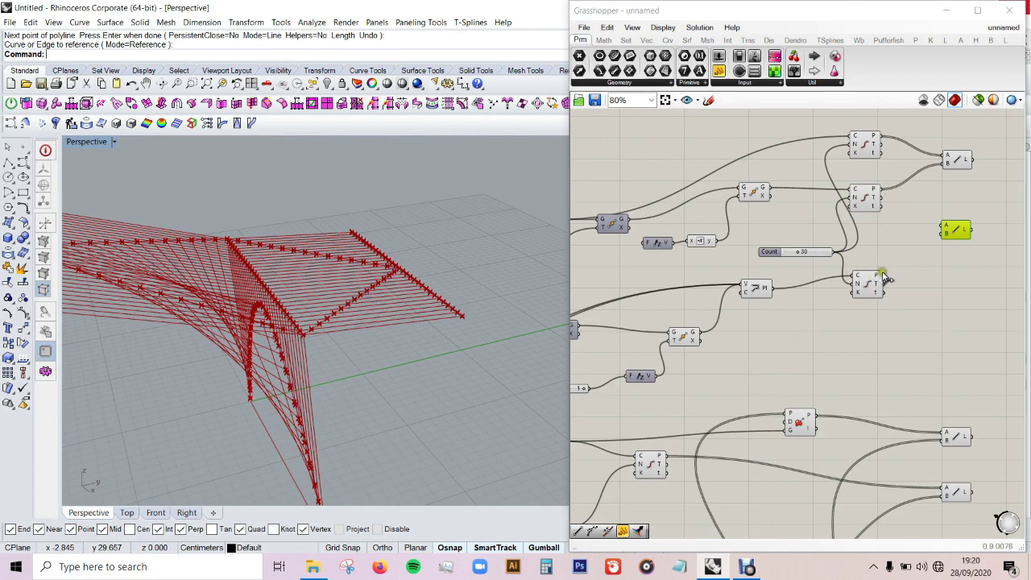
Wire the lower division's points and another division's points into the second Line's A and B
left_click(858, 282)
left_click(869, 282)
left_click(901, 278)
mouse_move(888, 278)
left_mouse_down()
mouse_move(941, 227)
mouse_move(907, 313)
left_mouse_up()
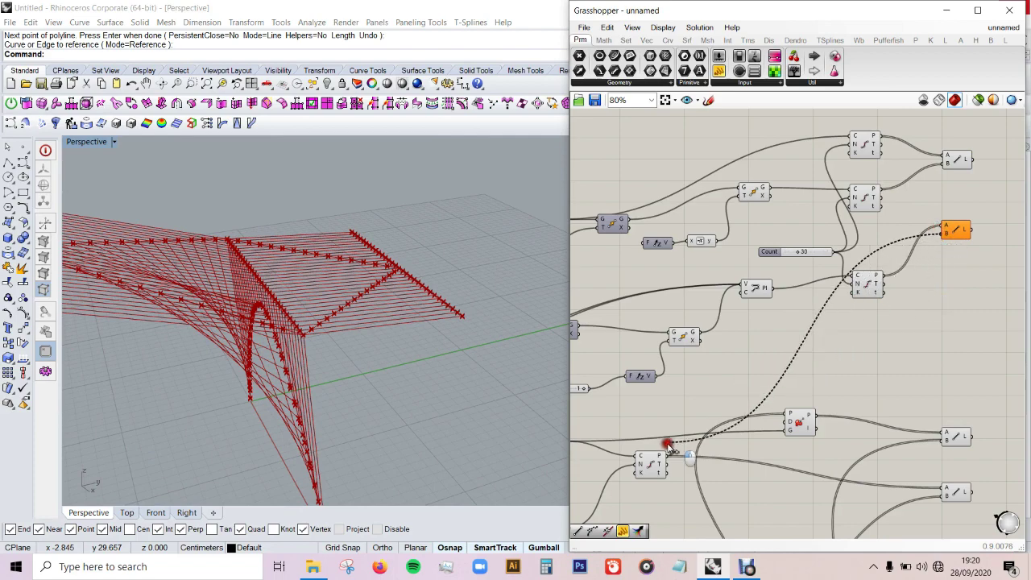
left_click_drag(893, 319, 667, 455)
mouse_move(430, 295)
right_mouse_down()
mouse_move(437, 262)
mouse_move(569, 257)
mouse_move(511, 252)
mouse_move(444, 334)
mouse_move(490, 350)
mouse_move(322, 344)
mouse_move(346, 341)
mouse_move(410, 373)
mouse_move(463, 347)
mouse_move(395, 349)
mouse_move(408, 338)
mouse_move(472, 346)
mouse_move(424, 439)
mouse_move(391, 393)
mouse_move(396, 346)
mouse_move(425, 336)
mouse_move(484, 352)
mouse_move(483, 320)
mouse_move(422, 350)
mouse_move(330, 329)
mouse_move(396, 338)
mouse_move(352, 311)
mouse_move(347, 286)
mouse_move(443, 331)
mouse_move(490, 313)
mouse_move(379, 357)
mouse_move(449, 360)
right_mouse_up()
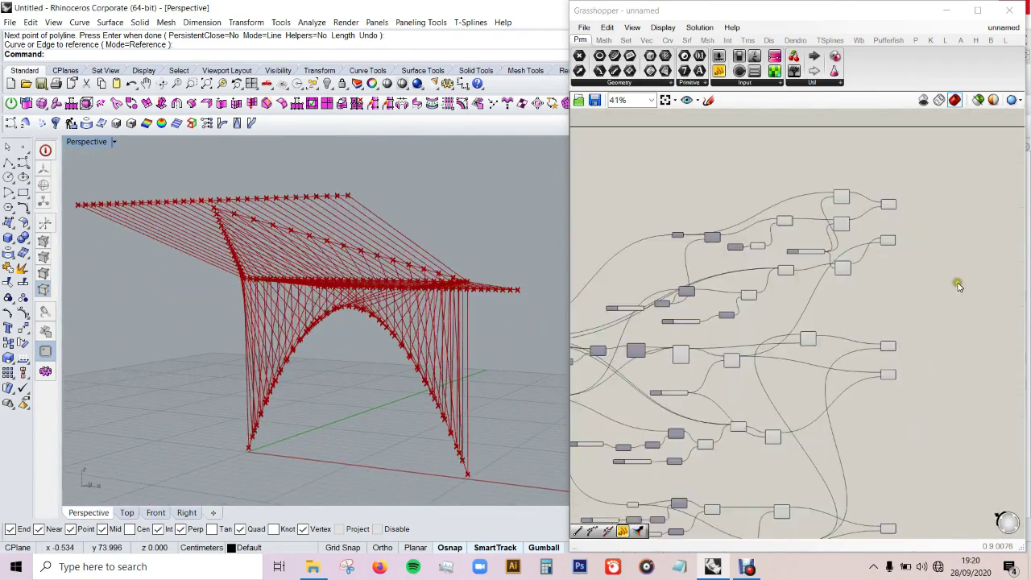
Group all the Line components with Ctrl+G and shift the group slightly right
scroll(894, 283, "up", 2)
scroll(867, 177, "down", 3)
left_click_drag(879, 167, 843, 456)
key("ctrl+g")
scroll(842, 175, "up", 3)
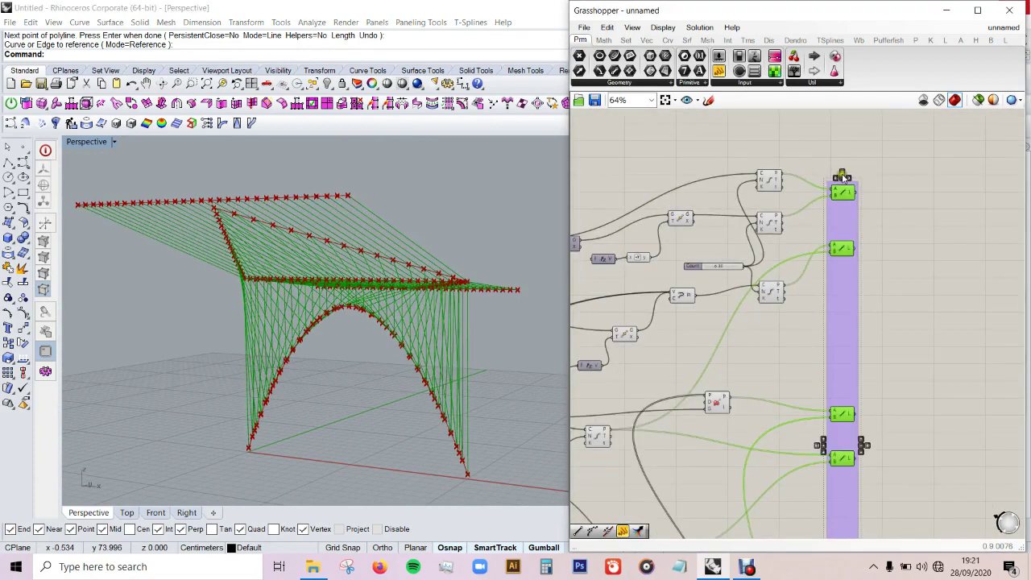
left_click_drag(847, 191, 864, 191)
left_click(937, 230)
scroll(939, 230, "down", 3)
scroll(886, 300, "up", 2)
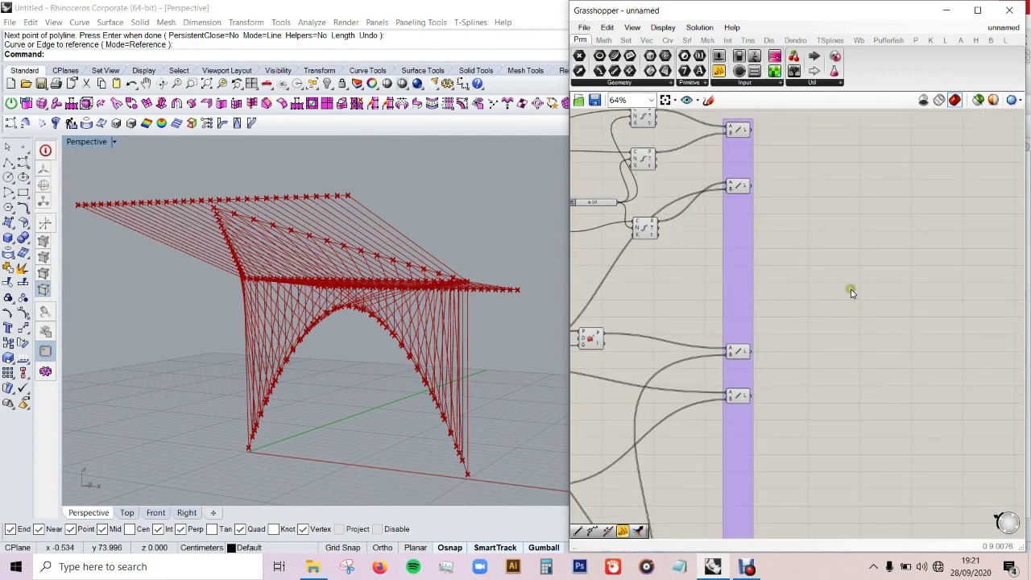
Add a Merge component and wire each Line output into its D inputs
double_click(856, 311)
left_click(851, 296)
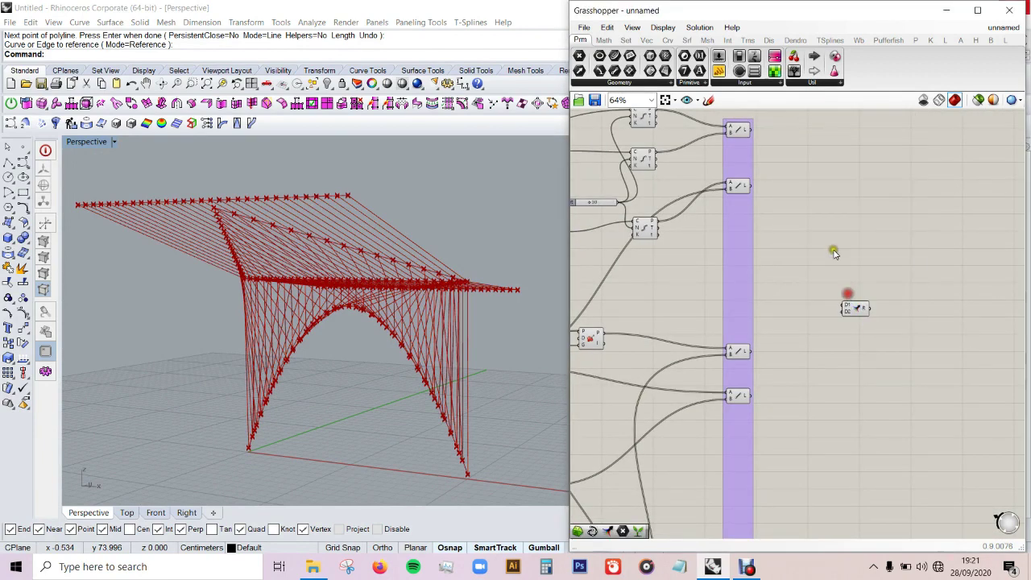
left_click_drag(842, 298, 843, 314)
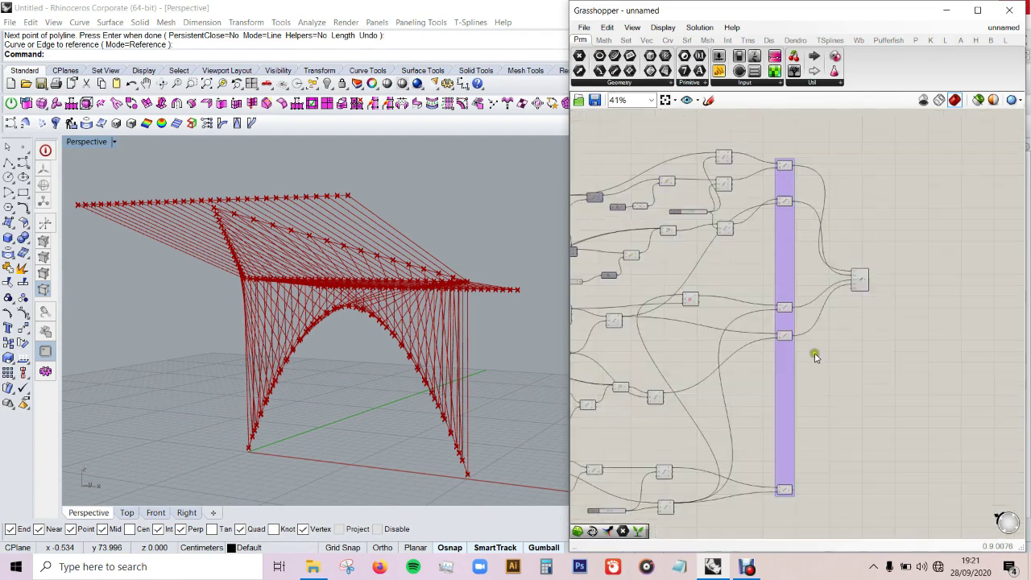
left_click_drag(850, 321, 799, 458)
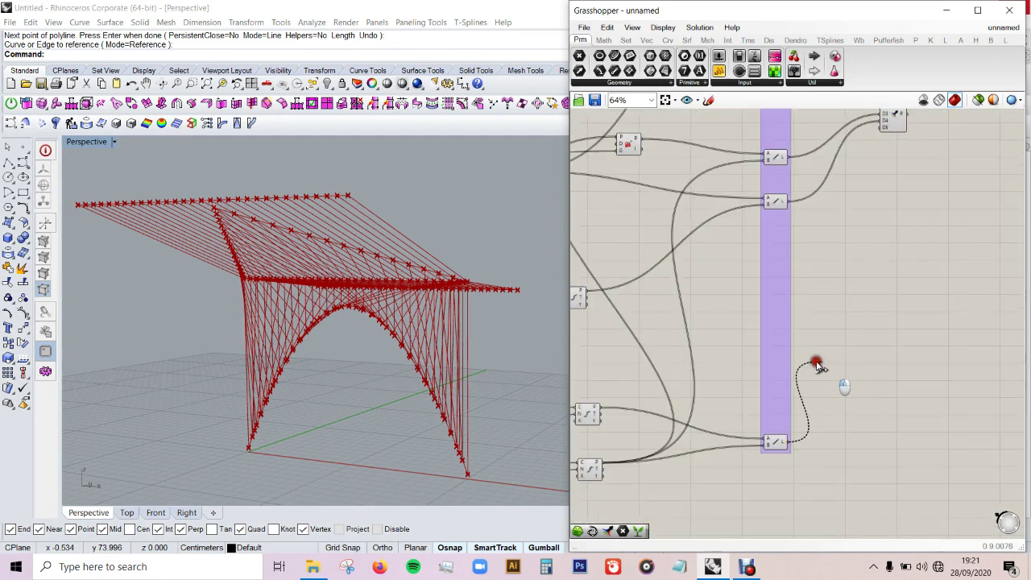
left_click_drag(818, 367, 852, 231)
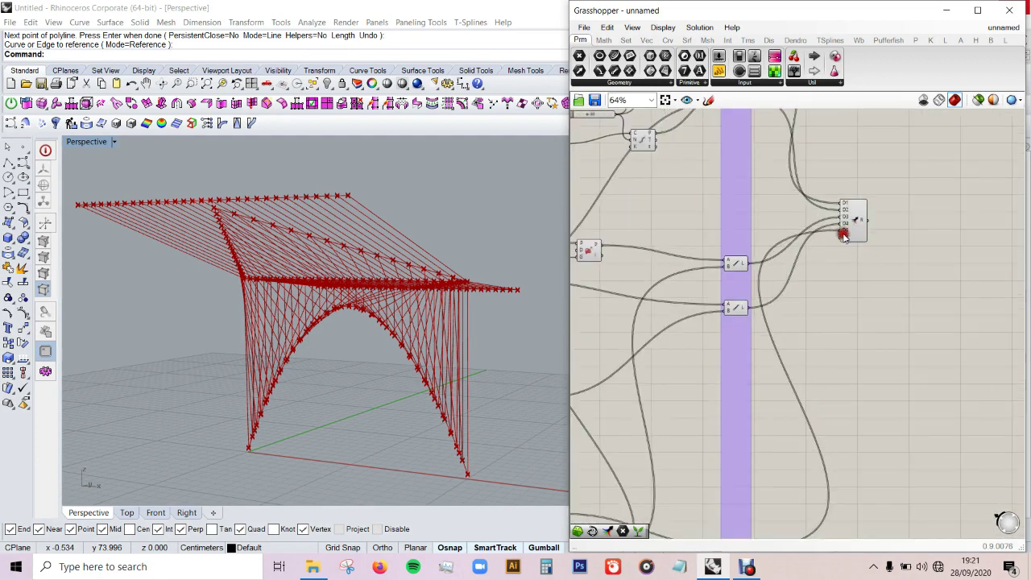
left_click(856, 229)
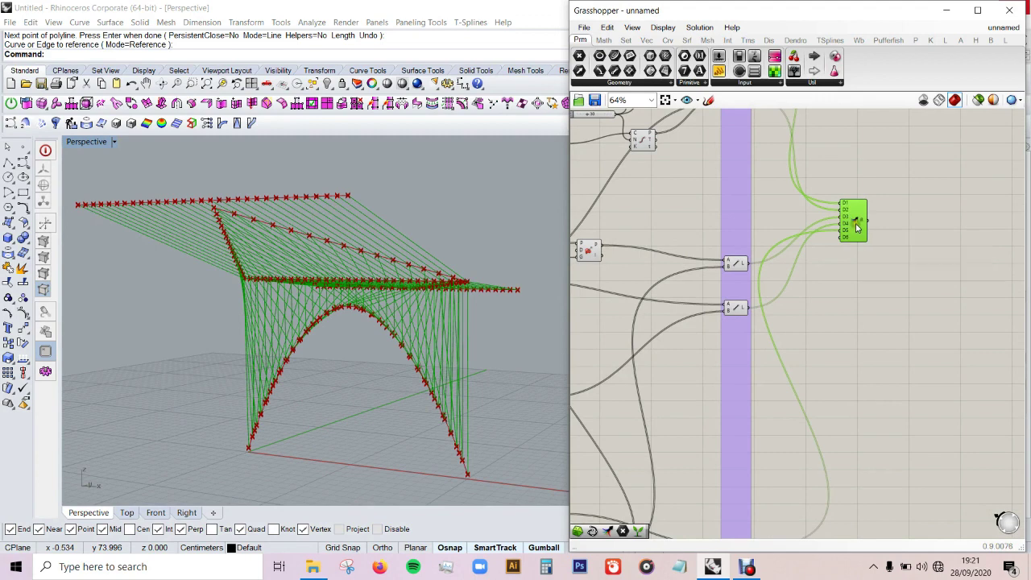
scroll(856, 223, "up", 2)
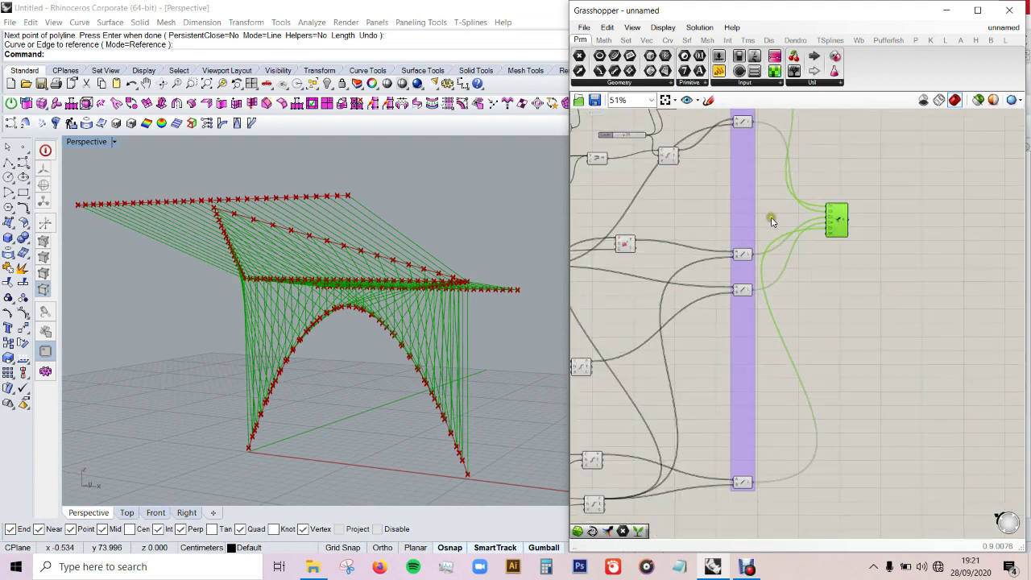
double_click(883, 218)
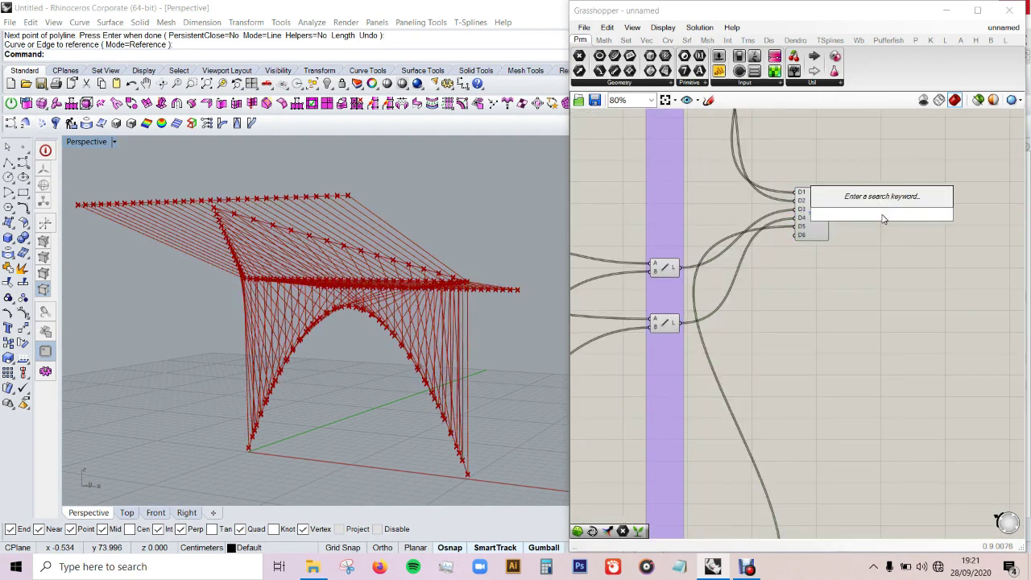
type("curv")
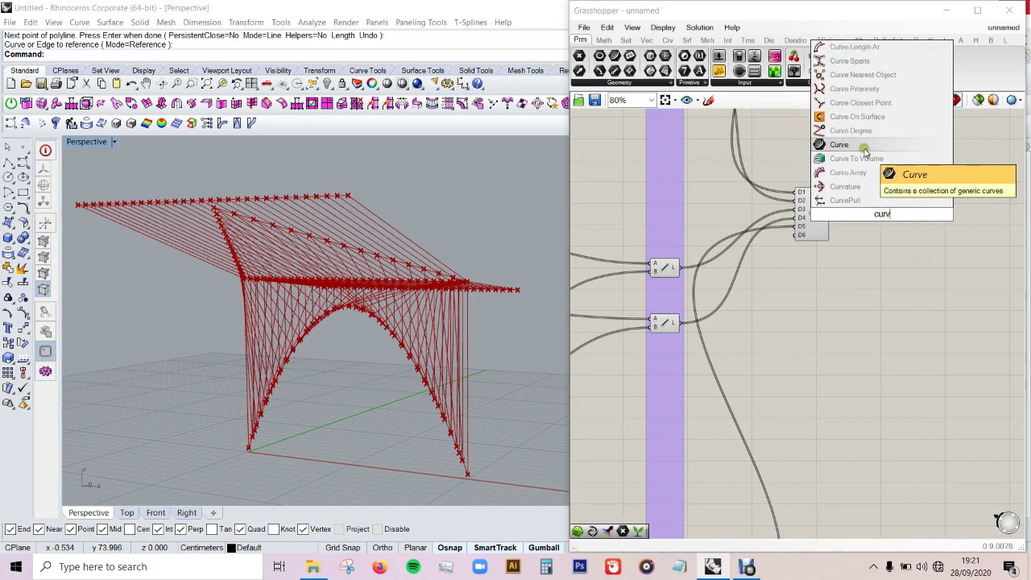
Place a Curve container on the Merge R output to collect the lines
left_click(844, 144)
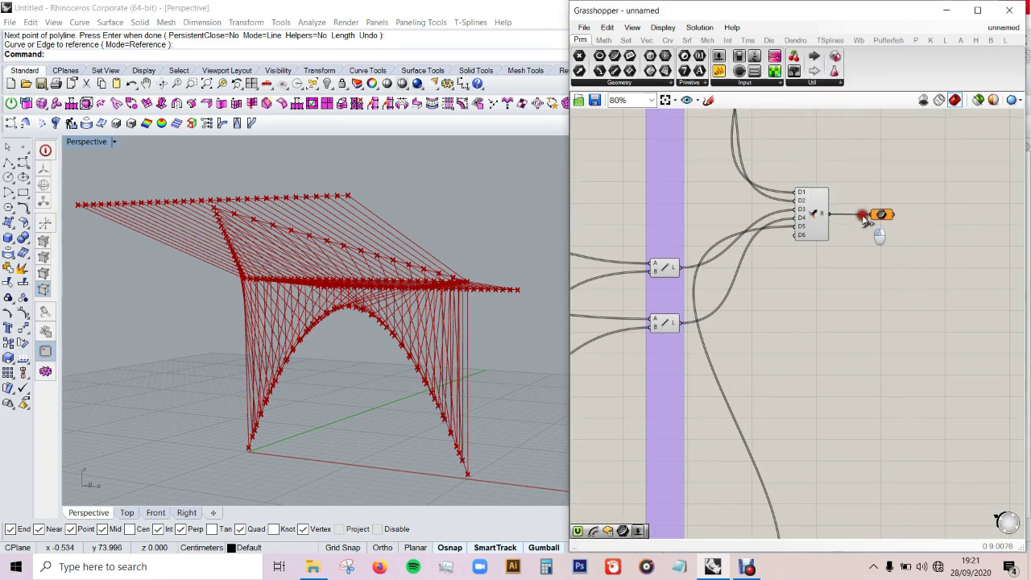
middle_click(817, 219)
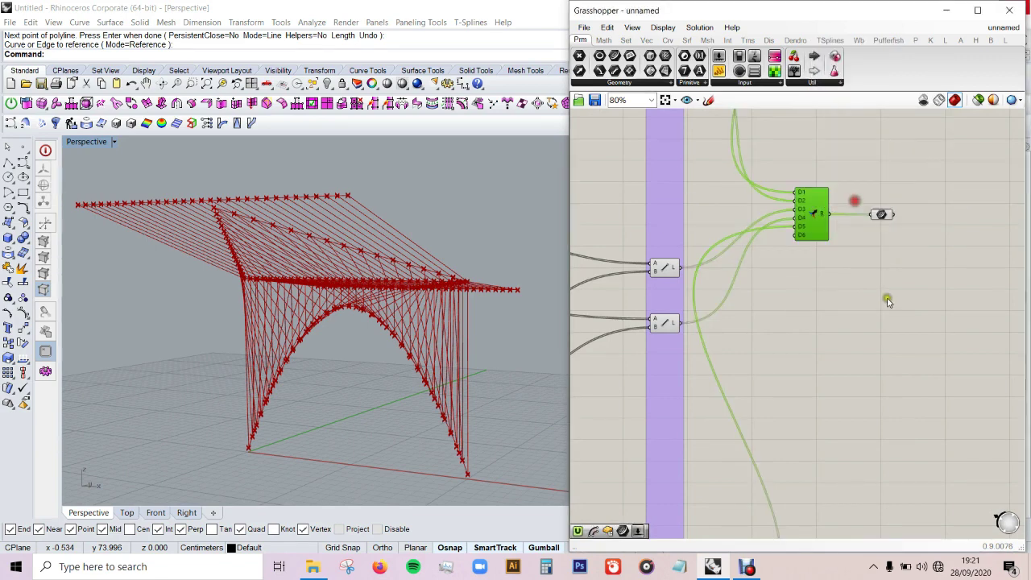
scroll(870, 242, "down", 3)
scroll(842, 162, "down", 2)
Disable preview on all components, then preview the Curve container's lines in the viewport
key("ctrl+a")
middle_click(748, 218)
left_click(748, 202)
left_click(932, 226)
scroll(932, 226, "up", 2)
scroll(886, 213, "up", 3)
scroll(814, 206, "up", 2)
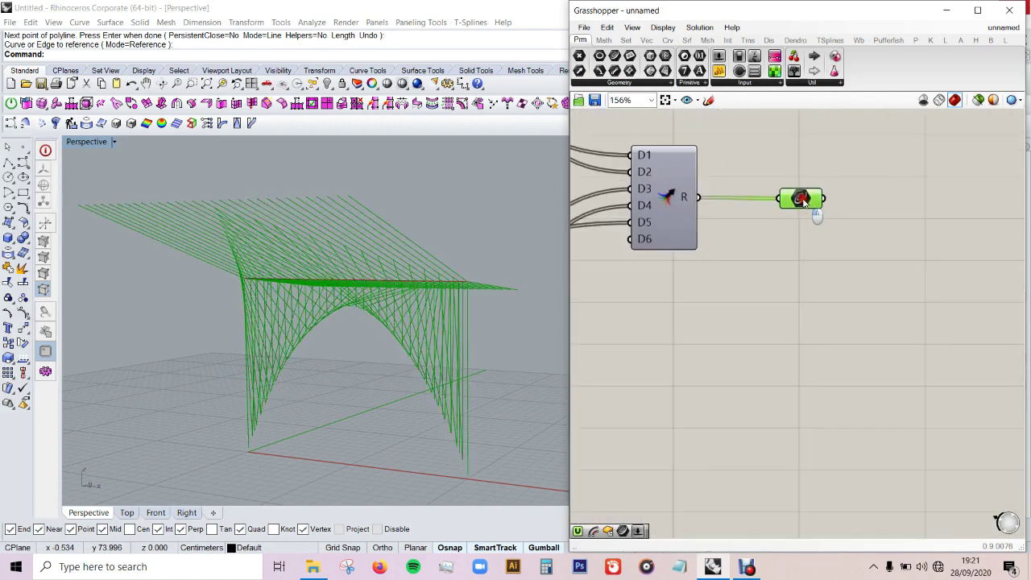
left_click(800, 198)
right_click_drag(405, 295, 424, 266)
left_click(762, 298)
mouse_move(553, 309)
right_mouse_down()
mouse_move(537, 342)
mouse_move(560, 311)
mouse_move(585, 334)
mouse_move(539, 346)
mouse_move(536, 360)
mouse_move(516, 311)
mouse_move(546, 357)
mouse_move(553, 348)
right_mouse_up()
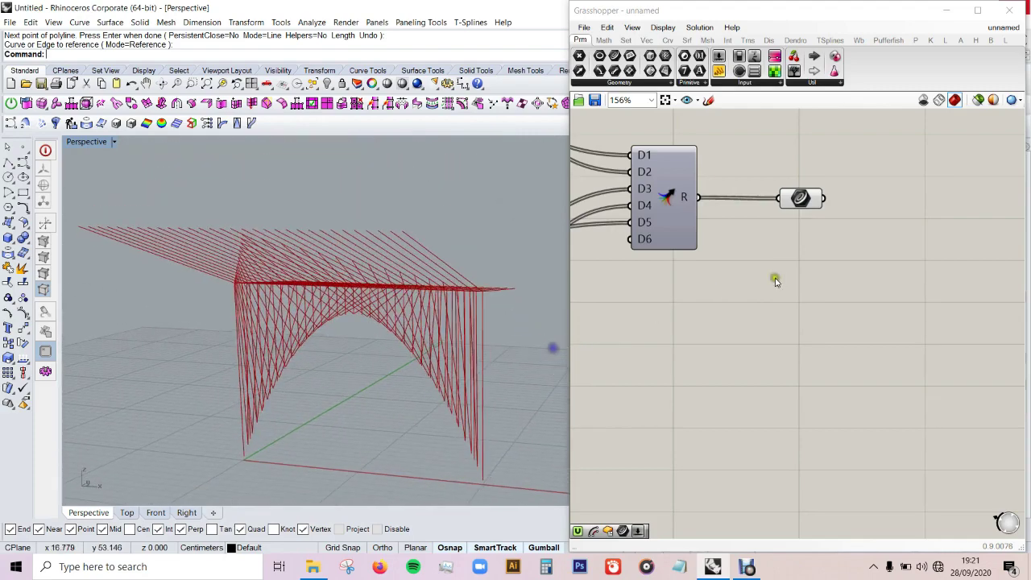
Graft the data in the curve container
right_click(789, 205)
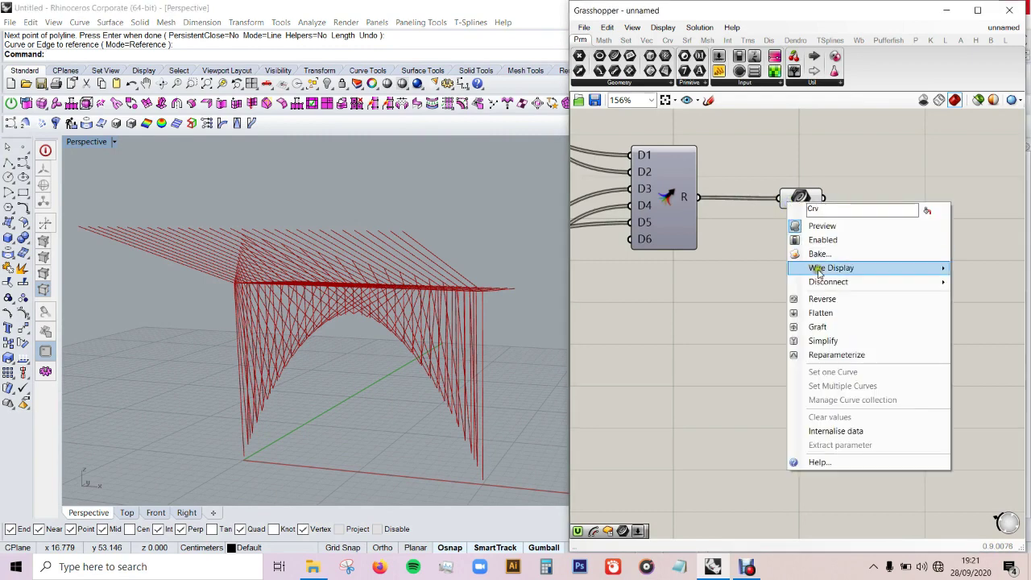
left_click(834, 326)
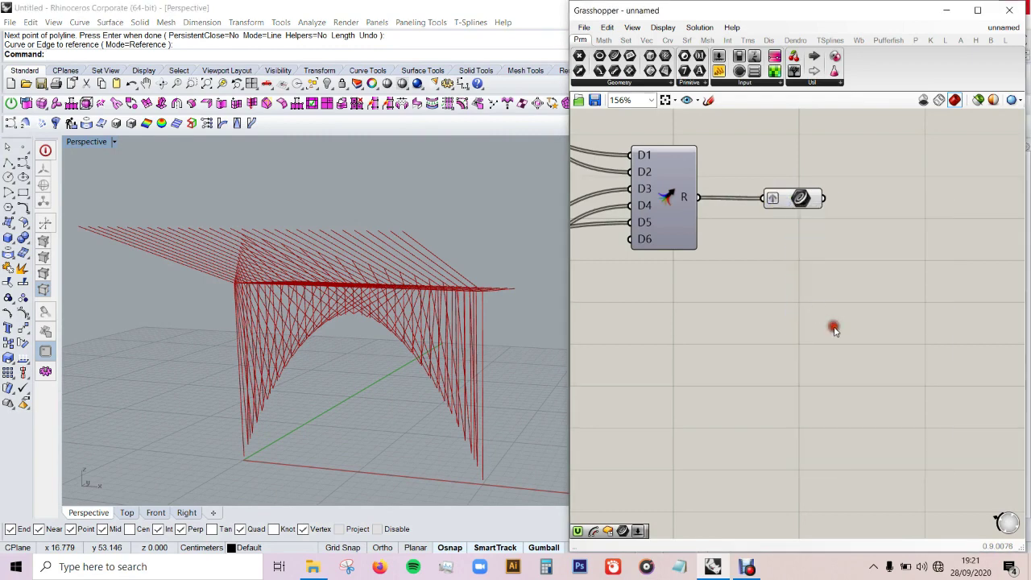
left_click(820, 207)
left_click(898, 234)
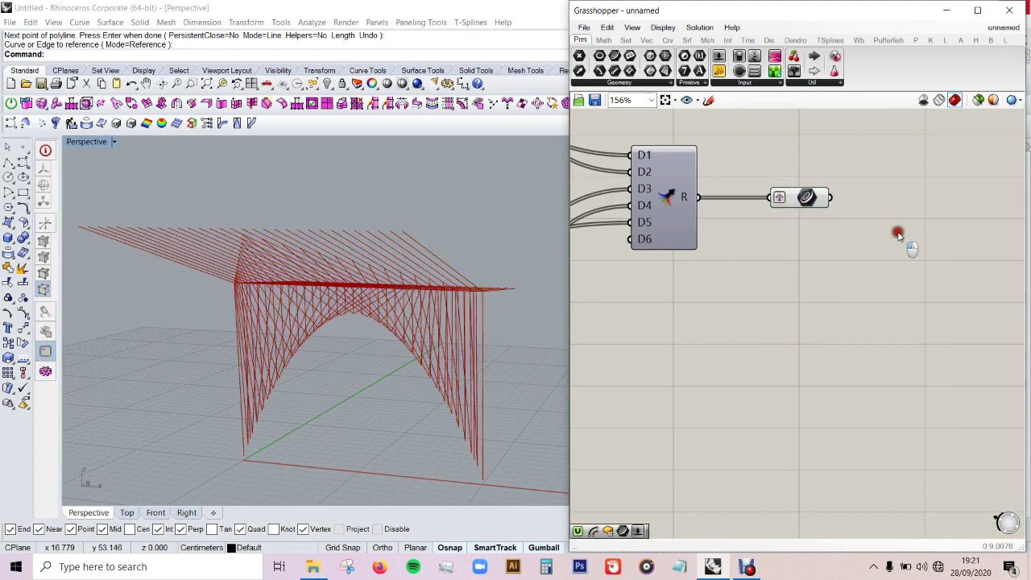
Add a Perp Frame component driven by a number slider to place frames along the lines
double_click(944, 271)
type("P")
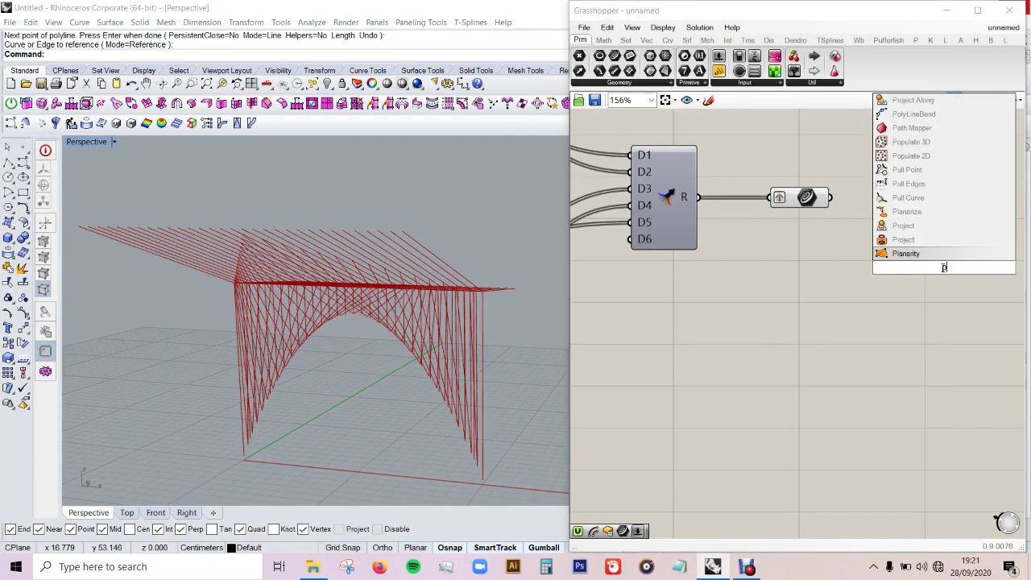
left_click(934, 256)
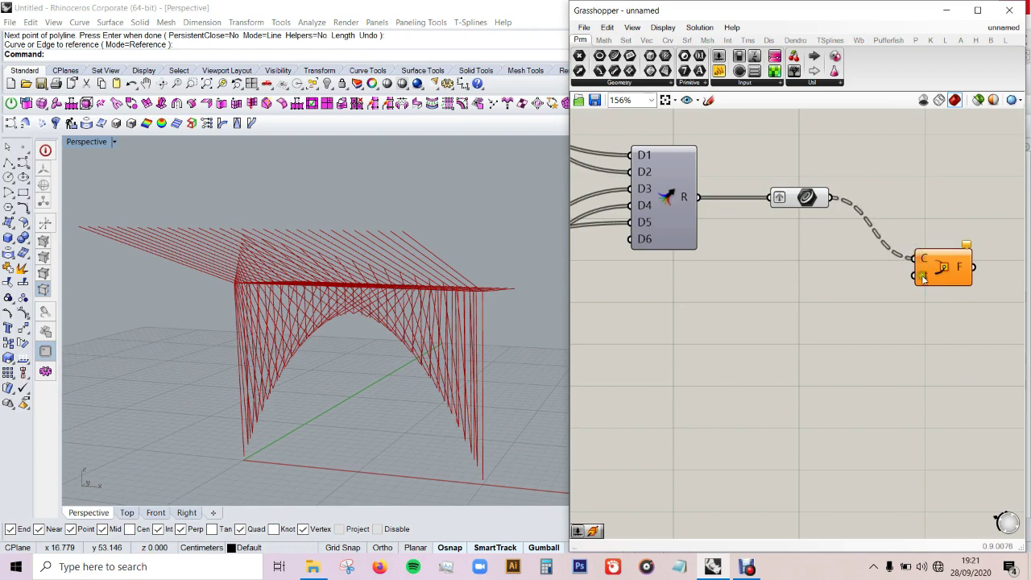
double_click(847, 301)
type("0")
key("Return")
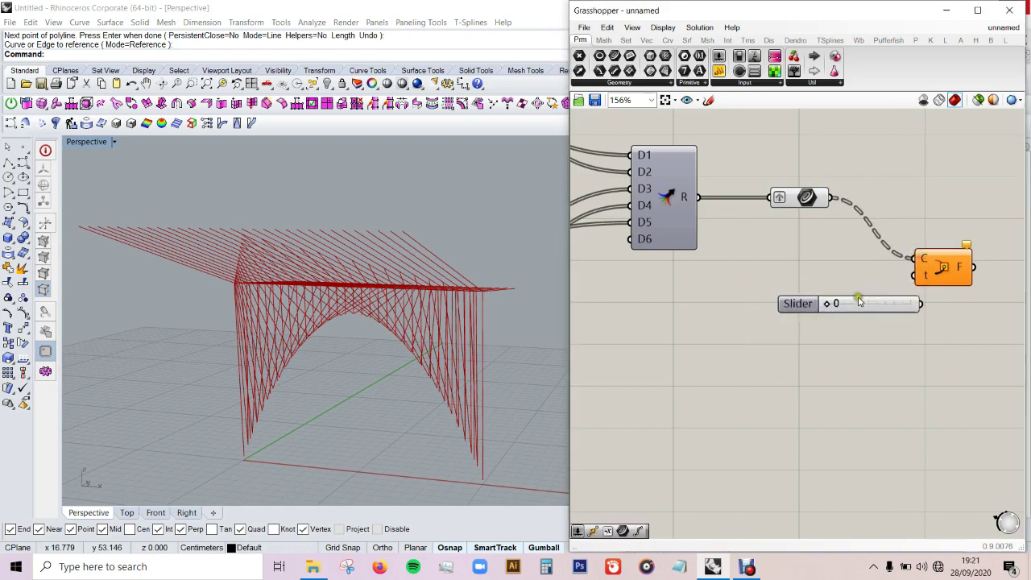
left_click_drag(927, 306, 913, 276)
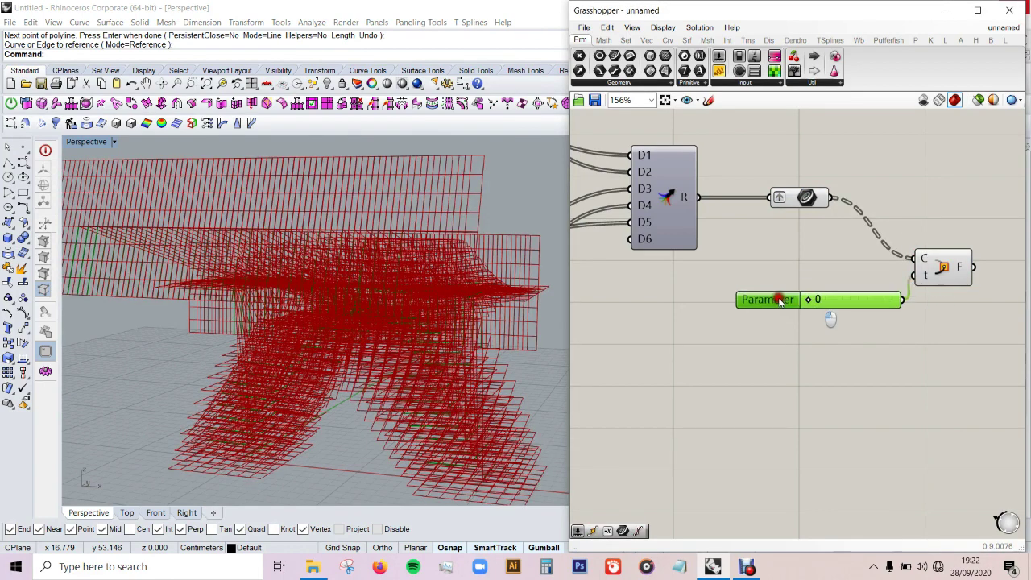
right_click_drag(462, 343, 455, 302)
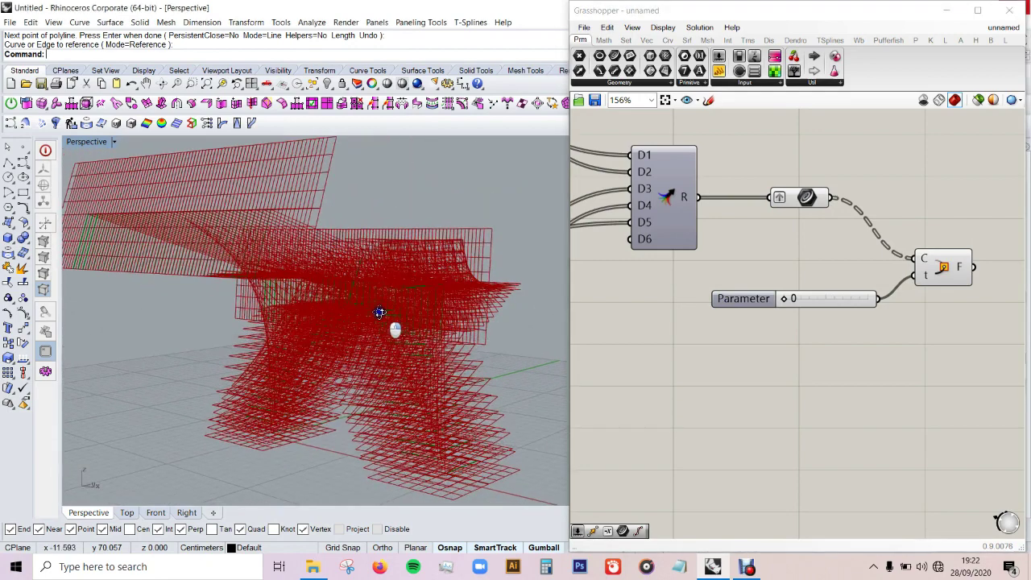
right_click_drag(794, 223, 671, 216)
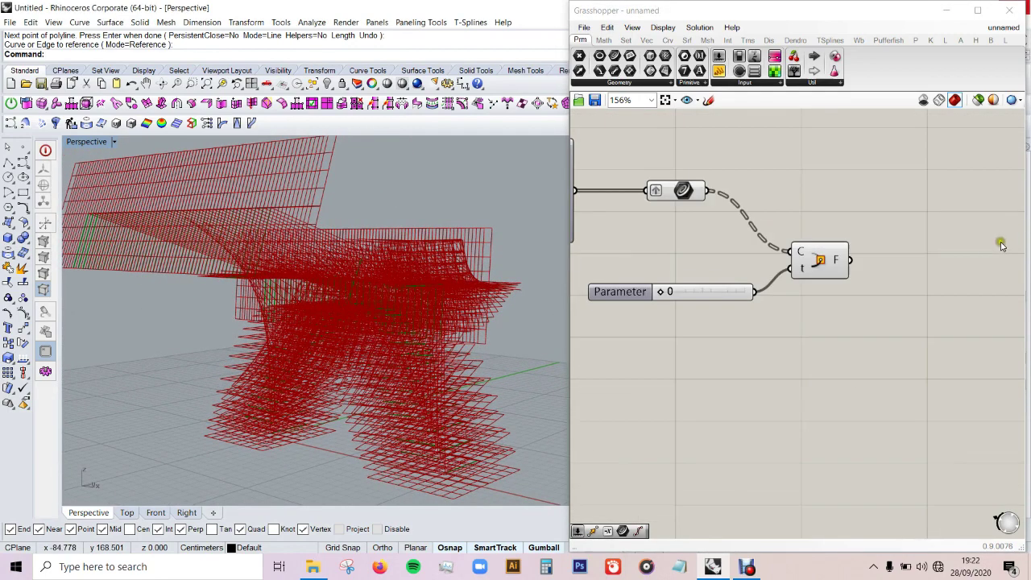
Add a Rectangle component on the frames with X Size slider 0.3 and Y Size slider 0.1
double_click(916, 296)
type("re")
left_click(909, 270)
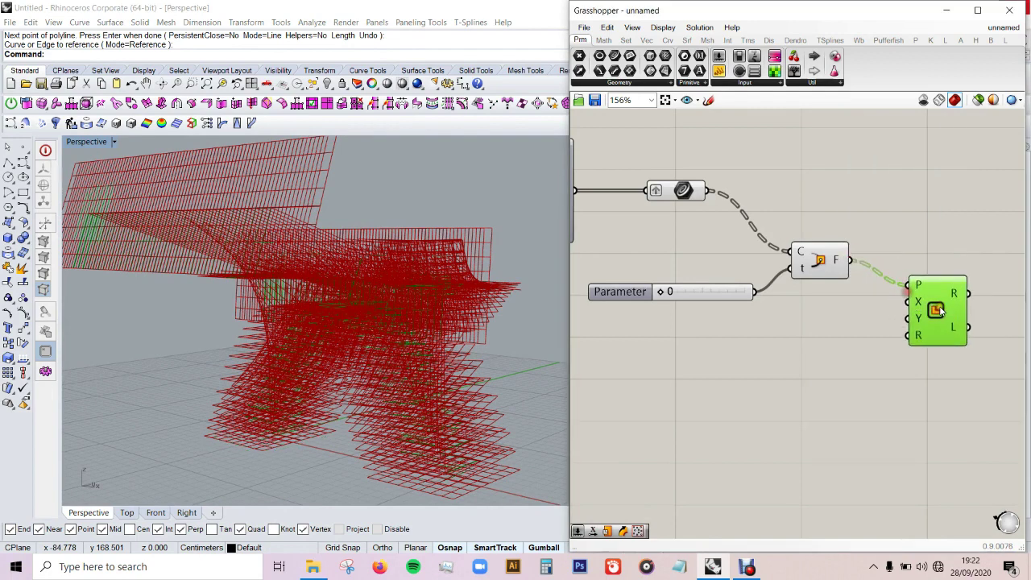
double_click(812, 319)
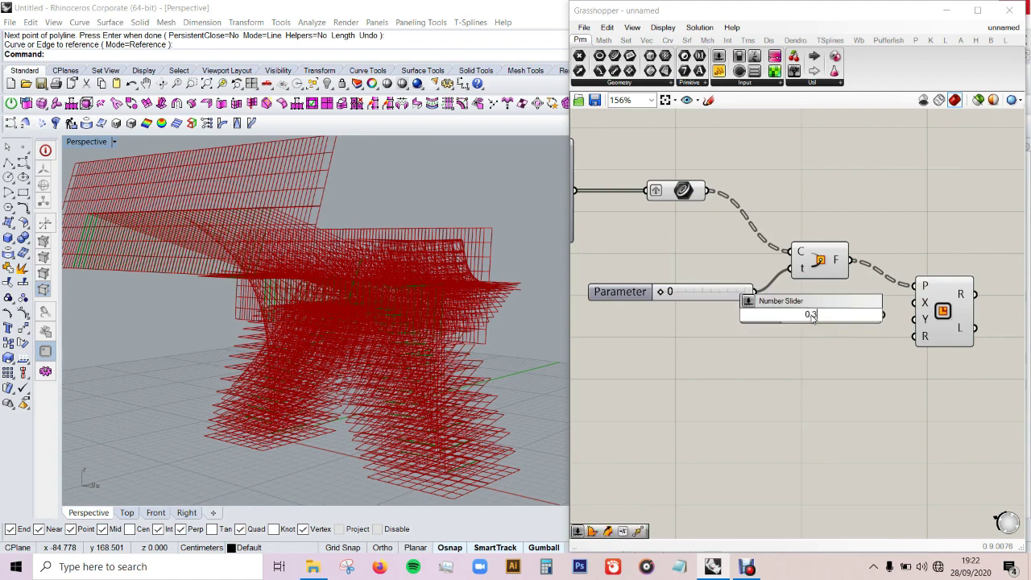
key("Return")
double_click(823, 363)
key("Return")
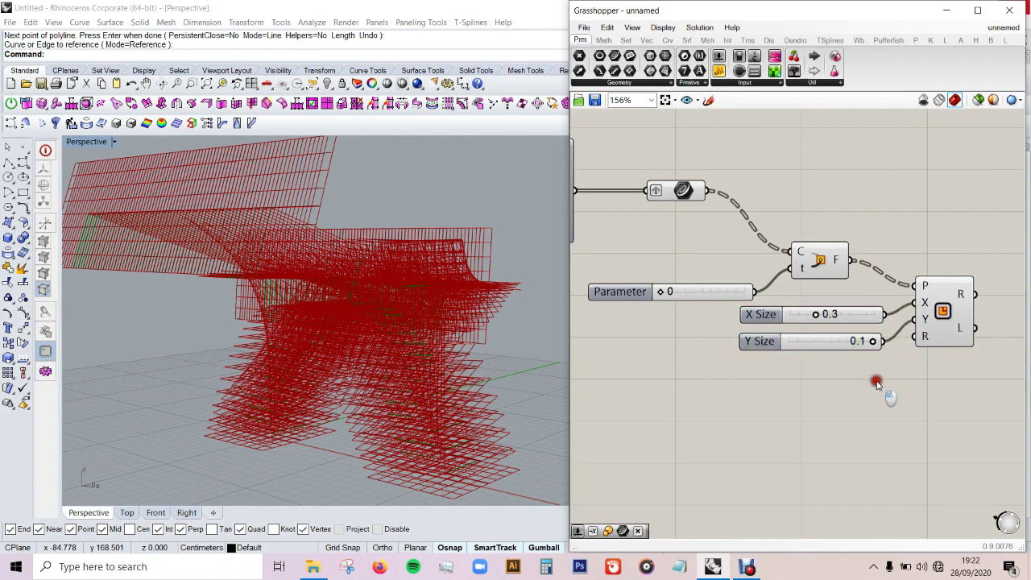
left_click(878, 384)
double_click(987, 253)
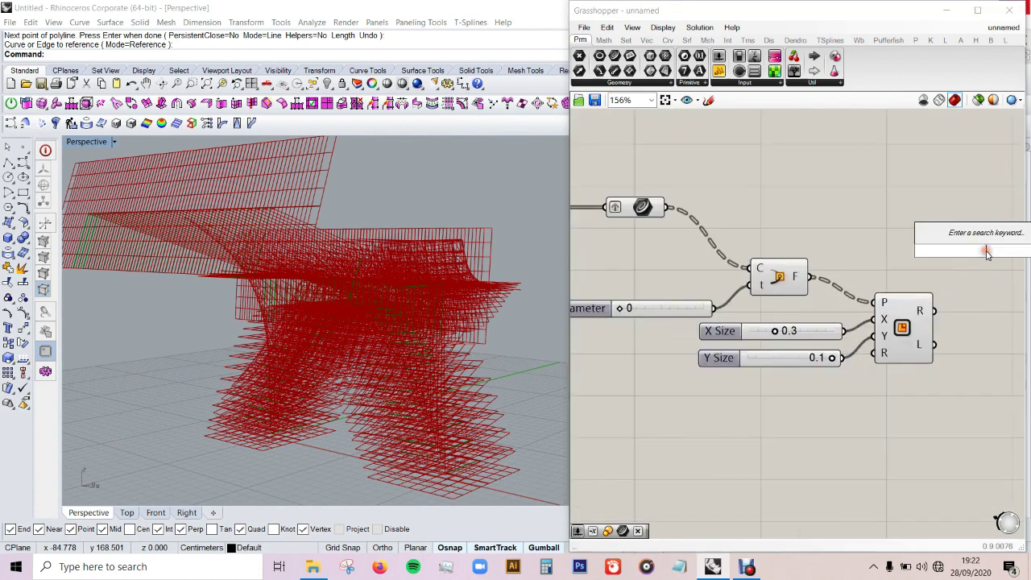
Add a Sweep2 component using the rectangles as sections, hiding the earlier components' preview
type("s")
left_click(948, 237)
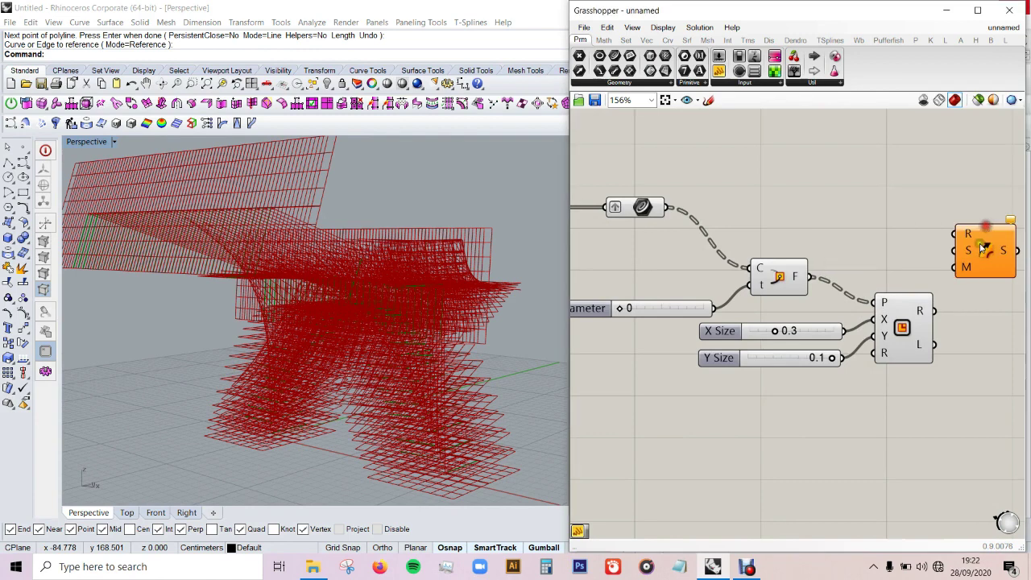
scroll(934, 258, "down", 2)
scroll(907, 275, "up", 2)
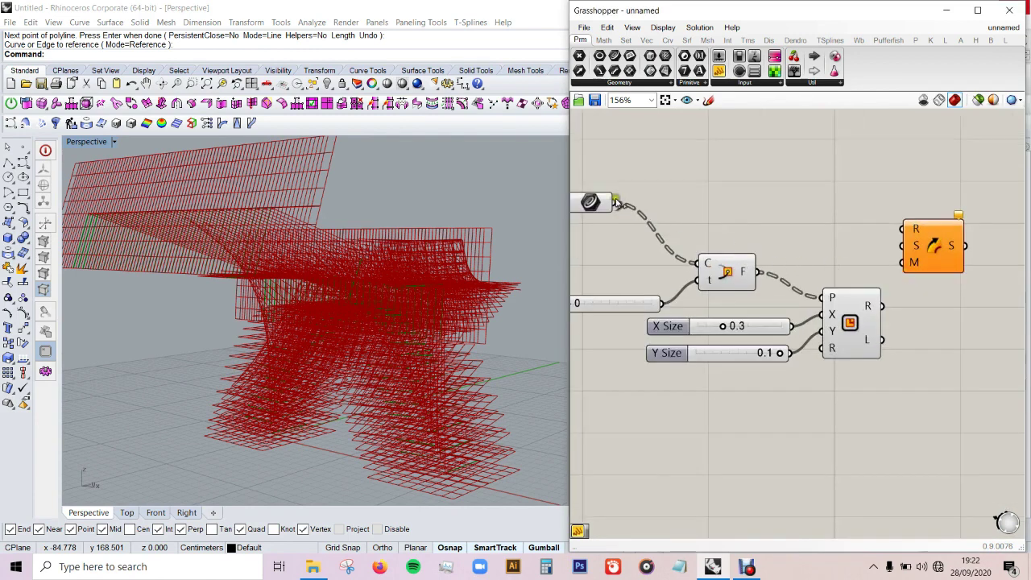
left_click_drag(935, 246, 972, 244)
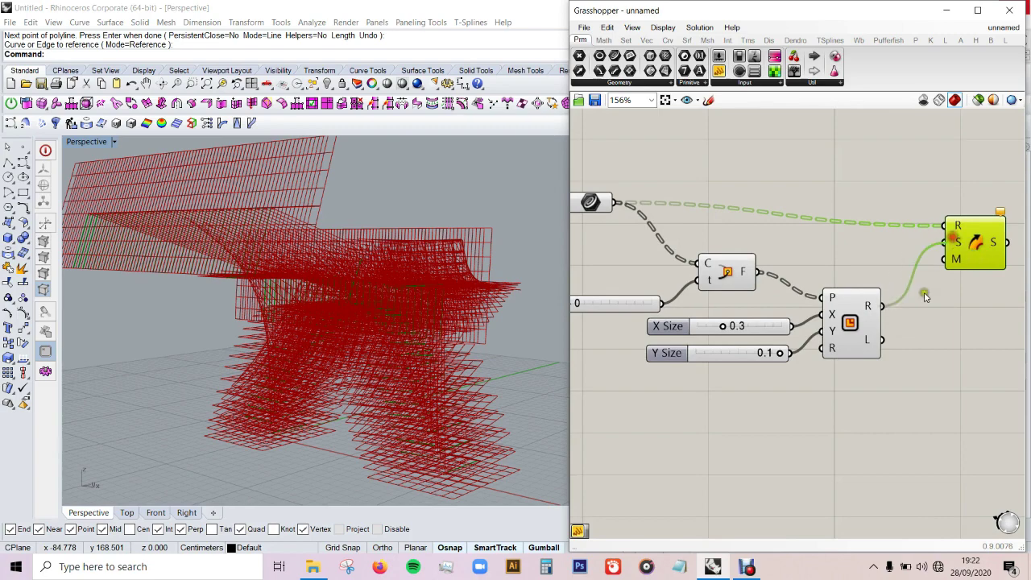
left_click(951, 354)
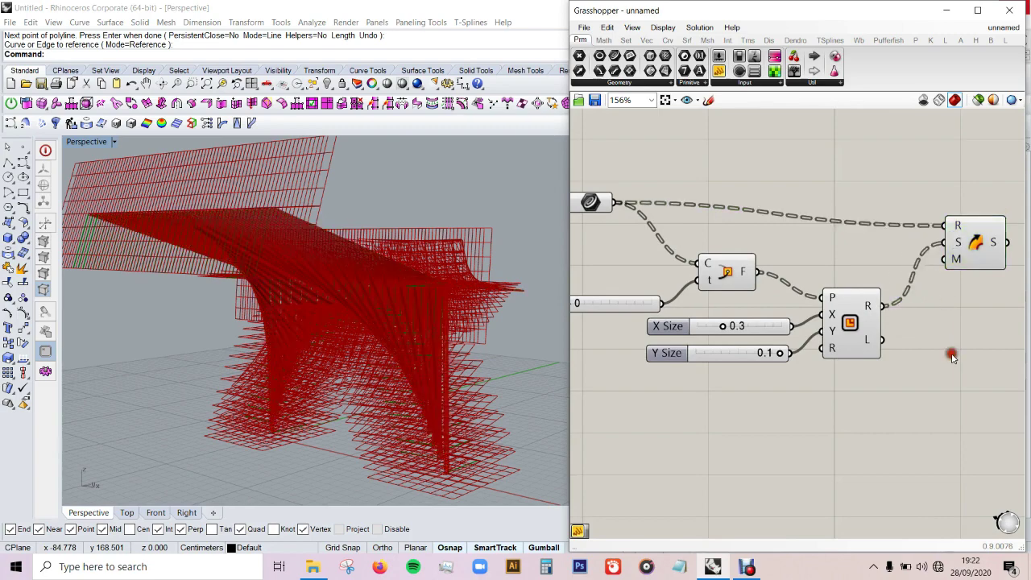
mouse_move(304, 341)
right_mouse_down()
mouse_move(329, 325)
mouse_move(338, 334)
right_mouse_up()
scroll(849, 228, "down", 3)
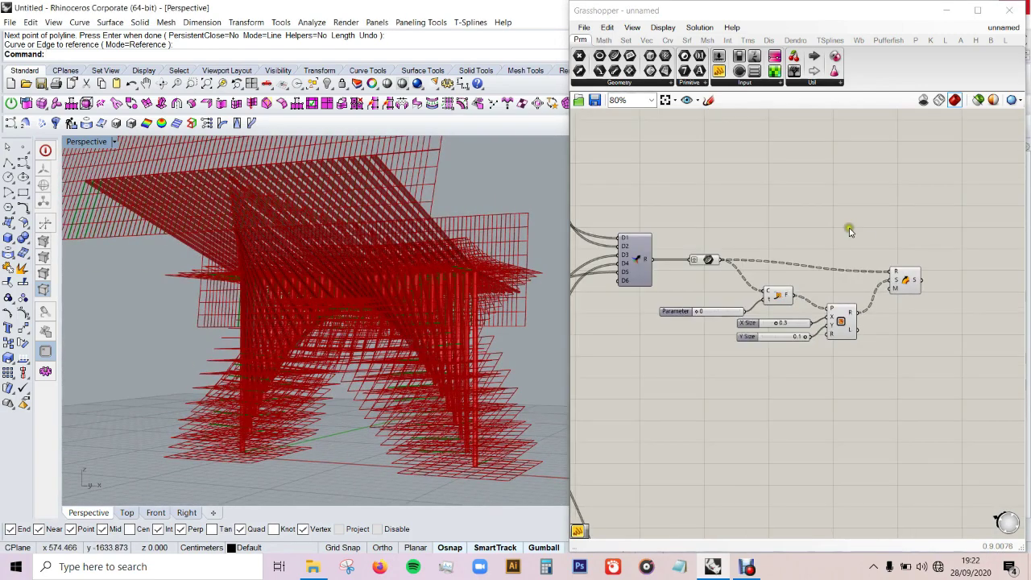
left_click_drag(849, 228, 727, 387)
middle_click(792, 297)
left_click(814, 278)
mouse_move(395, 271)
right_mouse_down()
mouse_move(428, 279)
mouse_move(387, 301)
mouse_move(338, 376)
mouse_move(360, 277)
mouse_move(403, 288)
mouse_move(442, 282)
mouse_move(437, 267)
mouse_move(428, 292)
mouse_move(428, 278)
mouse_move(465, 290)
mouse_move(437, 278)
mouse_move(439, 326)
mouse_move(341, 407)
mouse_move(343, 451)
mouse_move(394, 308)
mouse_move(435, 328)
mouse_move(410, 338)
mouse_move(457, 371)
mouse_move(456, 395)
mouse_move(482, 377)
right_mouse_up()
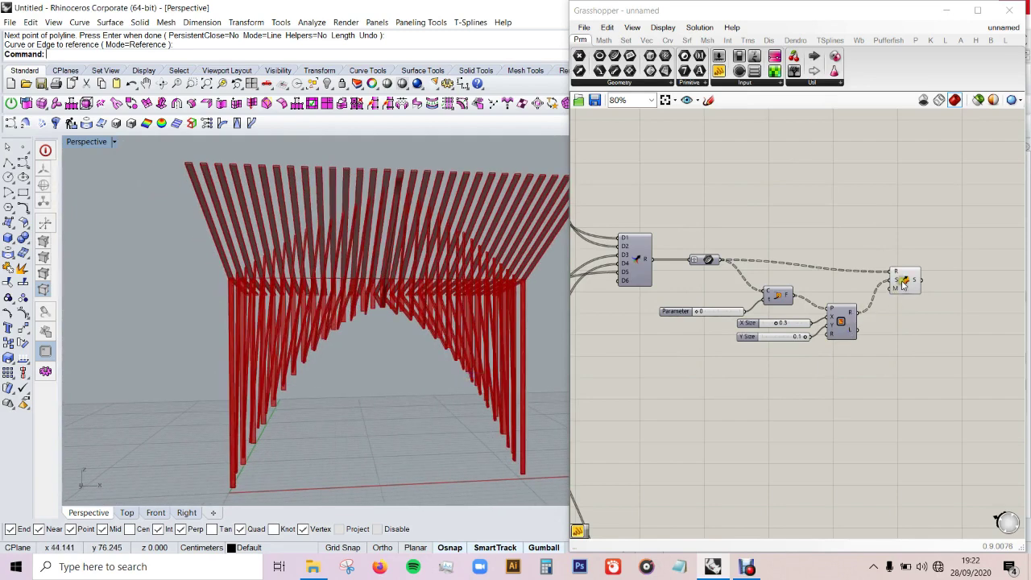
Bake the swept members into the Rhino model and close Grasshopper
left_click(903, 283)
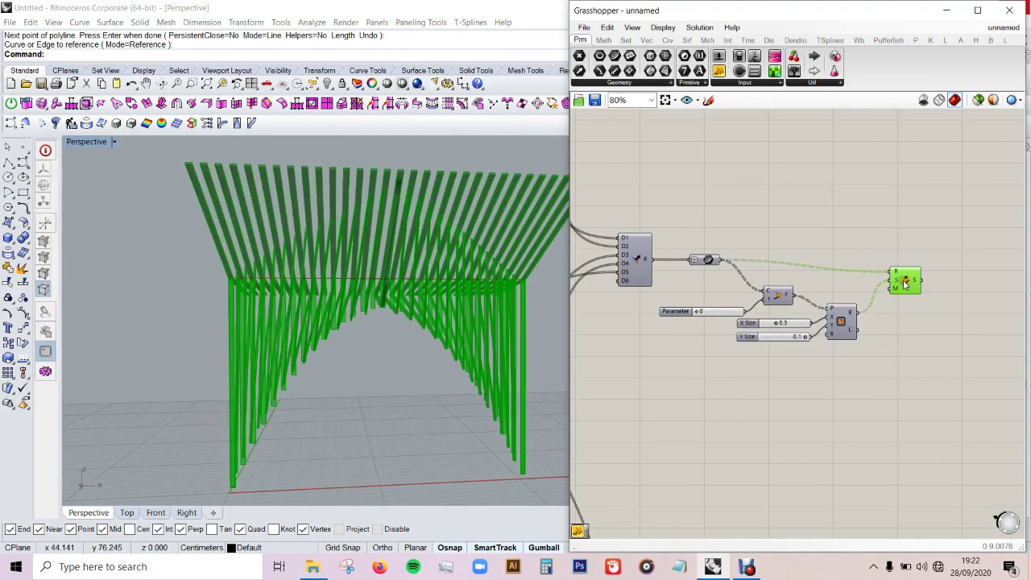
middle_click(907, 283)
left_click(909, 375)
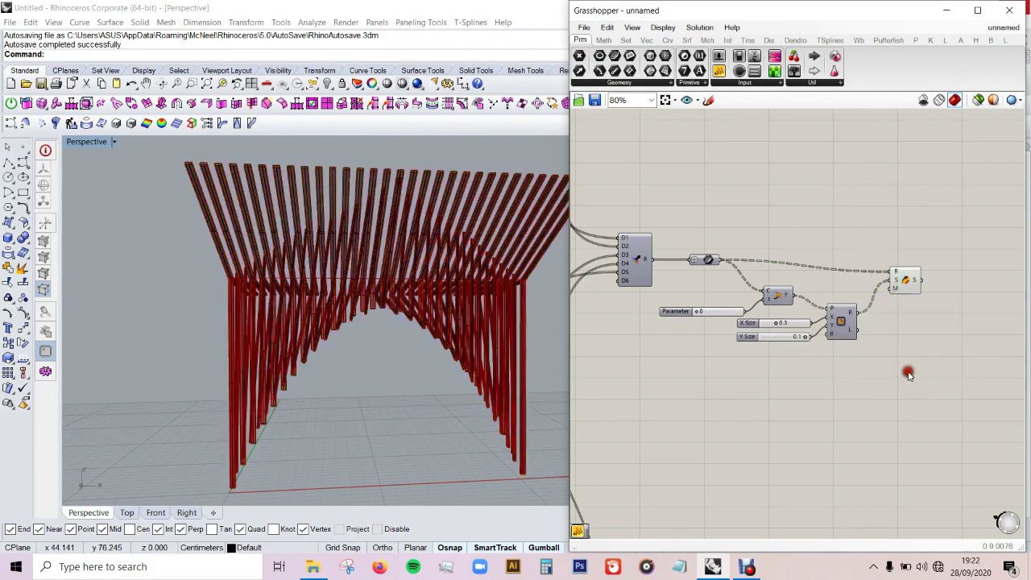
left_click(1009, 10)
mouse_move(621, 267)
right_mouse_down()
mouse_move(534, 323)
mouse_move(553, 301)
right_mouse_up()
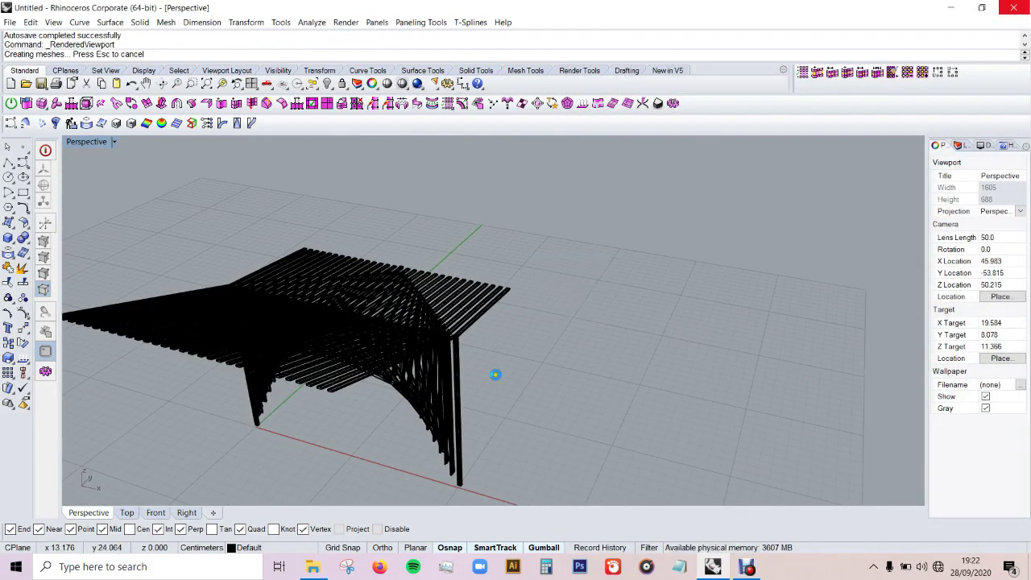
In Top view, copy the whole canopy twice end to end to make three bays
mouse_move(449, 369)
right_mouse_down()
mouse_move(514, 311)
mouse_move(662, 301)
mouse_move(684, 261)
mouse_move(653, 290)
mouse_move(467, 369)
mouse_move(443, 420)
mouse_move(454, 456)
mouse_move(492, 306)
mouse_move(548, 295)
right_mouse_up()
left_click(127, 513)
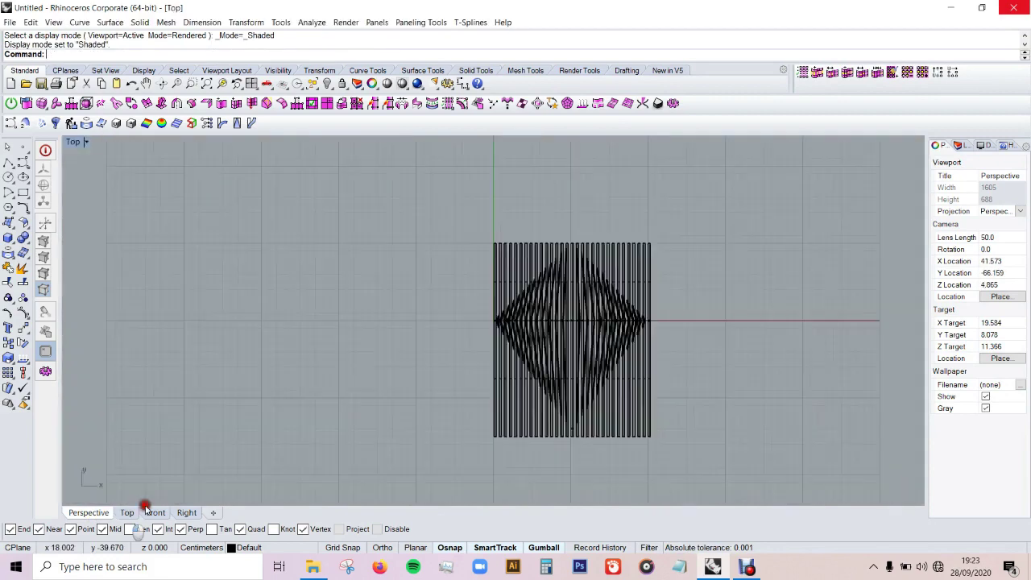
left_click_drag(630, 448, 631, 450)
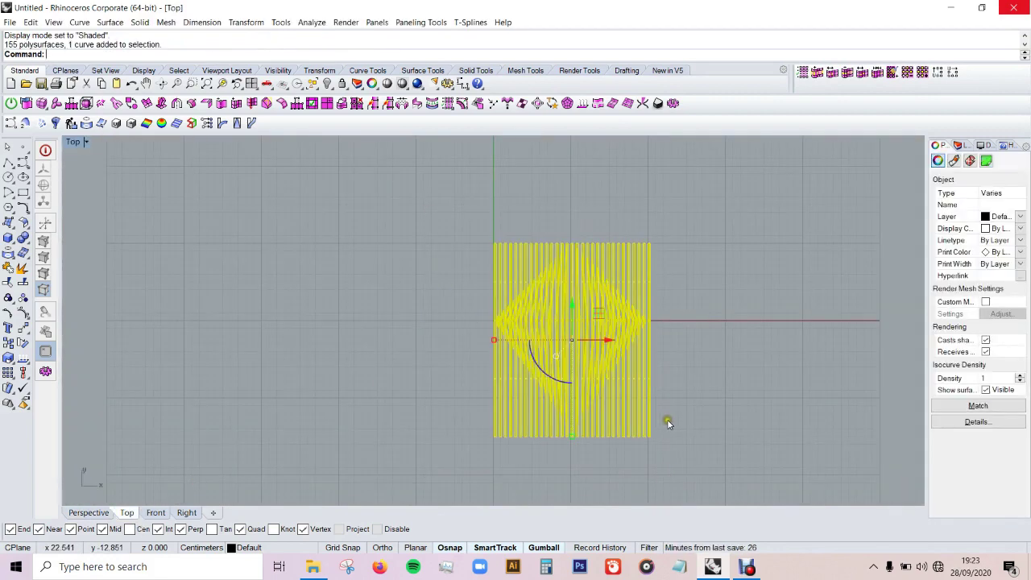
type("Copy")
key("Return")
scroll(507, 234, "up", 4)
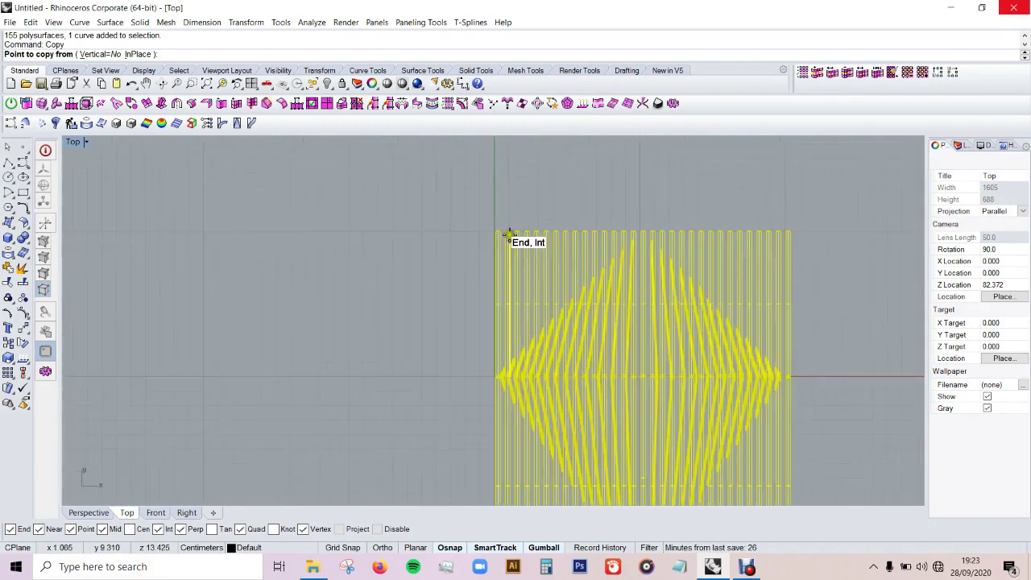
scroll(507, 233, "up", 6)
scroll(507, 233, "down", 1)
left_click(473, 230)
scroll(369, 241, "down", 2)
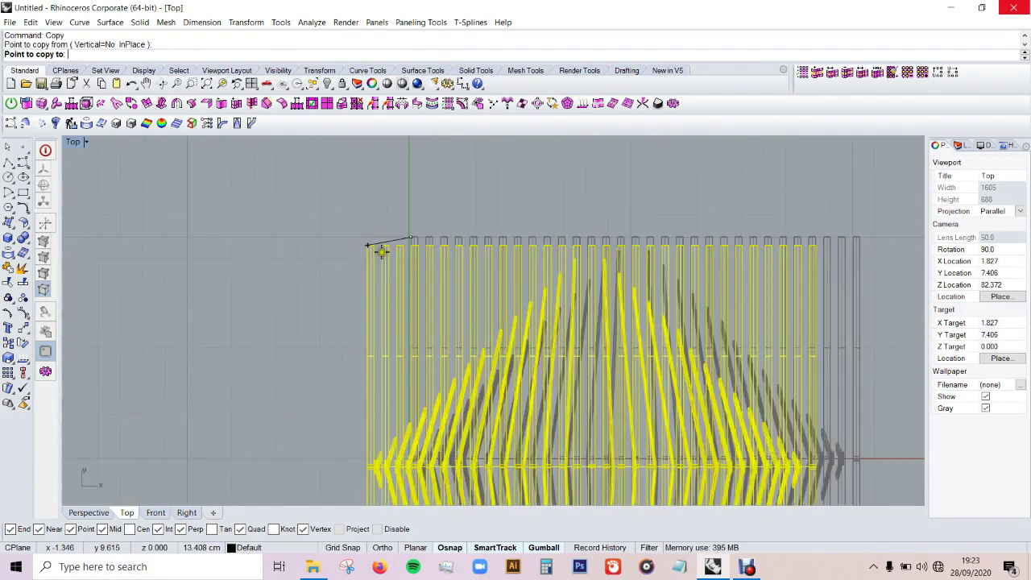
scroll(379, 249, "down", 2)
scroll(744, 246, "up", 3)
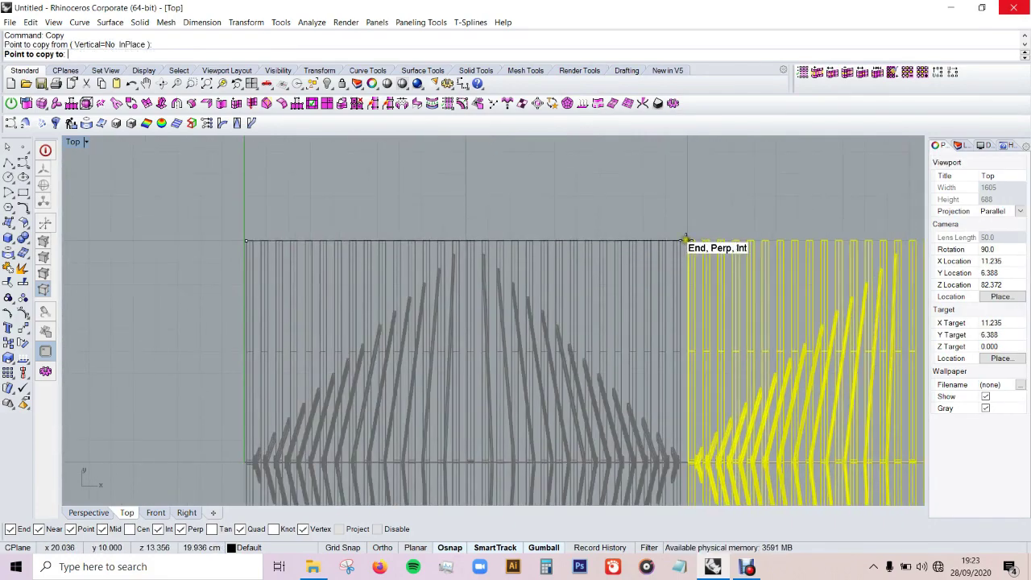
left_click(686, 239)
scroll(525, 239, "down", 2)
scroll(765, 266, "down", 2)
scroll(782, 239, "up", 3)
scroll(810, 258, "up", 2)
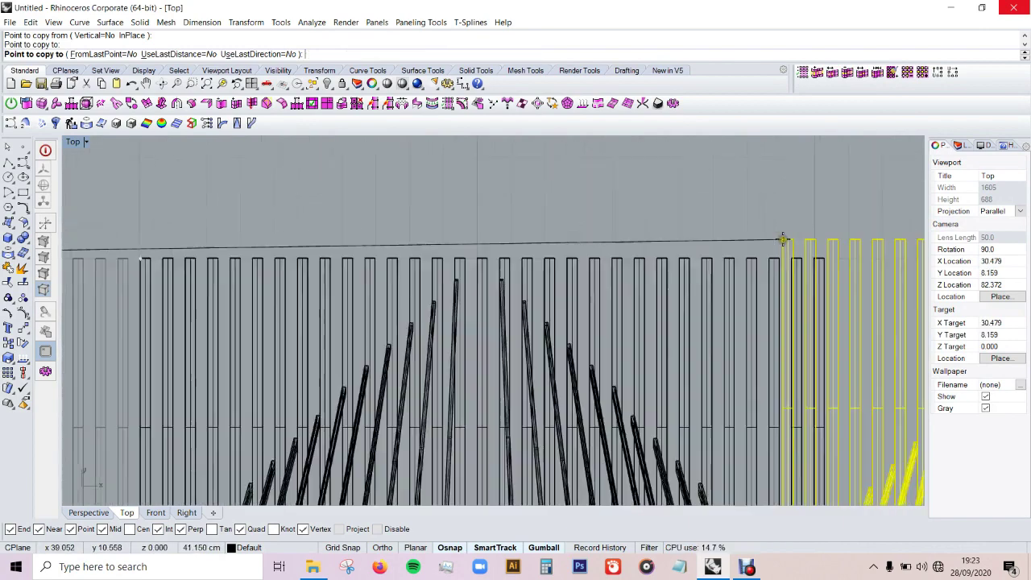
left_click(808, 258)
scroll(542, 181, "down", 2)
scroll(536, 185, "down", 2)
key("Return")
key("Escape")
Mirror the three bays across their bottom edge to form a second row
type("Mirror")
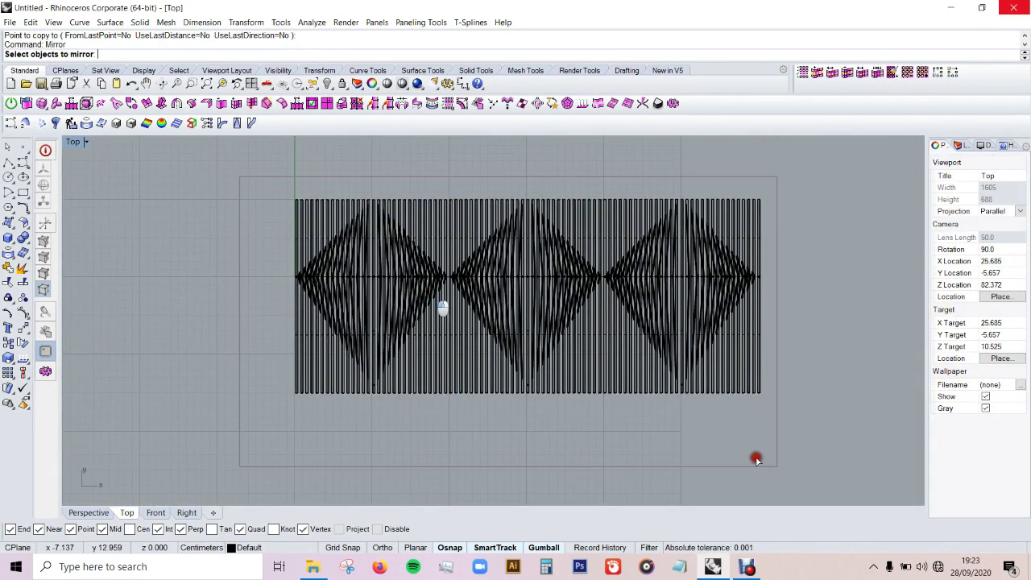
left_click_drag(755, 459, 811, 475)
key("Return")
scroll(765, 395, "up", 2)
left_click(763, 393)
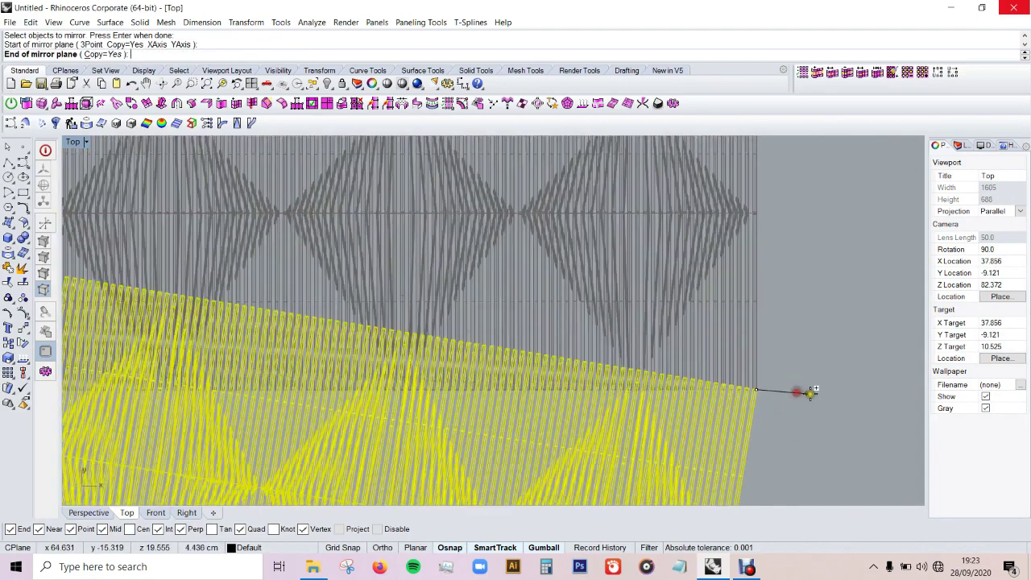
left_click(830, 394)
scroll(782, 278, "down", 2)
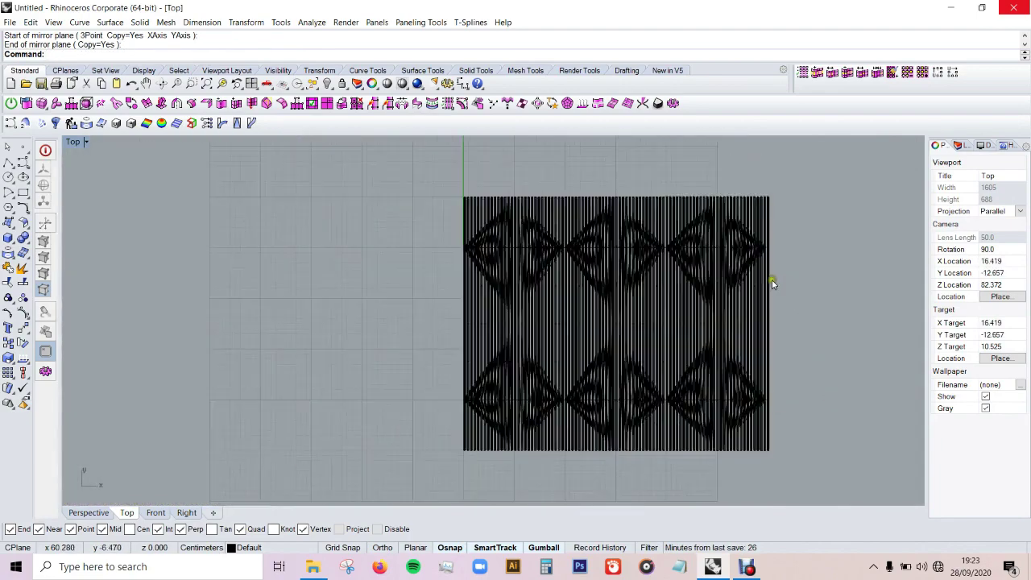
right_click_drag(791, 318, 261, 451)
left_click(103, 514)
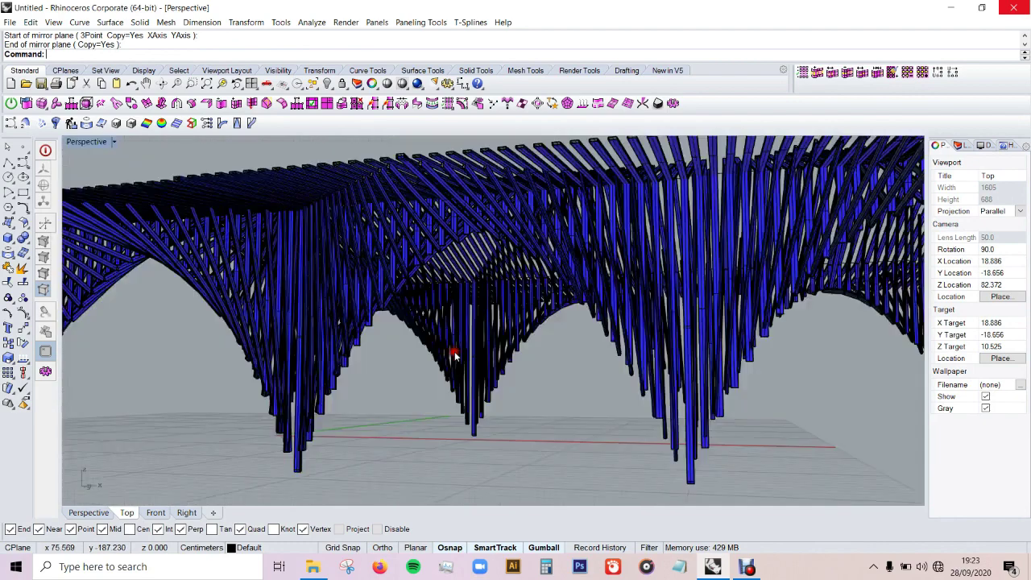
Set the Perspective view to Rendered display and orbit low beneath the six-bay canopy
scroll(445, 379, "down", 3)
right_click_drag(553, 368, 421, 367)
middle_click(420, 367)
left_click(427, 365)
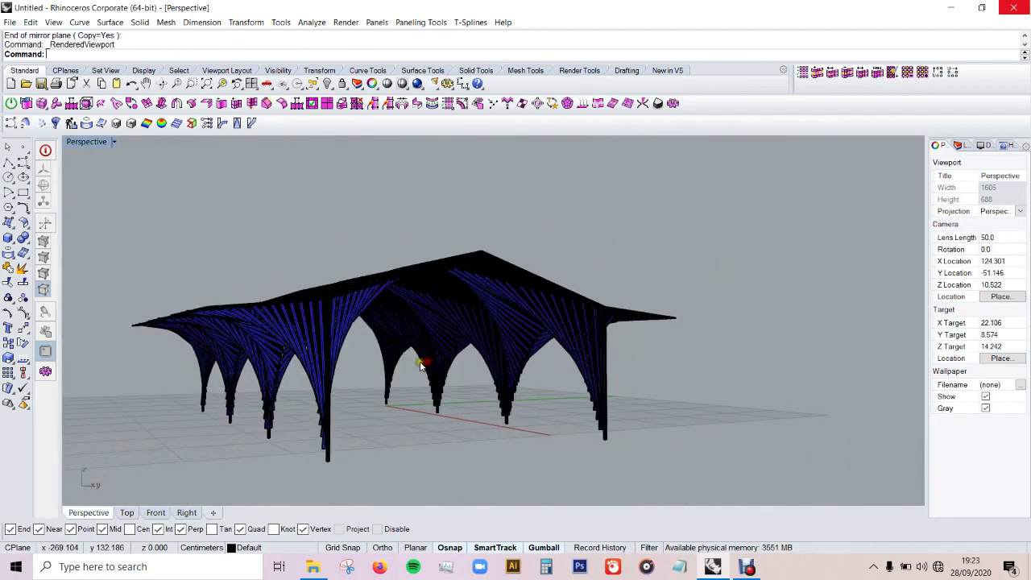
mouse_move(284, 379)
right_mouse_down()
mouse_move(311, 349)
mouse_move(258, 354)
mouse_move(364, 342)
right_mouse_up()
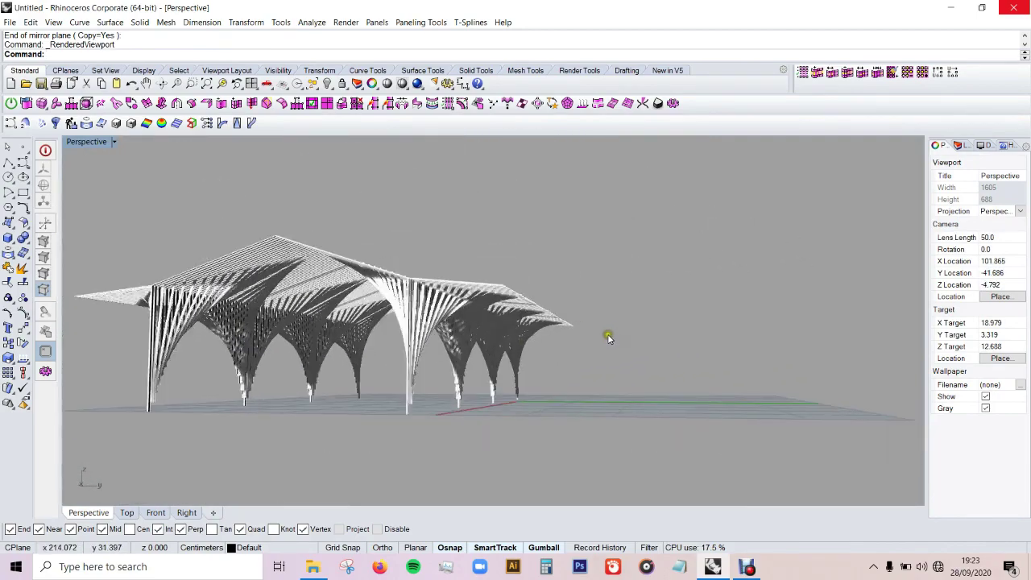
mouse_move(238, 332)
right_mouse_down()
mouse_move(231, 341)
mouse_move(209, 303)
mouse_move(230, 322)
mouse_move(306, 336)
mouse_move(272, 419)
mouse_move(279, 470)
mouse_move(326, 407)
mouse_move(304, 345)
mouse_move(275, 334)
mouse_move(259, 344)
mouse_move(272, 352)
mouse_move(269, 339)
right_mouse_up()
scroll(402, 381, "up", 3)
scroll(399, 379, "up", 1)
scroll(398, 379, "up", 2)
scroll(395, 379, "up", 1)
scroll(396, 380, "down", 1)
scroll(399, 380, "down", 1)
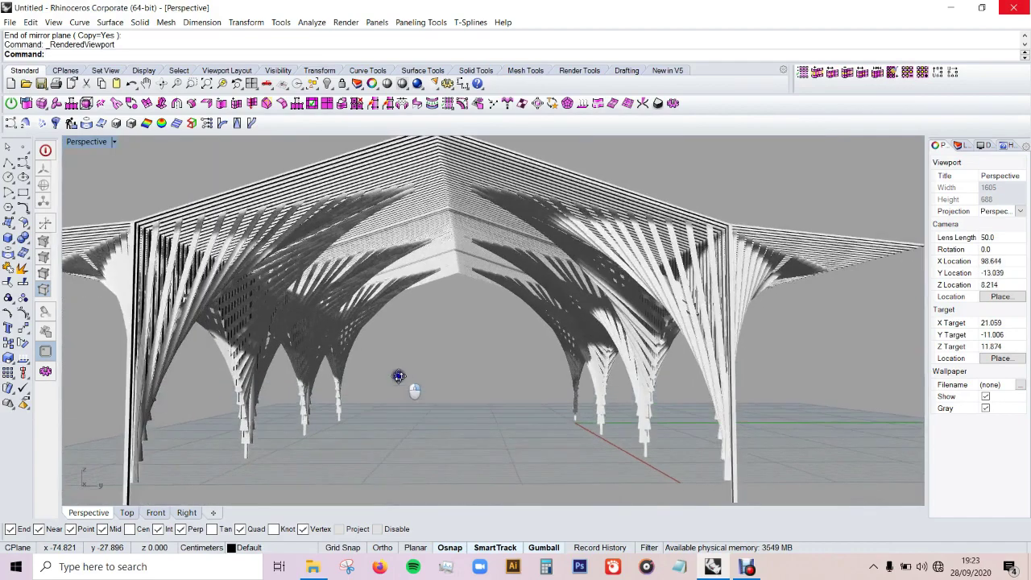
scroll(401, 377, "down", 1)
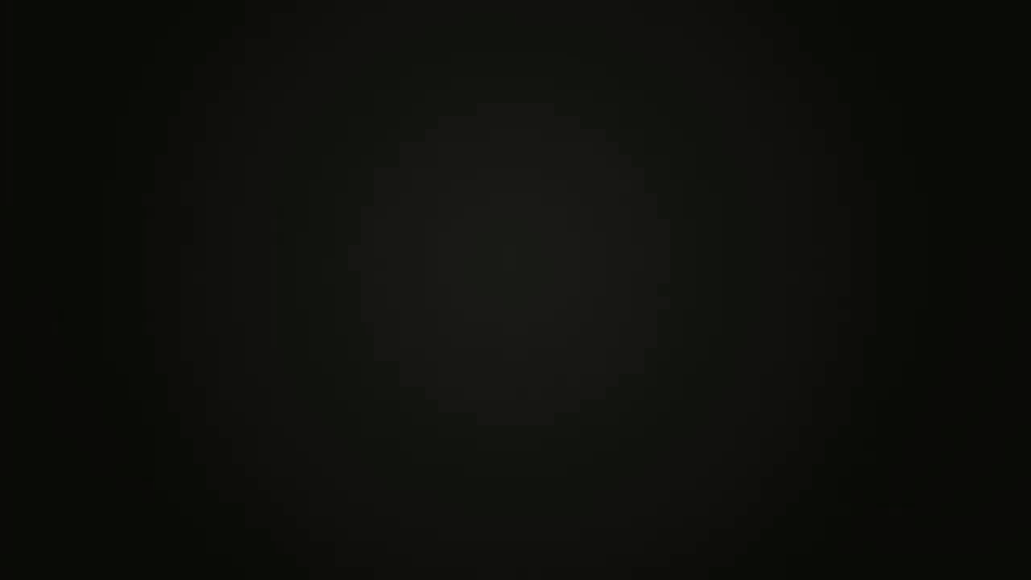